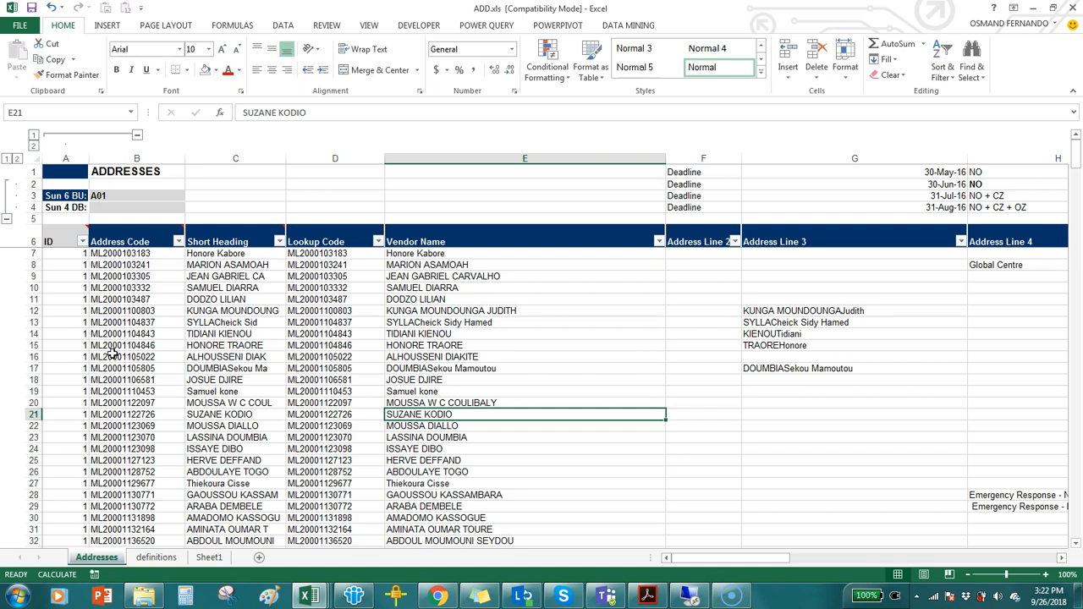
# Examine the Sun 6 BU entry, the ID column and the extent of the address records on the Addresses sheet.
pyautogui.click(113, 196)
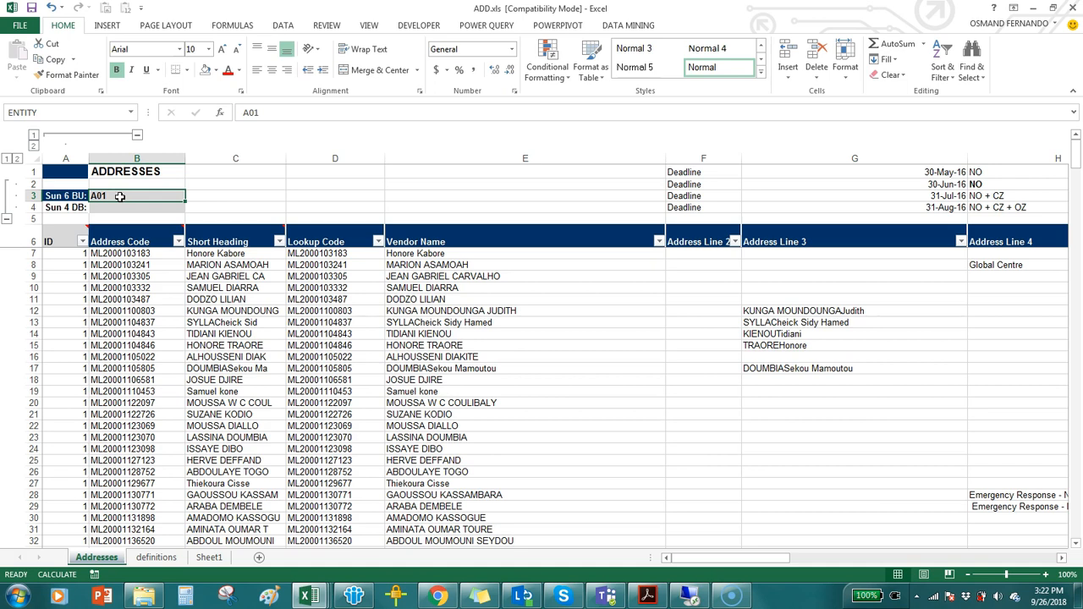
pyautogui.click(63, 254)
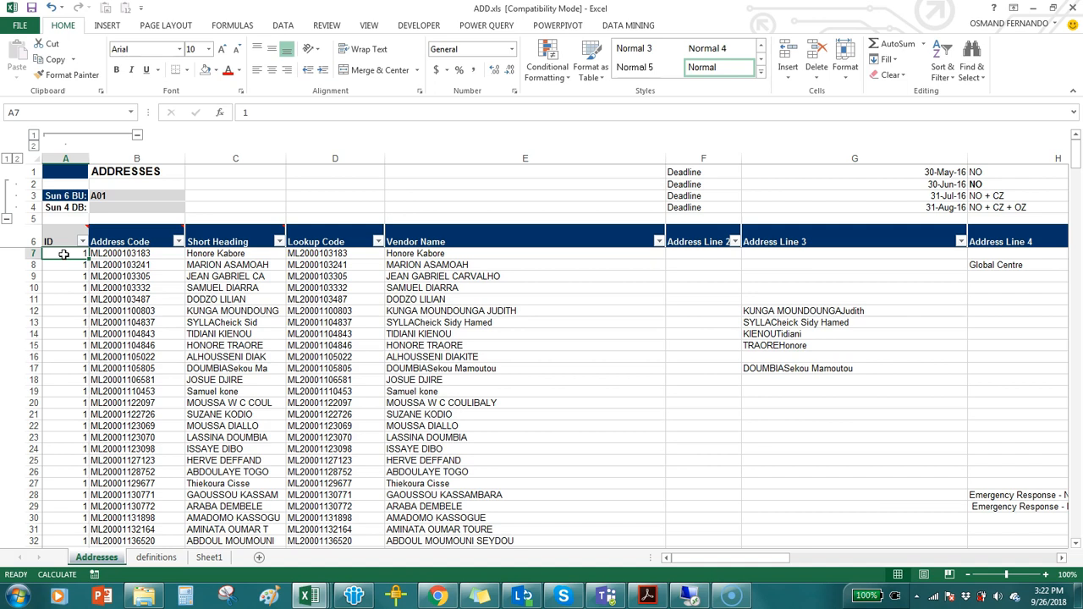
pyautogui.moveTo(67, 237)
pyautogui.press('Right')
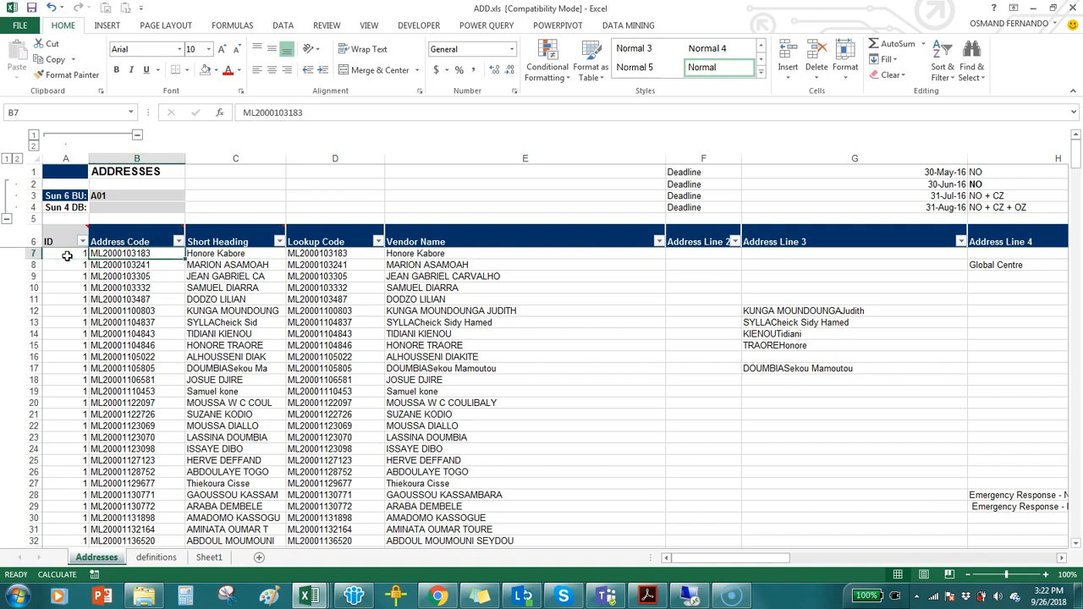
pyautogui.hotkey('ctrl', 'Down')
pyautogui.press('Left')
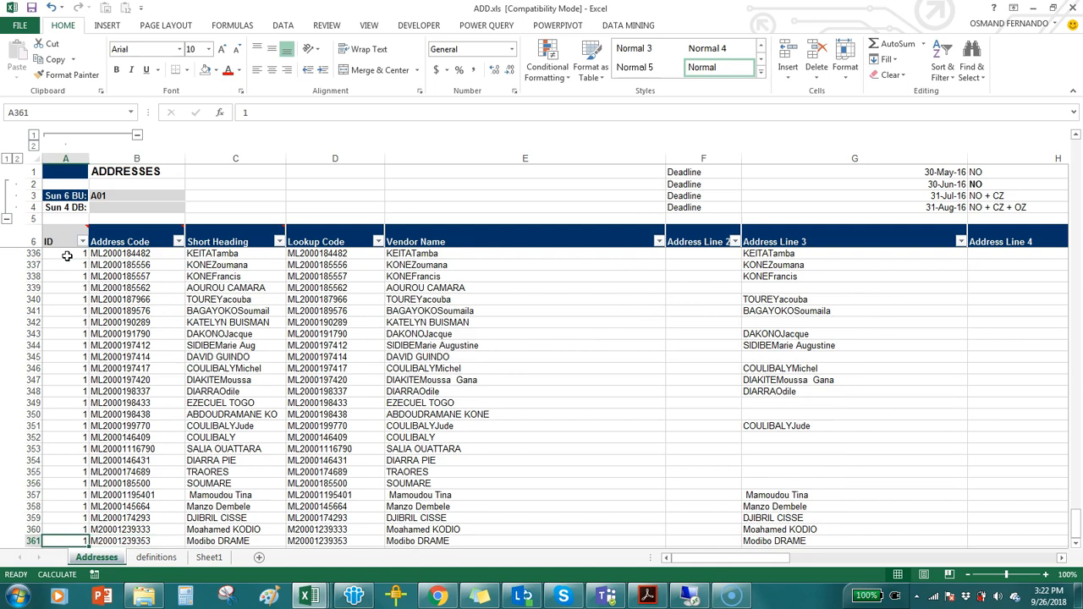
pyautogui.press('Right')
pyautogui.hotkey('ctrl', 'Up')
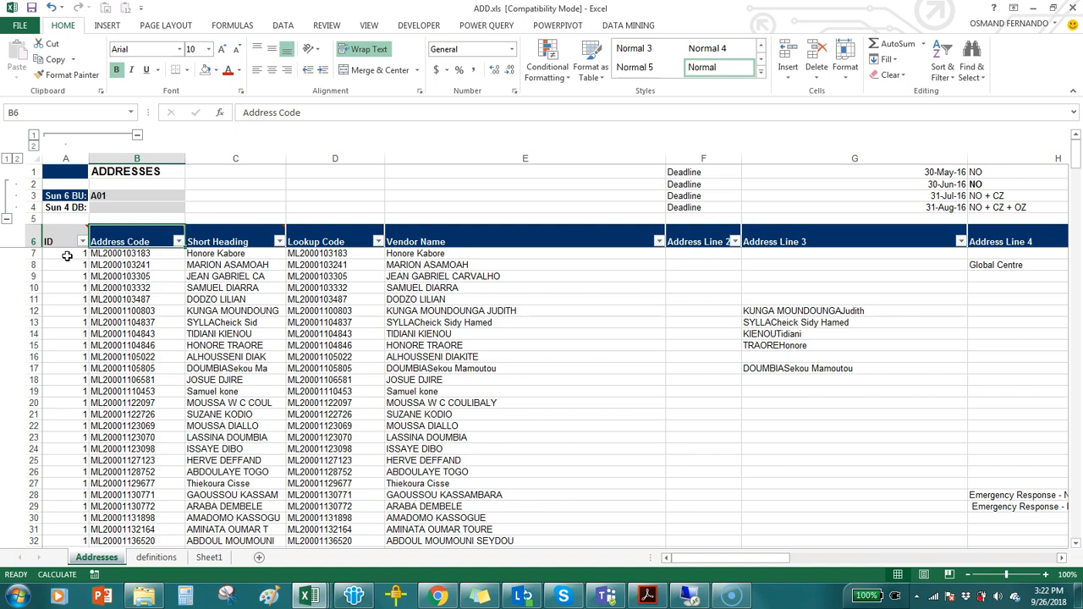
# Review the Short Heading, Lookup Code and Vendor Name columns in header row 6.
pyautogui.press('Right')
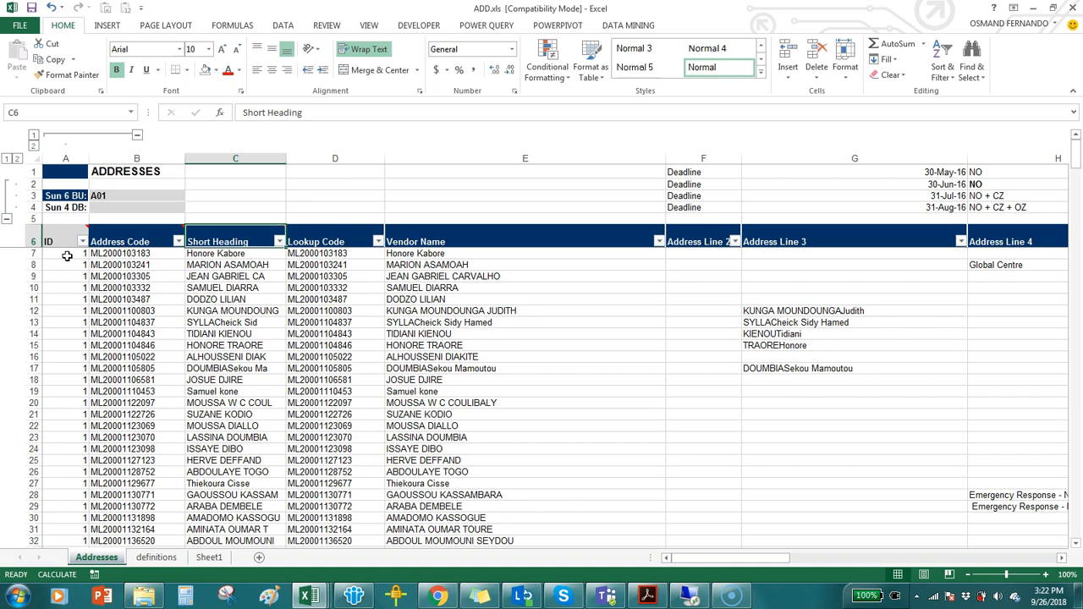
pyautogui.press('Right')
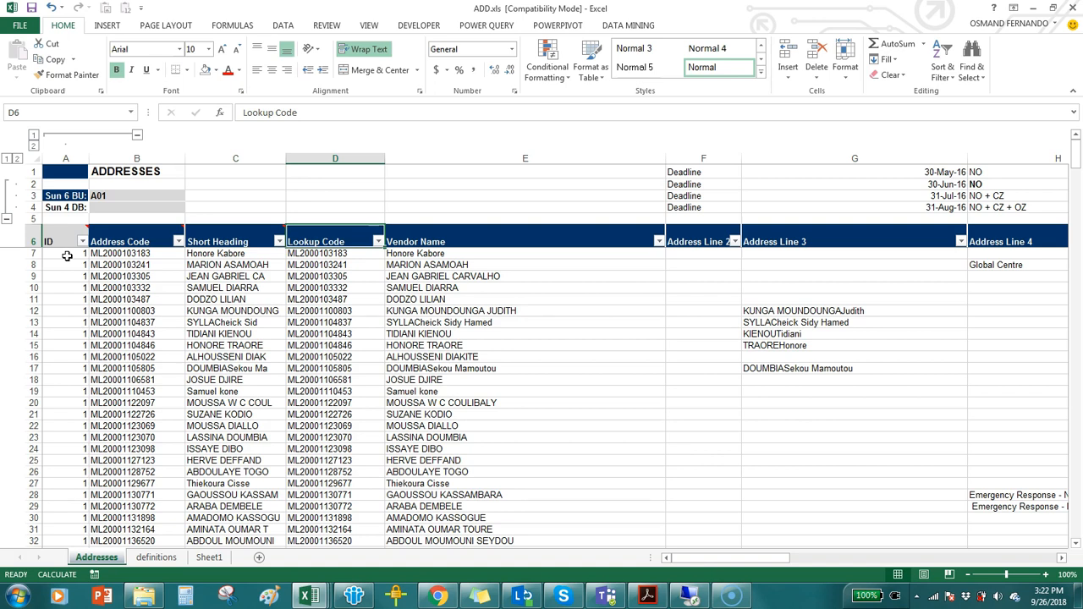
pyautogui.press('Right')
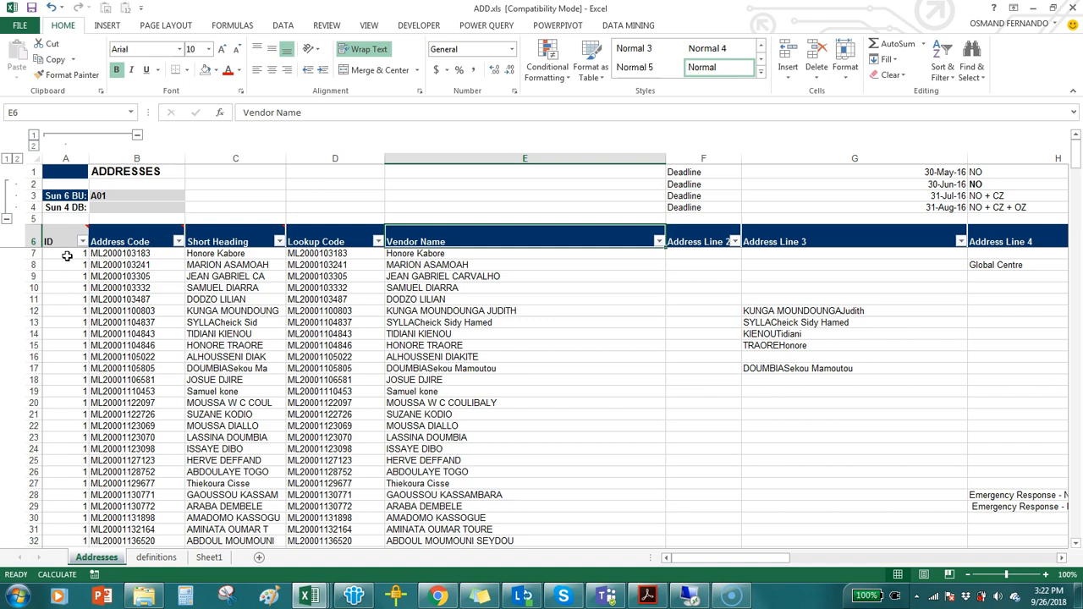
pyautogui.press('Right')
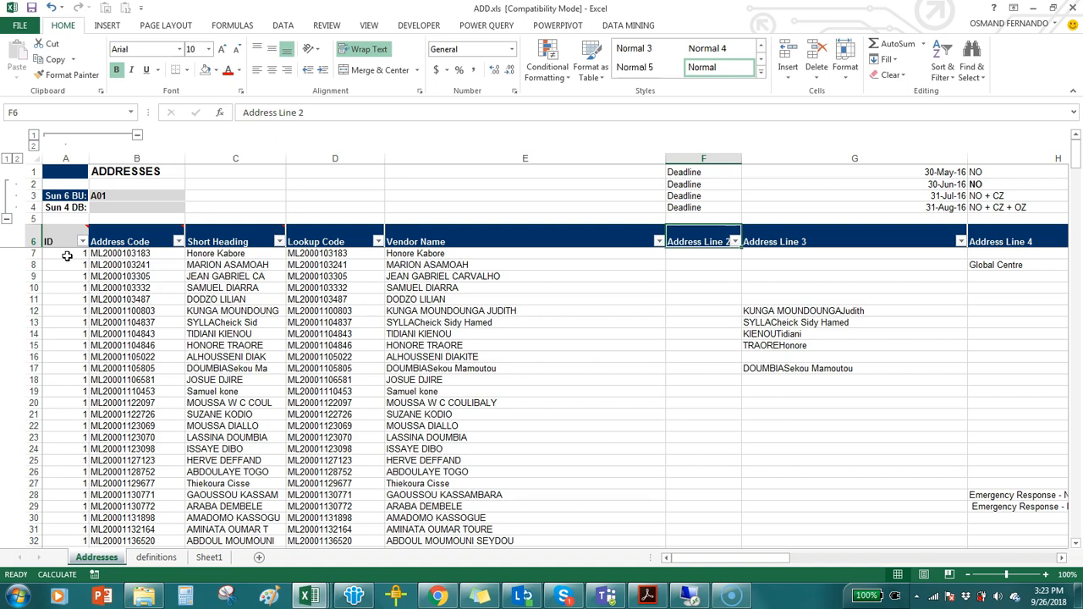
pyautogui.press('Left')
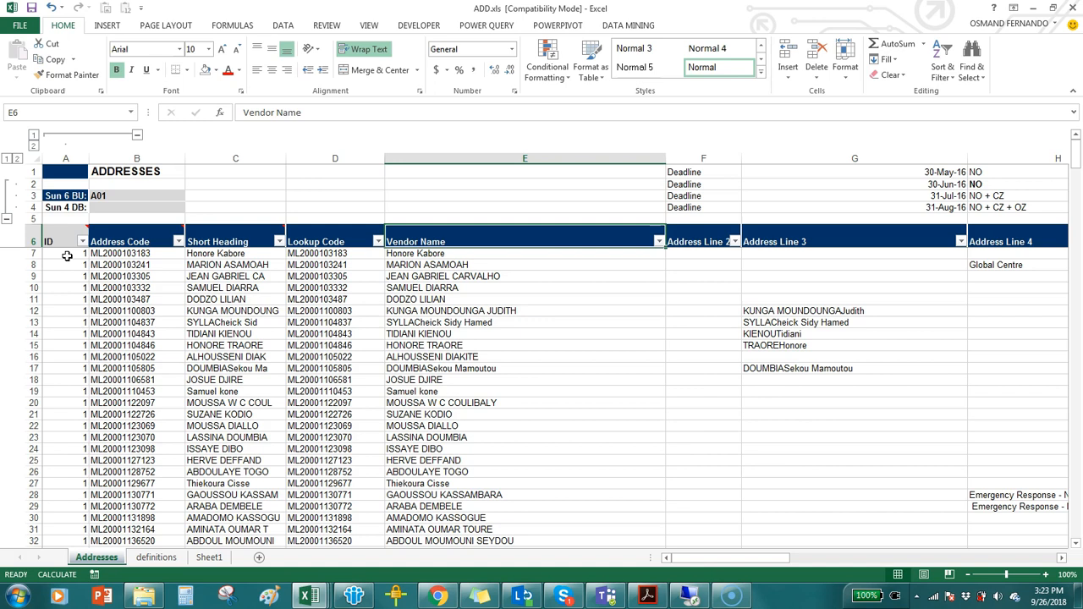
# Review the Address Line 2 to Address Line 5 columns and the Area column in the header row.
pyautogui.press('Right')
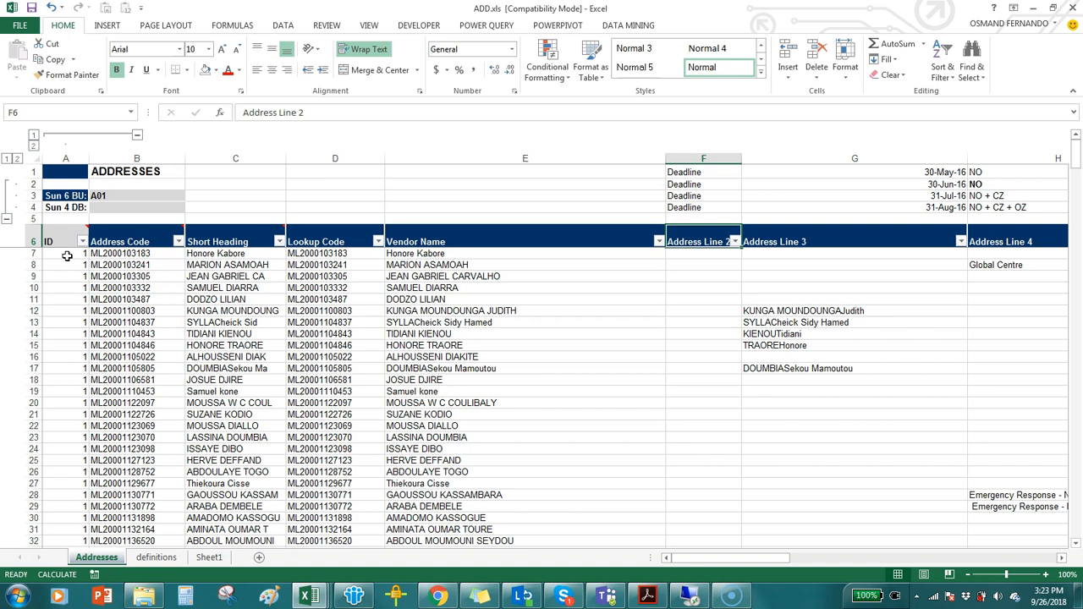
pyautogui.press('Right')
pyautogui.press('Right')
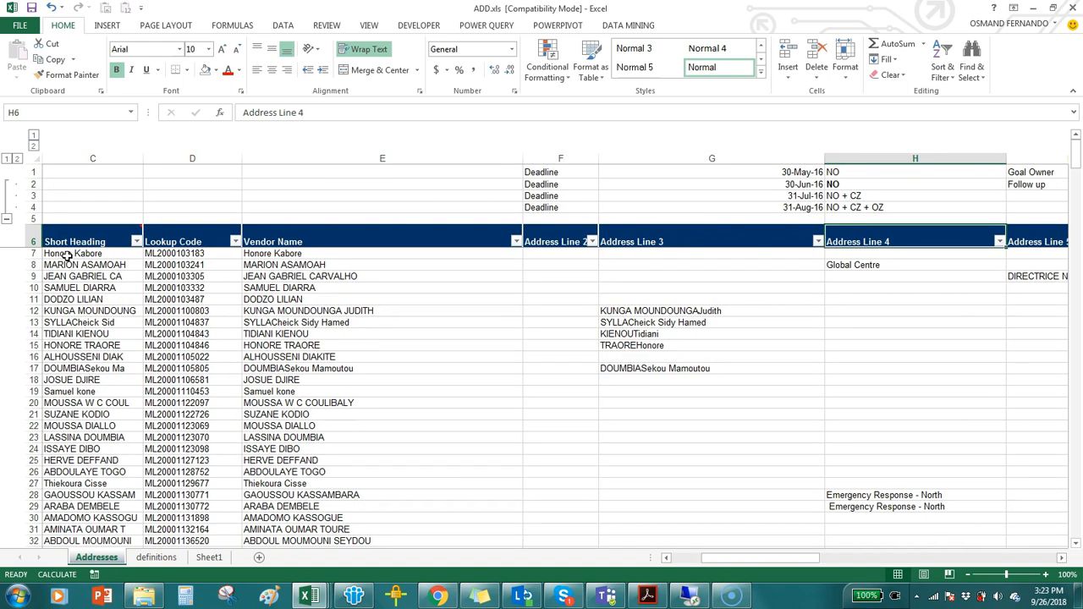
pyautogui.press('Right')
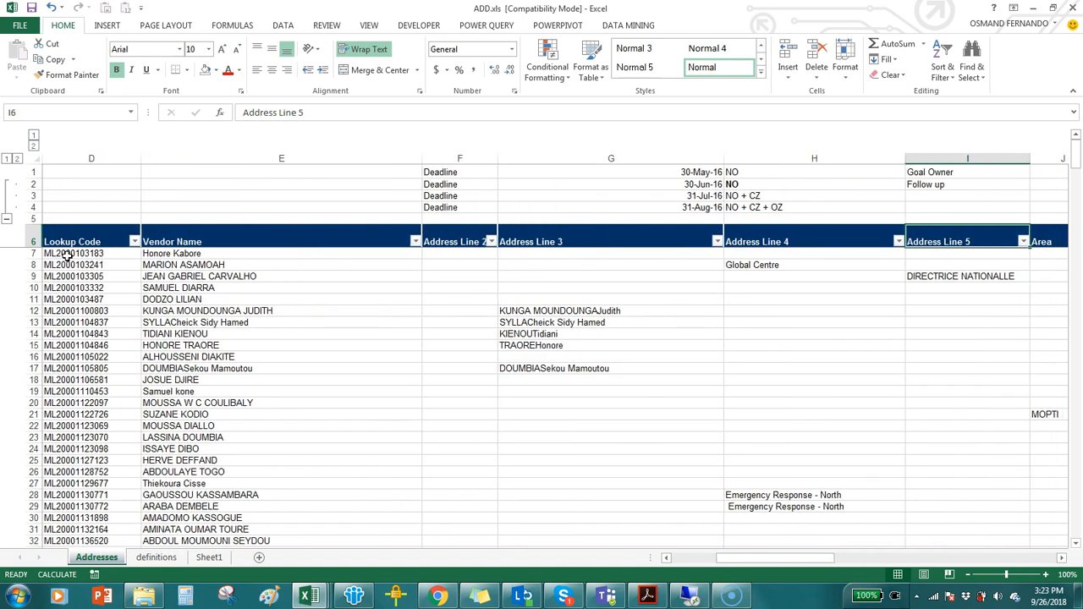
pyautogui.press('Left')
pyautogui.press('Left')
pyautogui.press('Left')
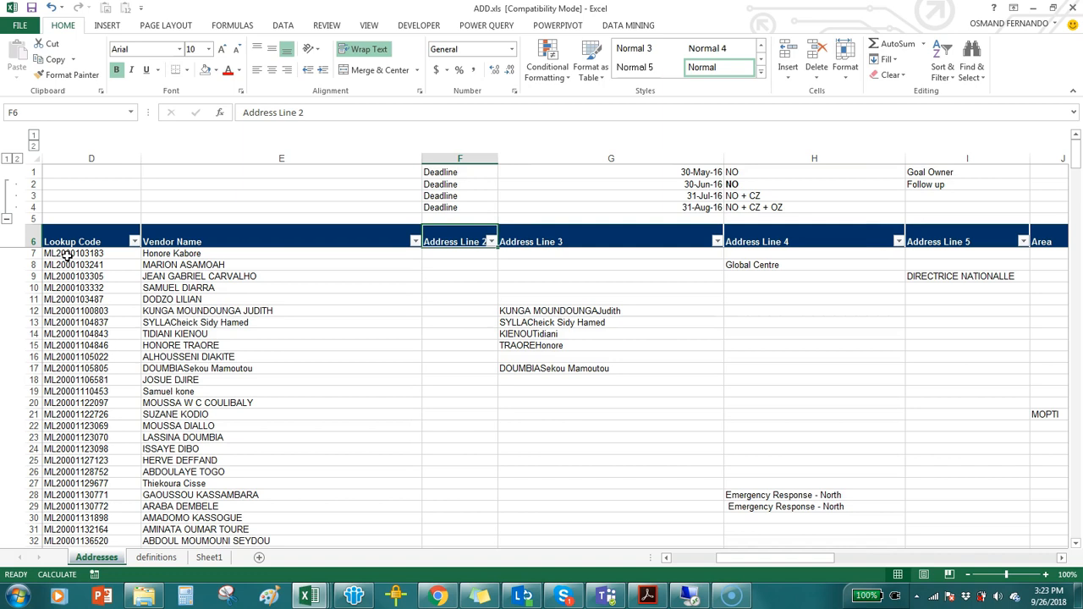
pyautogui.press('Right')
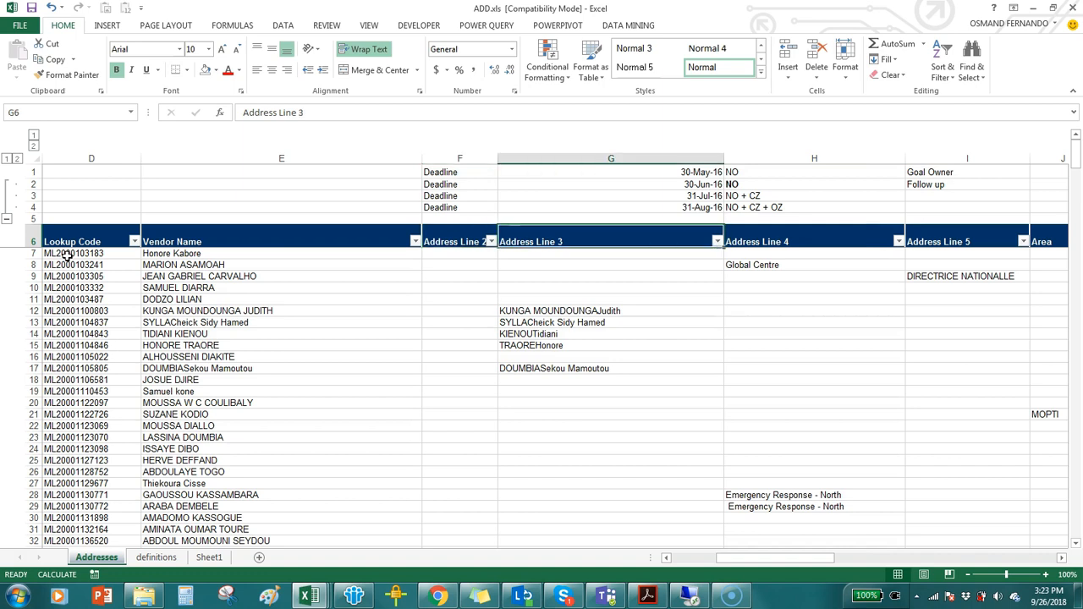
pyautogui.press('Left')
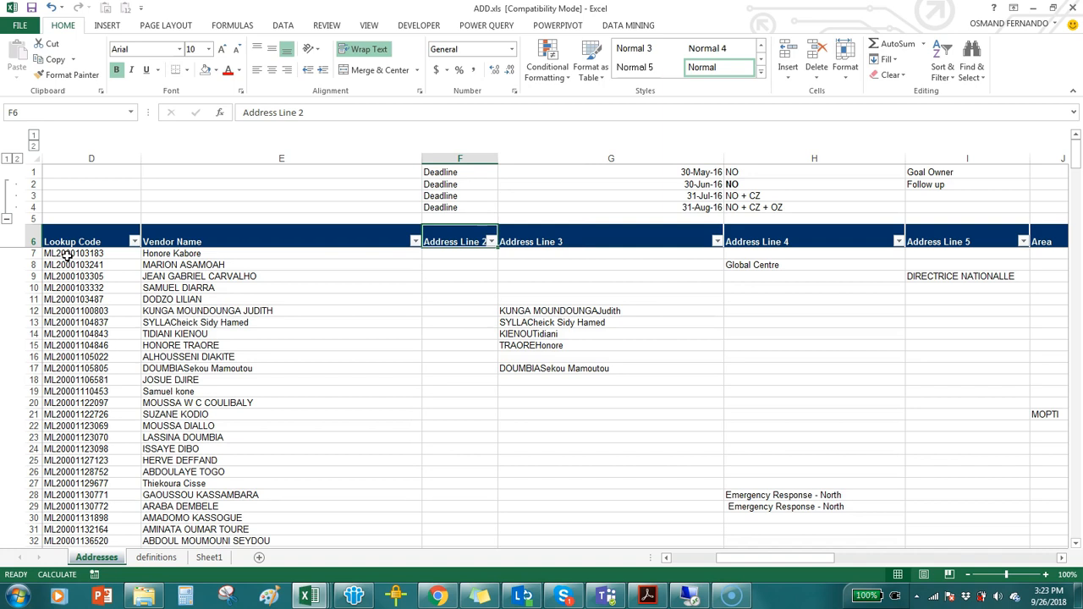
pyautogui.press('Right')
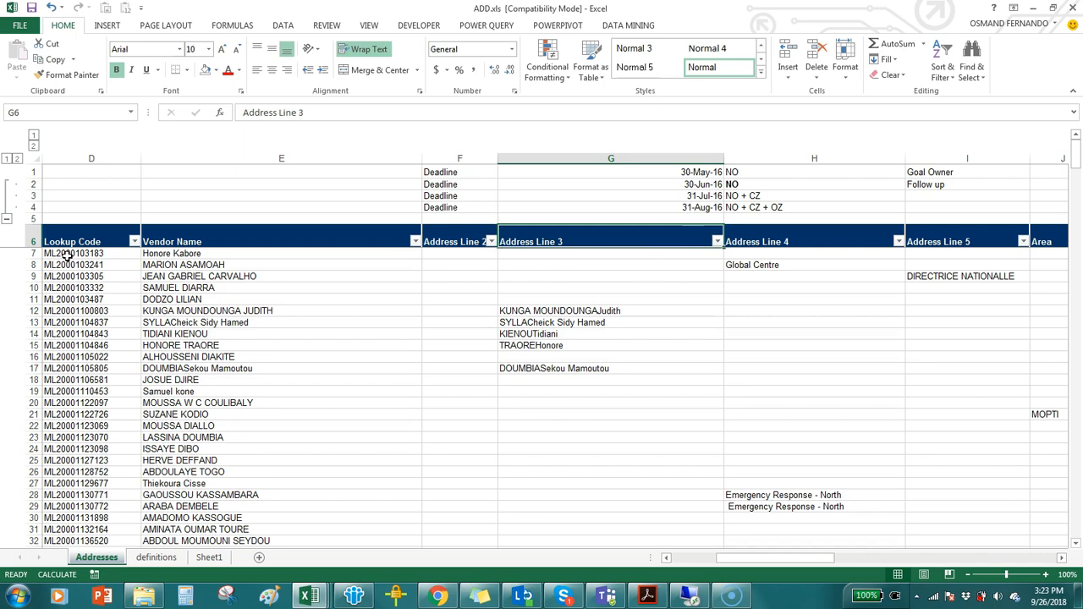
pyautogui.press('Left')
pyautogui.press('Right')
pyautogui.press('Right')
pyautogui.press('Right')
pyautogui.press('Right')
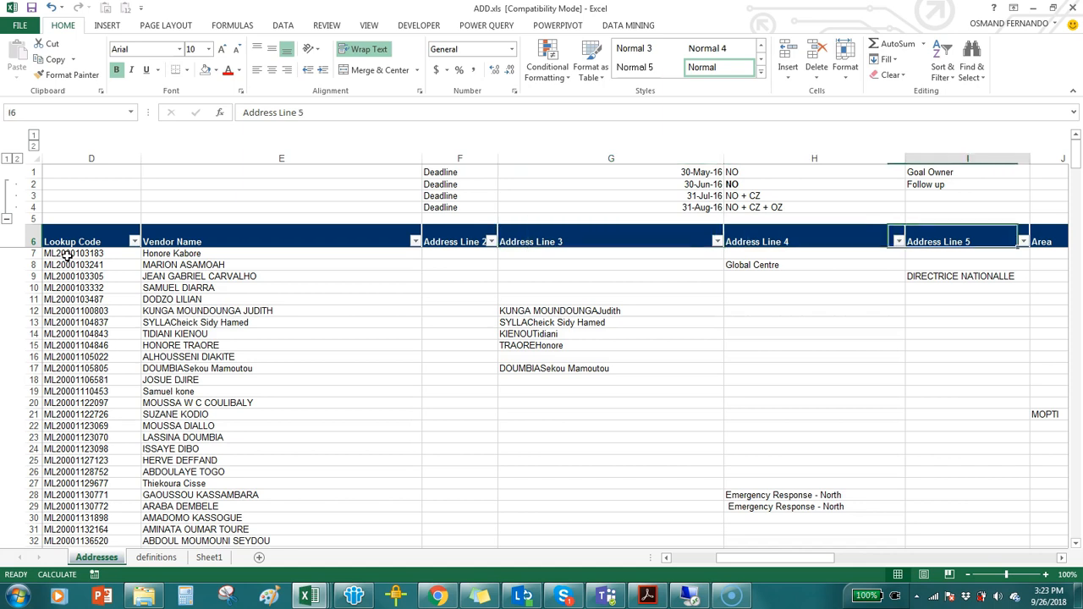
pyautogui.press('Left')
pyautogui.press('Left')
pyautogui.press('Left')
pyautogui.press('Left')
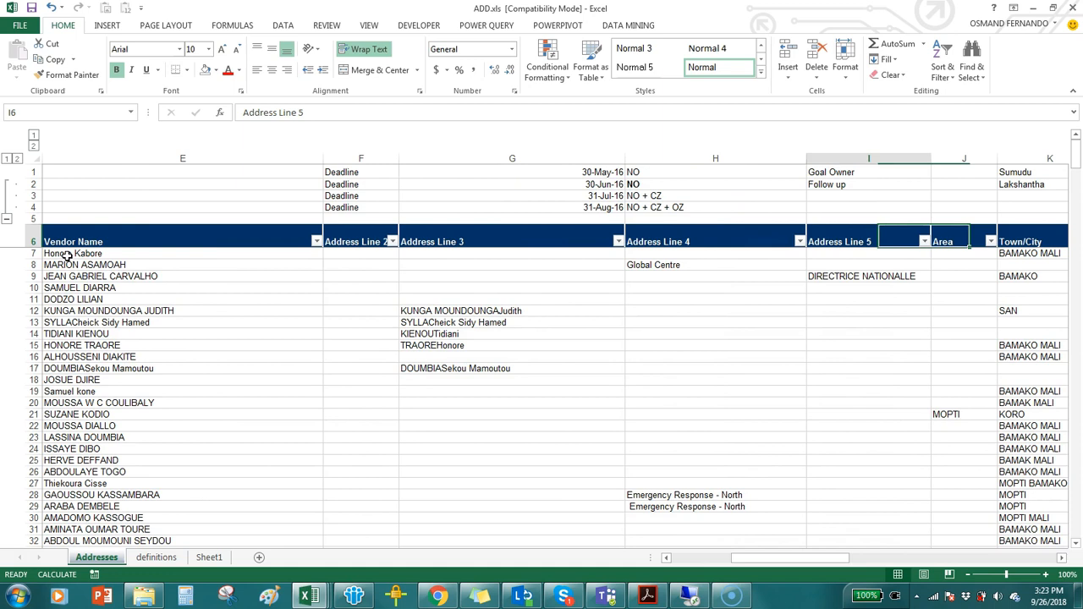
pyautogui.press('Right')
pyautogui.press('Right')
pyautogui.press('Right')
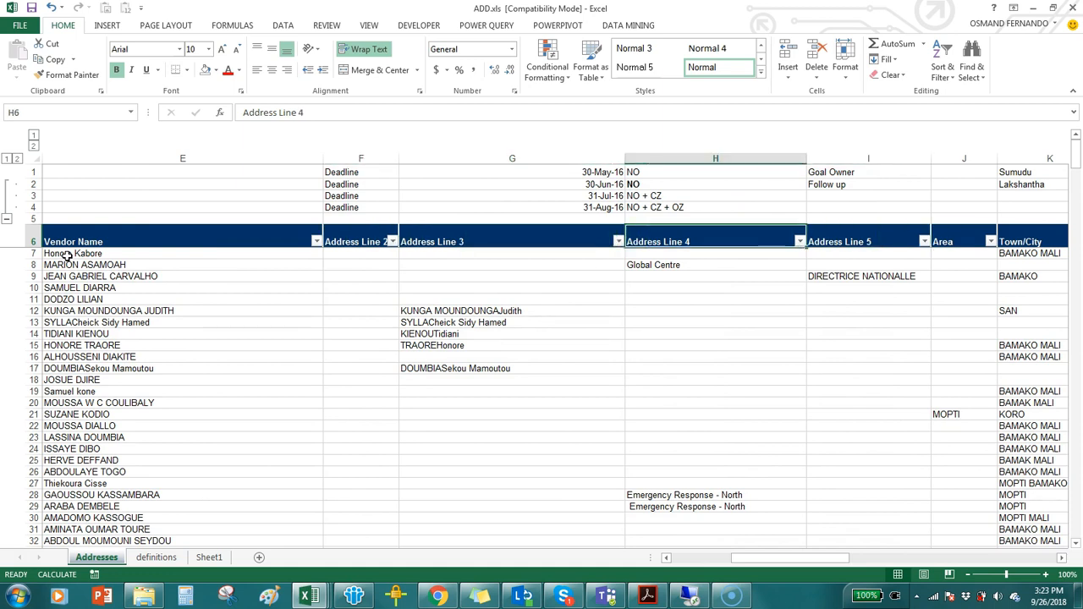
pyautogui.press('Right')
pyautogui.press('Right')
pyautogui.press('Right')
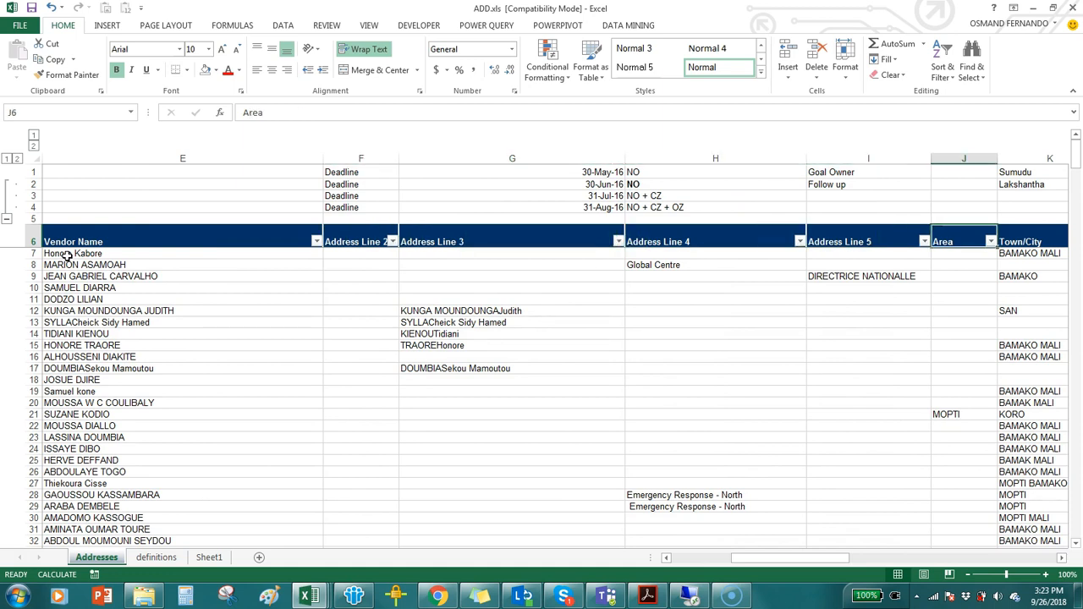
pyautogui.press('Left')
pyautogui.press('Left')
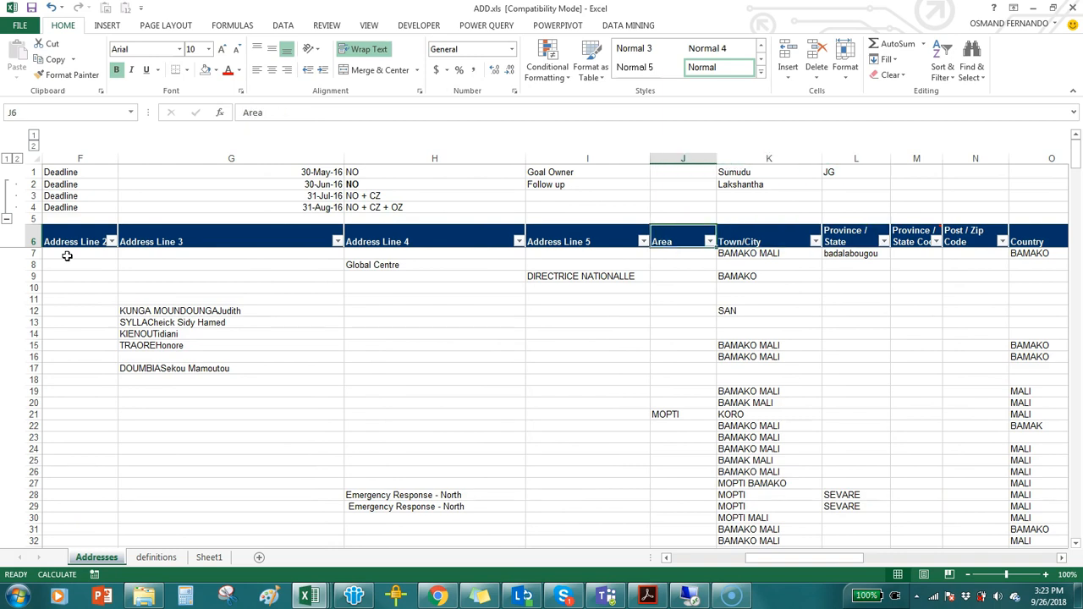
# Review the Town/City, Province / State, Province / State Code, Post / Zip Code, Country and Country Code columns.
pyautogui.press('Right')
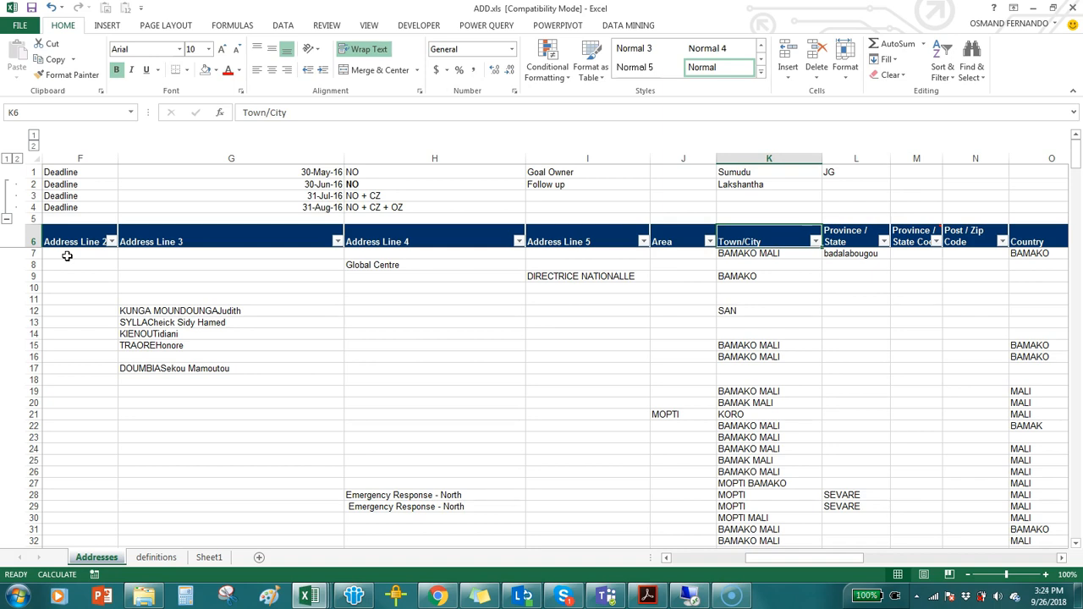
pyautogui.press('Right')
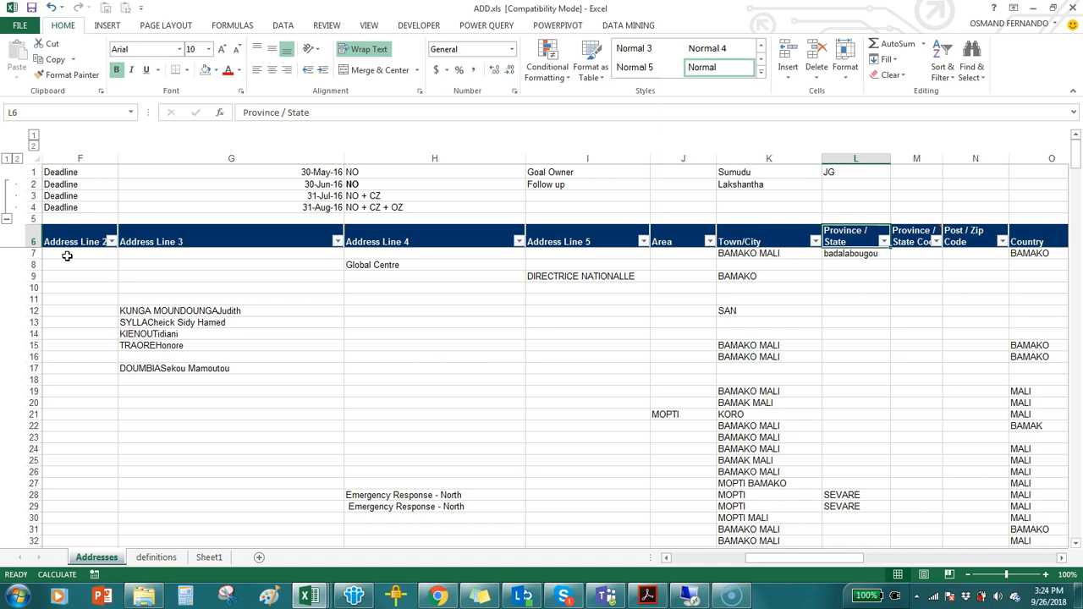
pyautogui.press('Right')
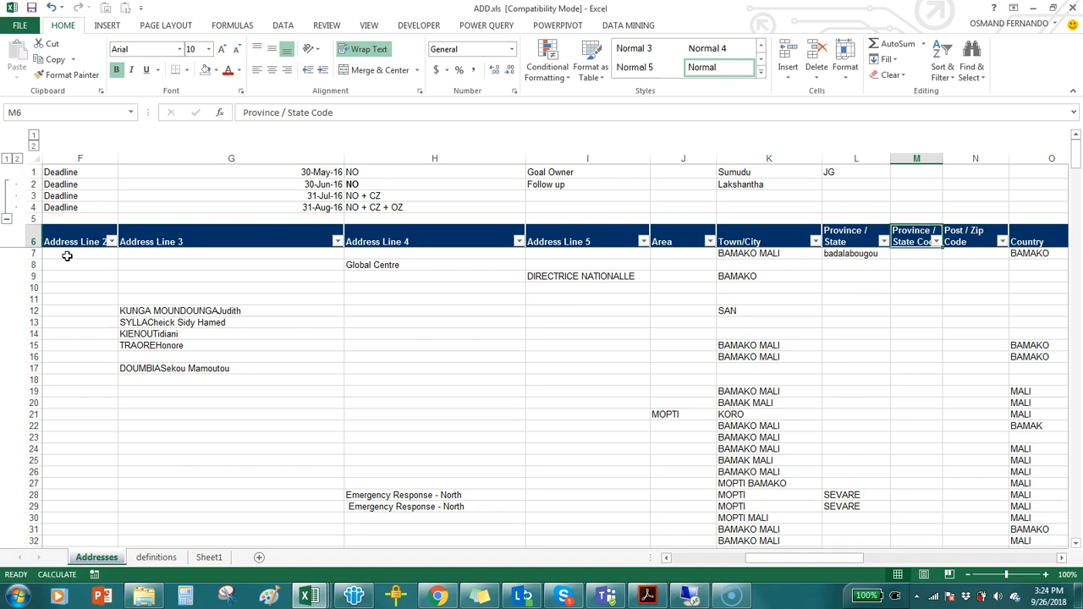
pyautogui.press('Right')
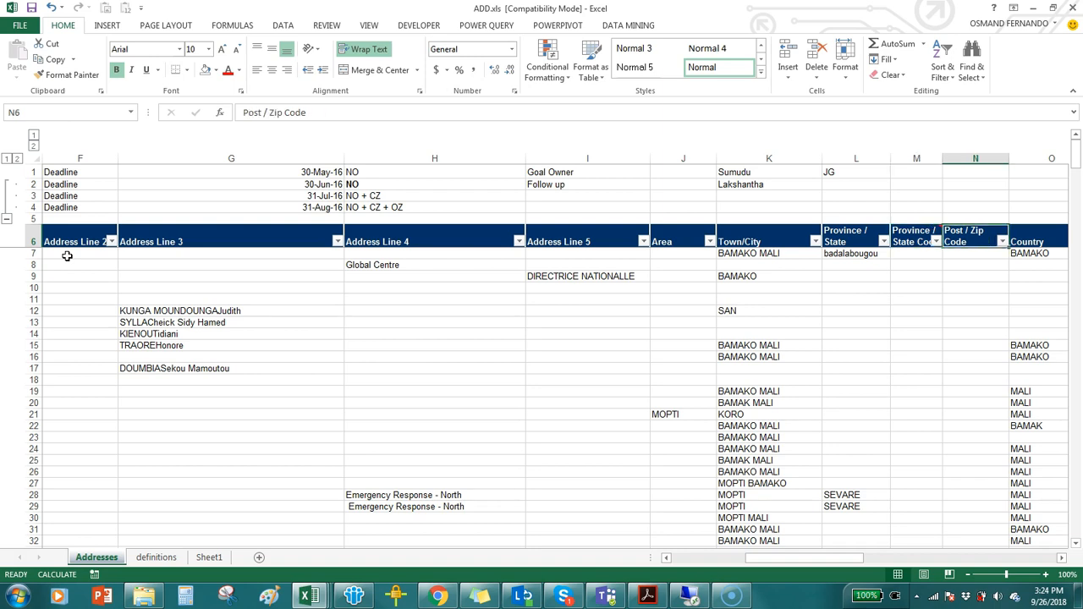
pyautogui.press('Right')
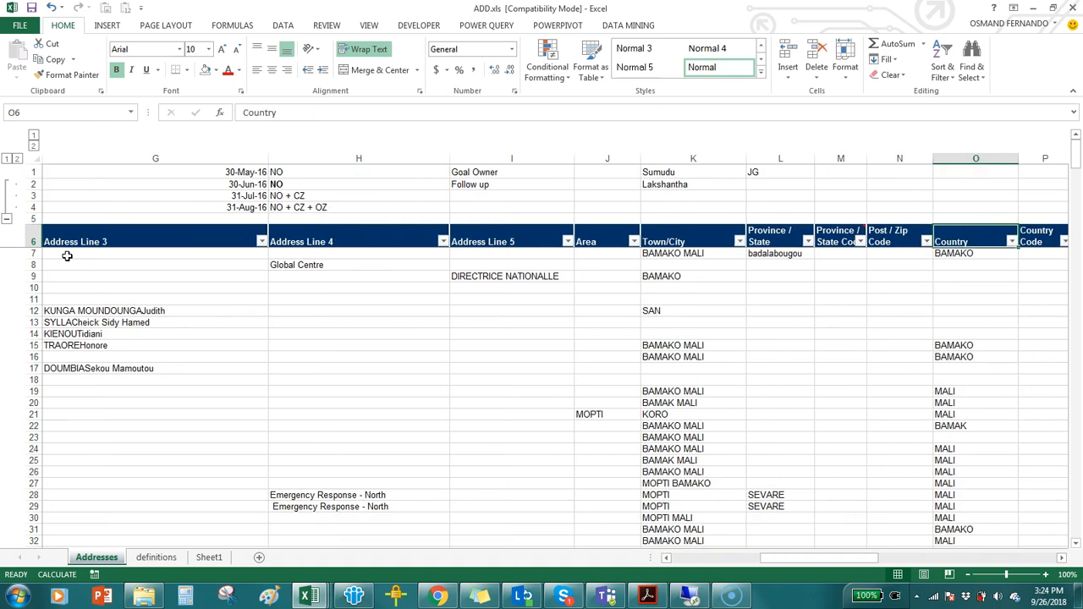
pyautogui.press('Right')
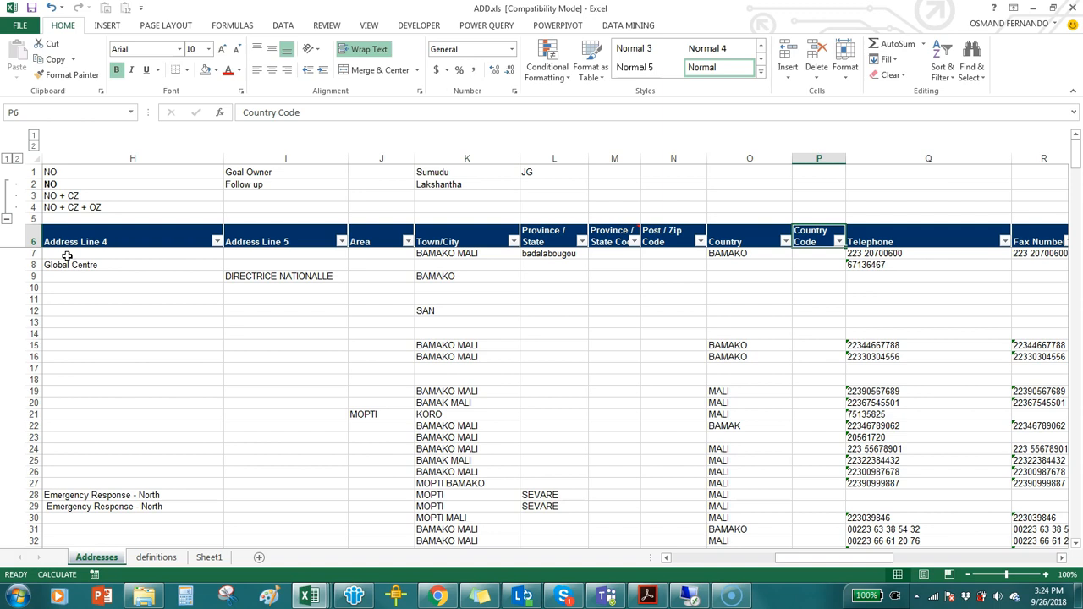
# Review the contact columns from Telephone through Comments, then the Language Code and Misc Descr columns.
pyautogui.press('Right')
pyautogui.press('Right')
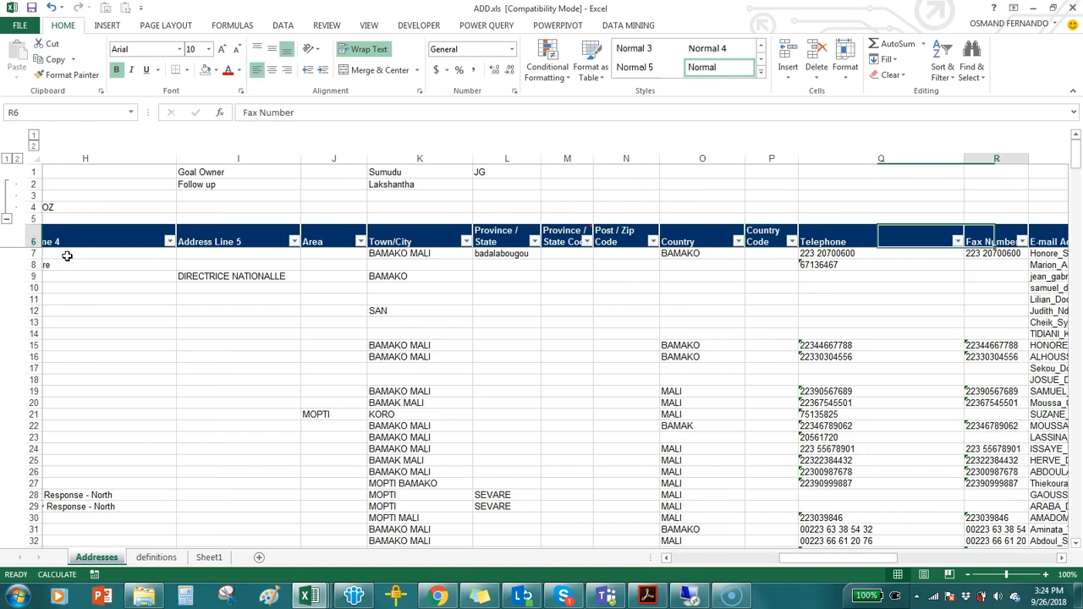
pyautogui.press('Right')
pyautogui.press('Right')
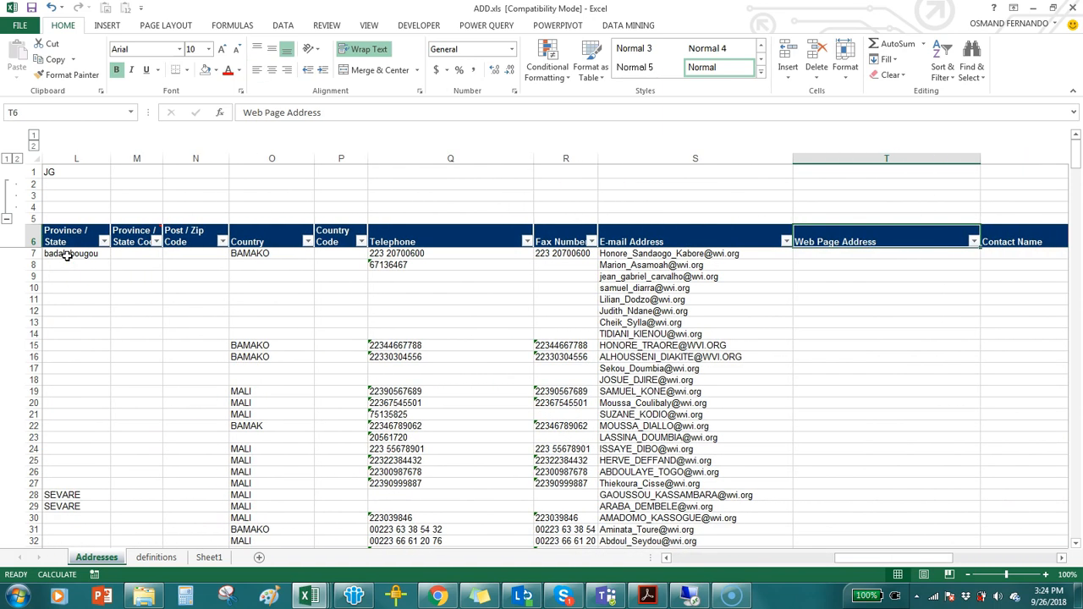
pyautogui.press('Right')
pyautogui.press('Right')
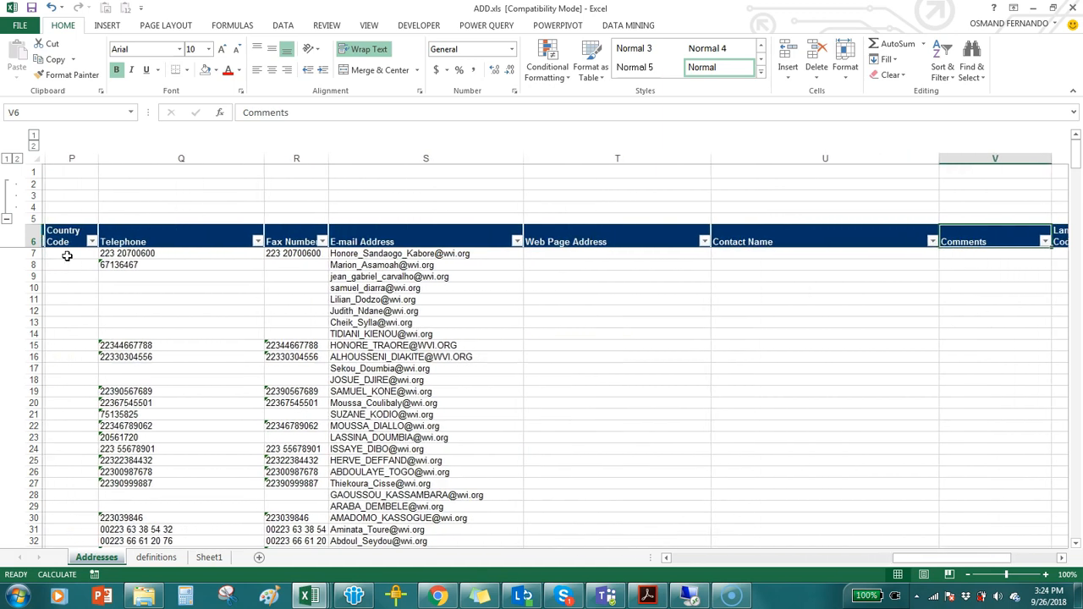
pyautogui.press('Left')
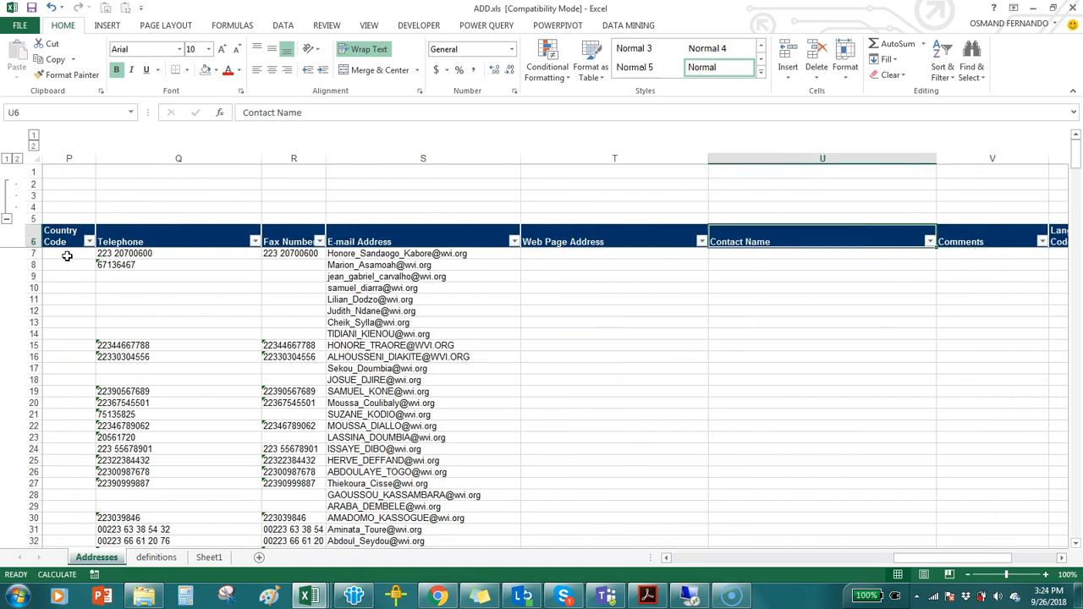
pyautogui.press('Right')
pyautogui.press('Right')
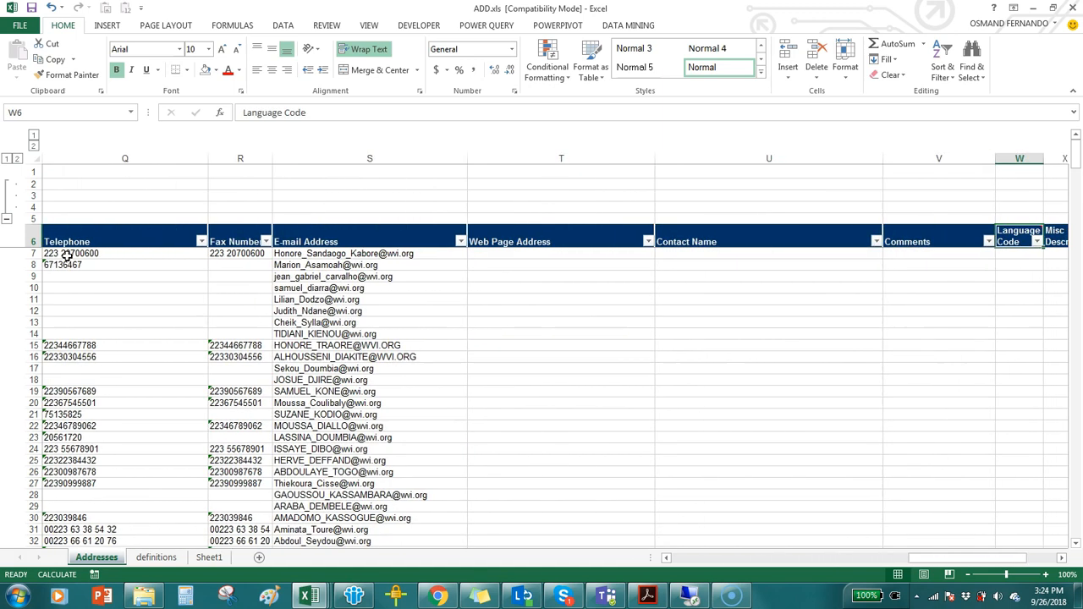
pyautogui.press('Left')
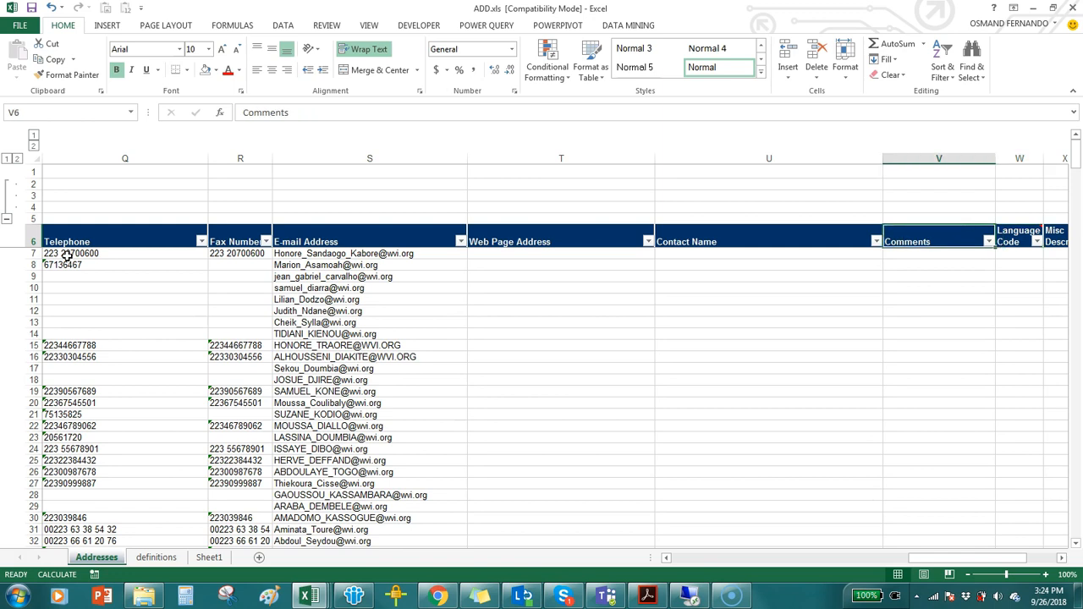
pyautogui.press('Down')
pyautogui.press('Right')
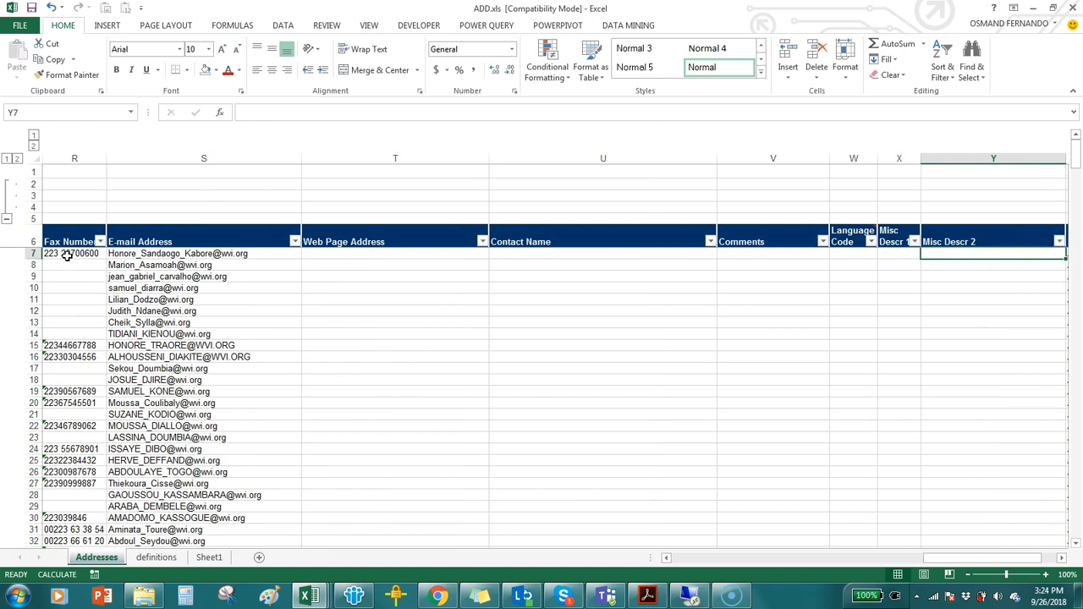
# Return to the start of the Addresses sheet and review the ID and Address Code columns down to the first record.
pyautogui.press('Up')
pyautogui.press('Left')
pyautogui.press('Left')
pyautogui.press('Left')
pyautogui.press('Left')
pyautogui.press('Left')
pyautogui.press('Left')
pyautogui.press('Left')
pyautogui.press('Left')
pyautogui.press('Left')
pyautogui.press('Left')
pyautogui.press('Left')
pyautogui.press('Left')
pyautogui.press('Left')
pyautogui.press('Left')
pyautogui.press('Left')
pyautogui.press('Left')
pyautogui.press('Left')
pyautogui.press('Left')
pyautogui.press('Left')
pyautogui.press('Left')
pyautogui.press('Left')
pyautogui.press('Left')
pyautogui.press('Left')
pyautogui.press('Left')
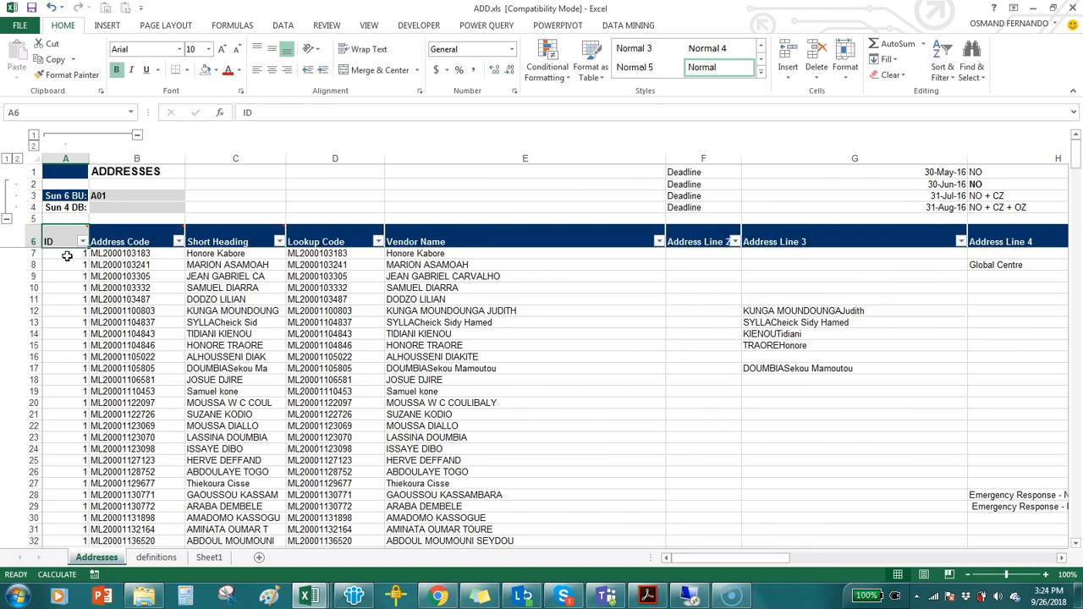
pyautogui.press('Right')
pyautogui.press('Right')
pyautogui.press('Left')
pyautogui.press('Down')
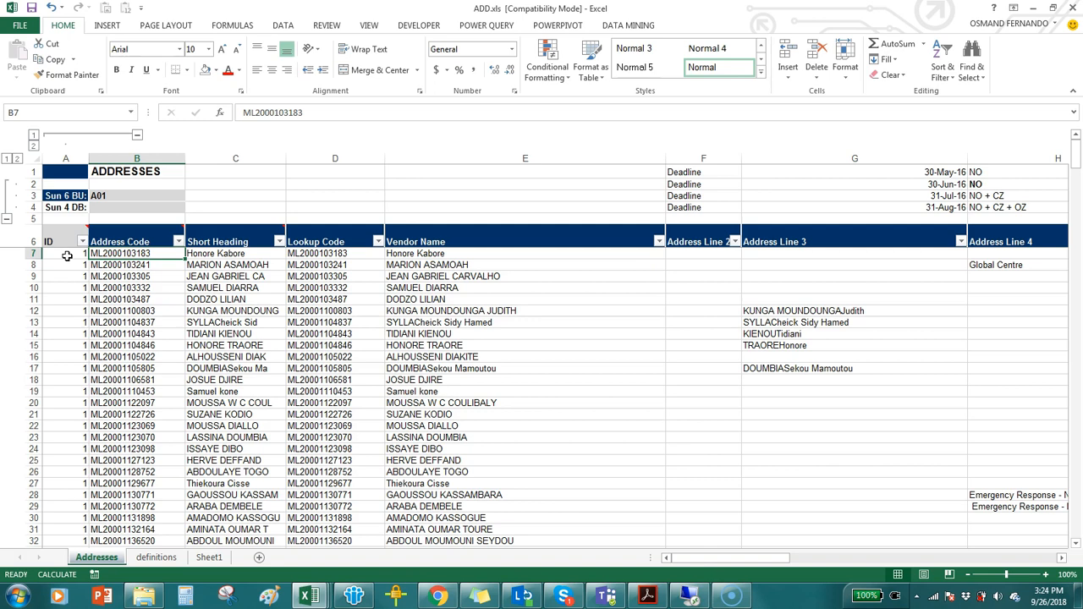
# Switch to the COA.xls workbook and check the Sun 6 BU entry on the Accounts sheet.
pyautogui.click(1041, 10)
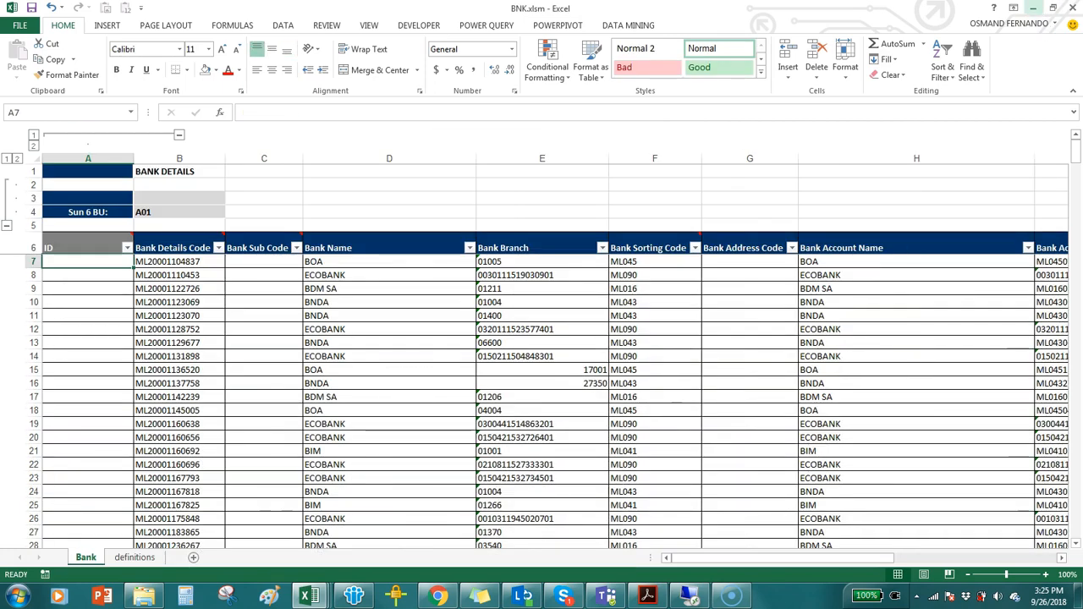
pyautogui.click(1038, 8)
pyautogui.click(1038, 9)
pyautogui.hotkey('ctrl', 'Up')
pyautogui.hotkey('ctrl', 'Left')
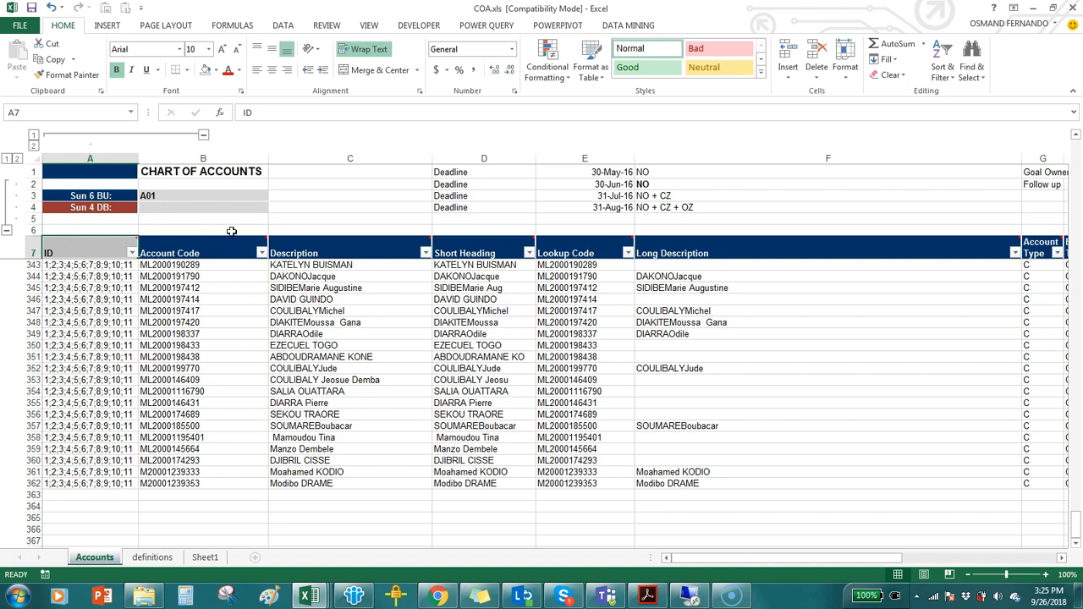
pyautogui.click(221, 194)
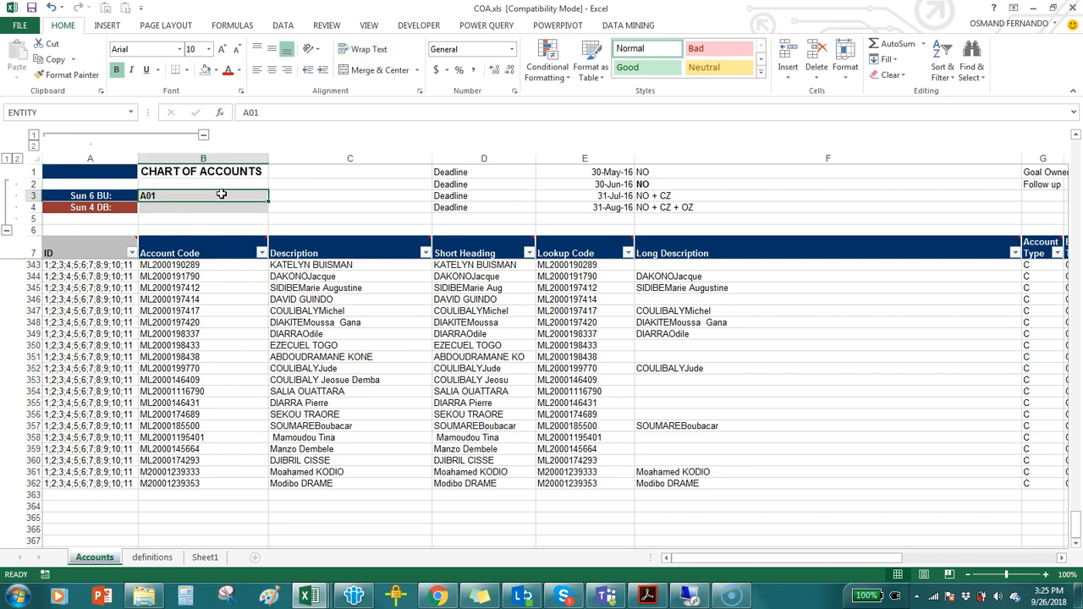
# Review the ID column header and its first entry in row 8, ending on the first Account Code.
pyautogui.click(116, 243)
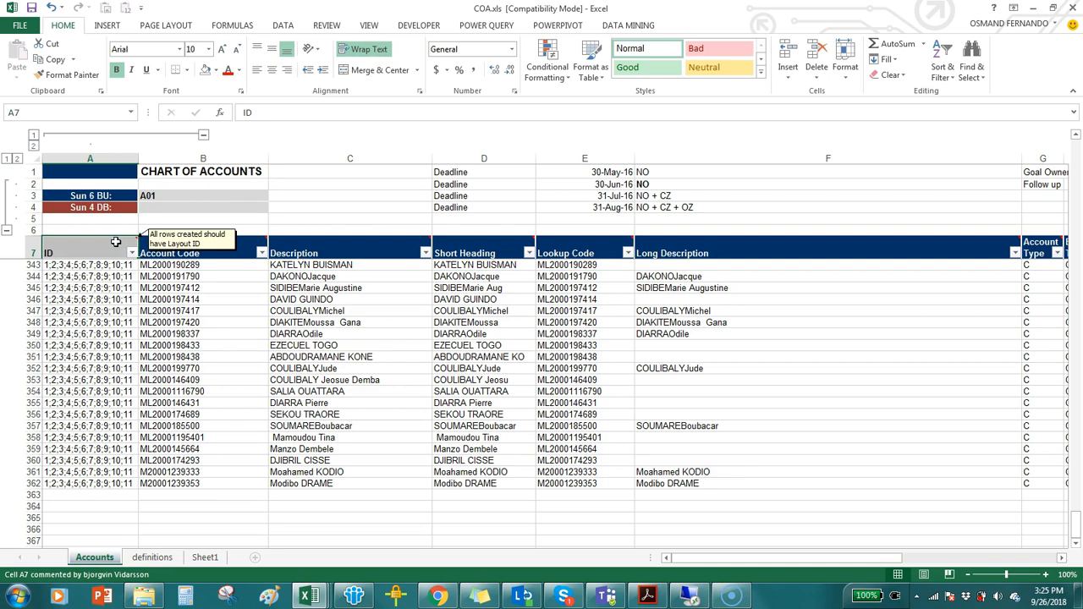
pyautogui.press('Down')
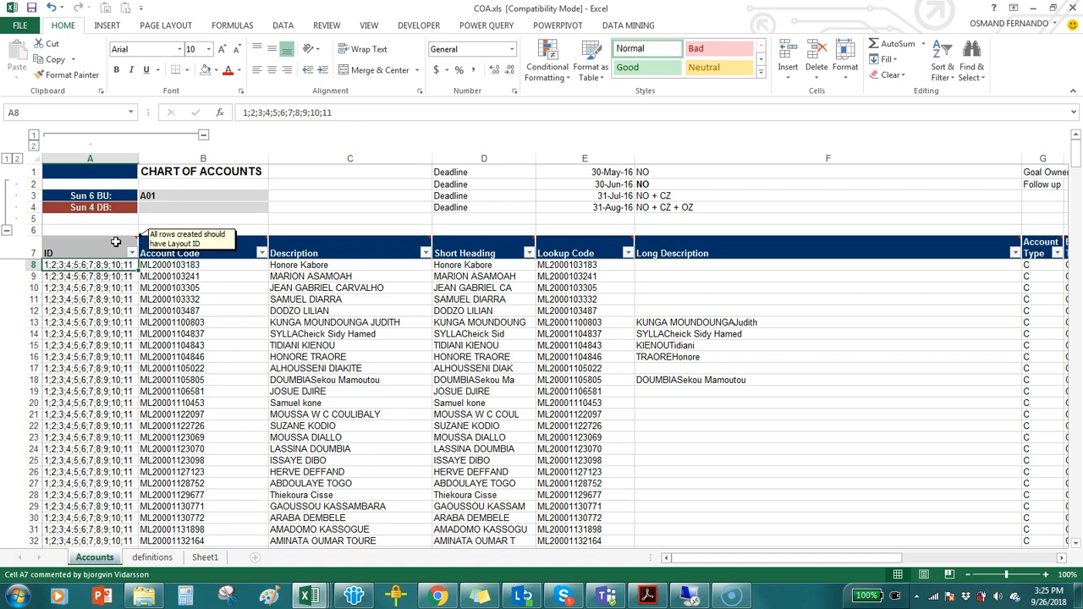
pyautogui.press('Up')
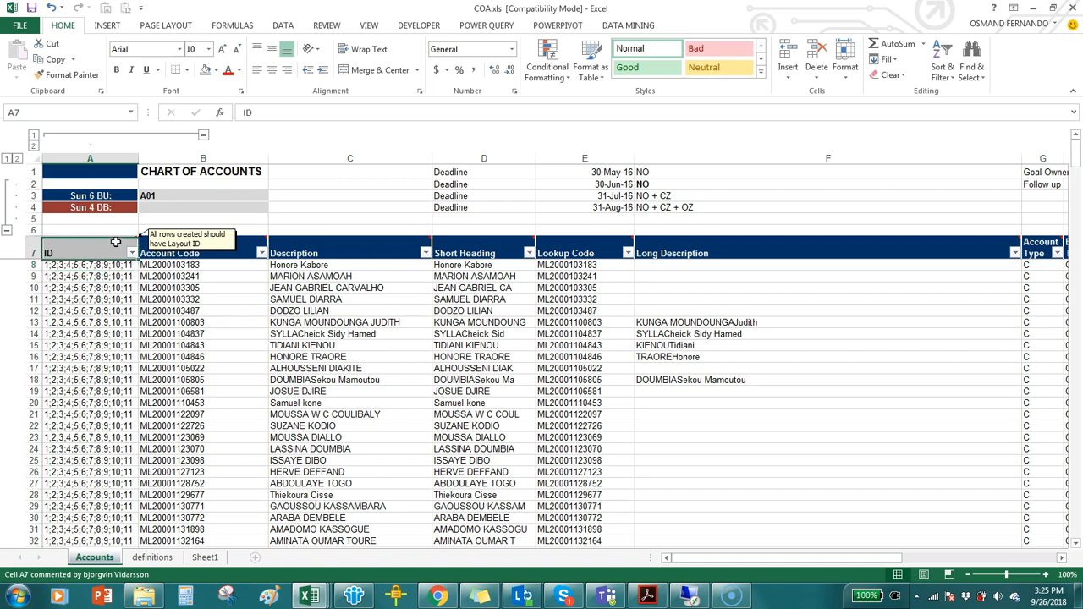
pyautogui.press('Down')
pyautogui.press('Right')
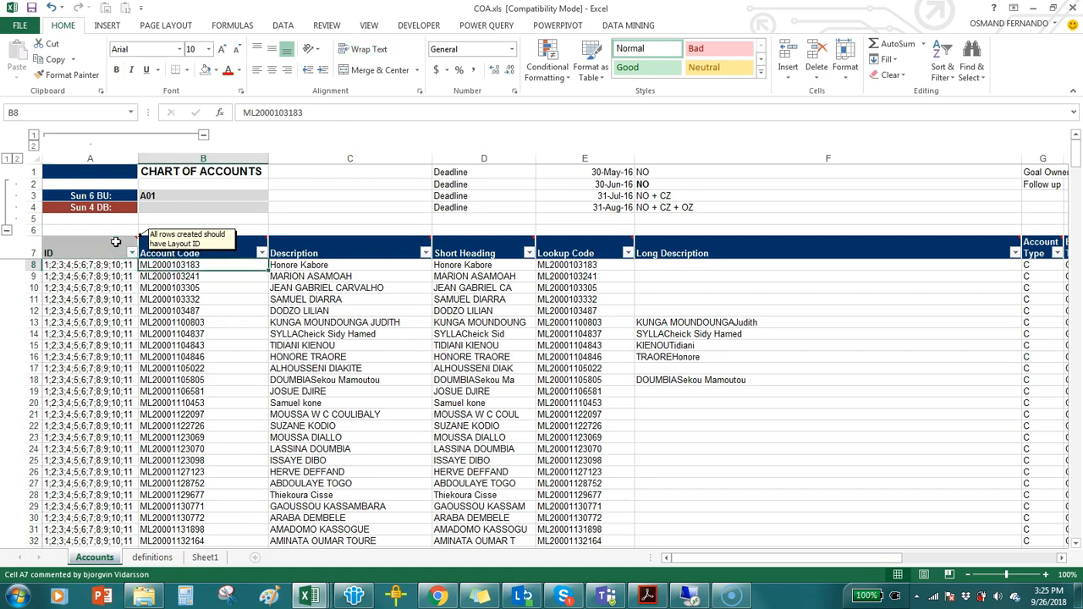
# Review the first account's entries from Description through Long Description, Account Type and Balance Type.
pyautogui.press('Right')
pyautogui.press('Right')
pyautogui.press('Right')
pyautogui.press('Right')
pyautogui.press('Right')
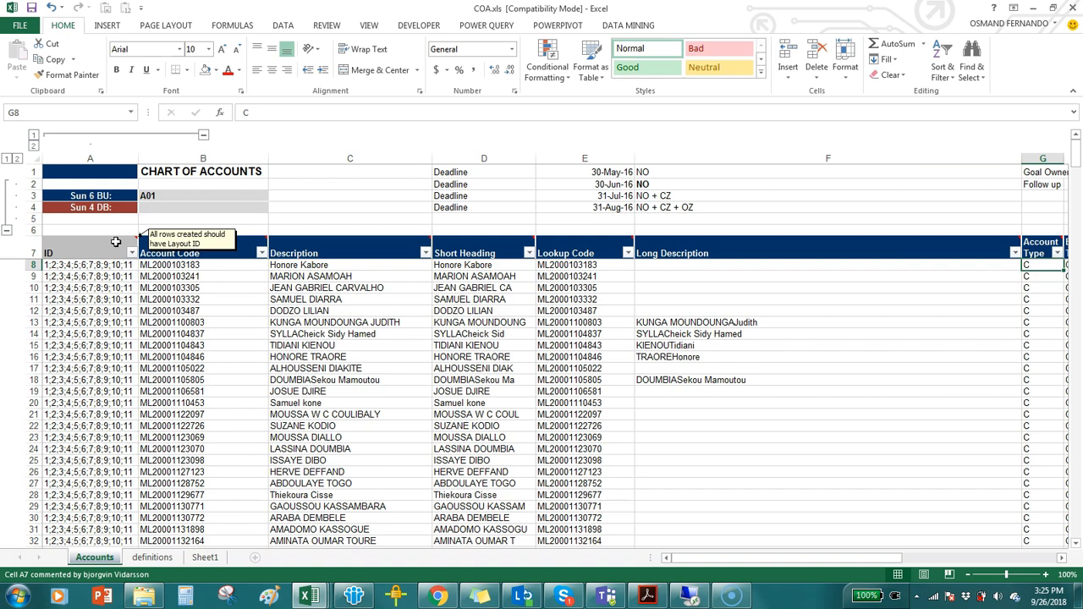
pyautogui.press('Right')
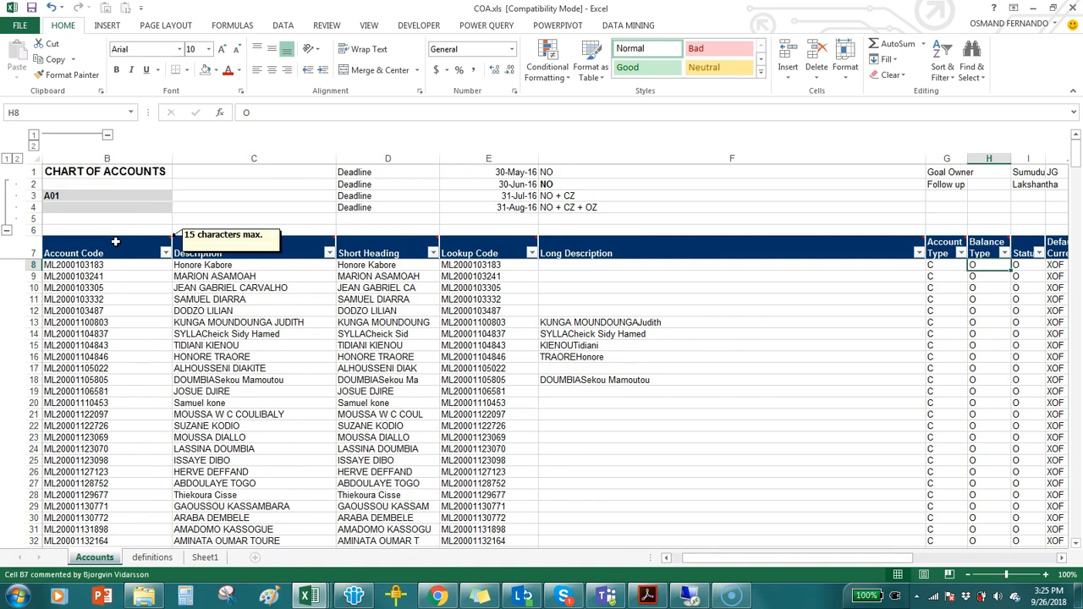
# Review the Account Type, Balance Type and Status headers in row 7.
pyautogui.press('Up')
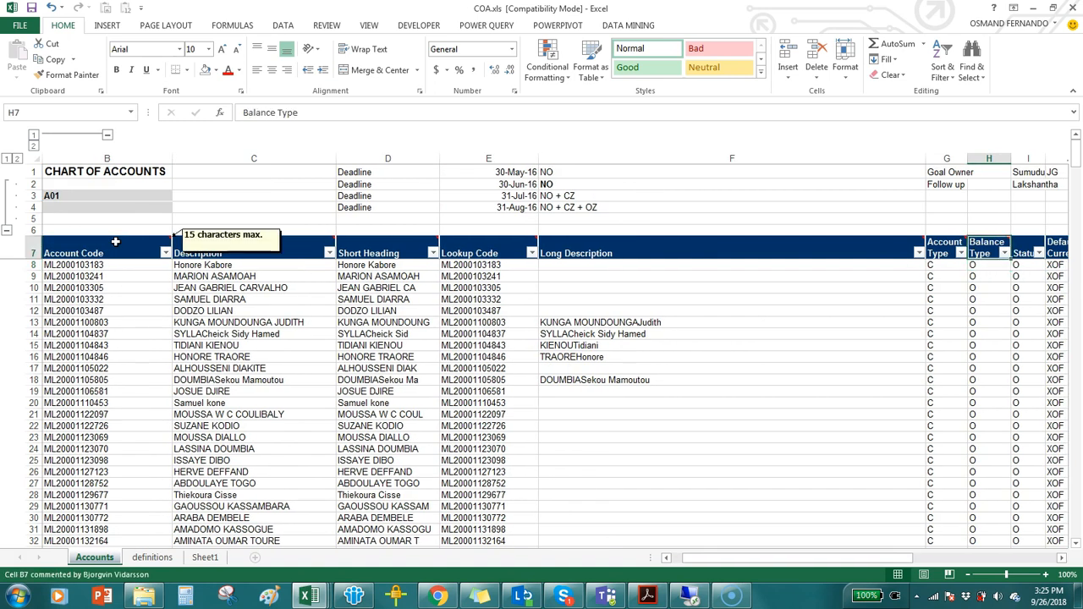
pyautogui.press('Right')
pyautogui.press('Right')
pyautogui.press('Left')
pyautogui.press('Left')
pyautogui.press('Left')
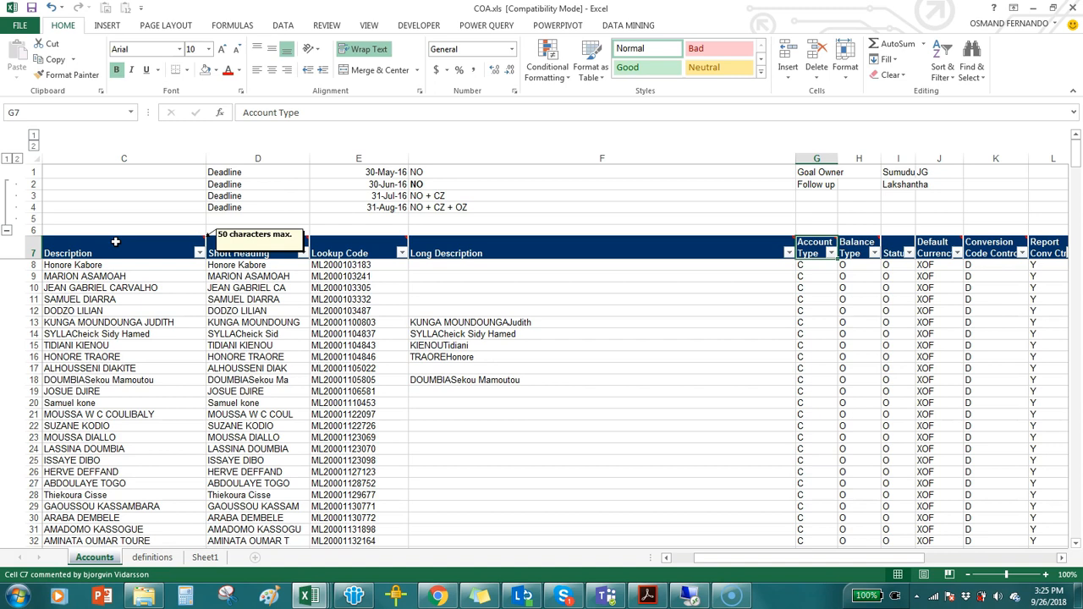
pyautogui.press('Right')
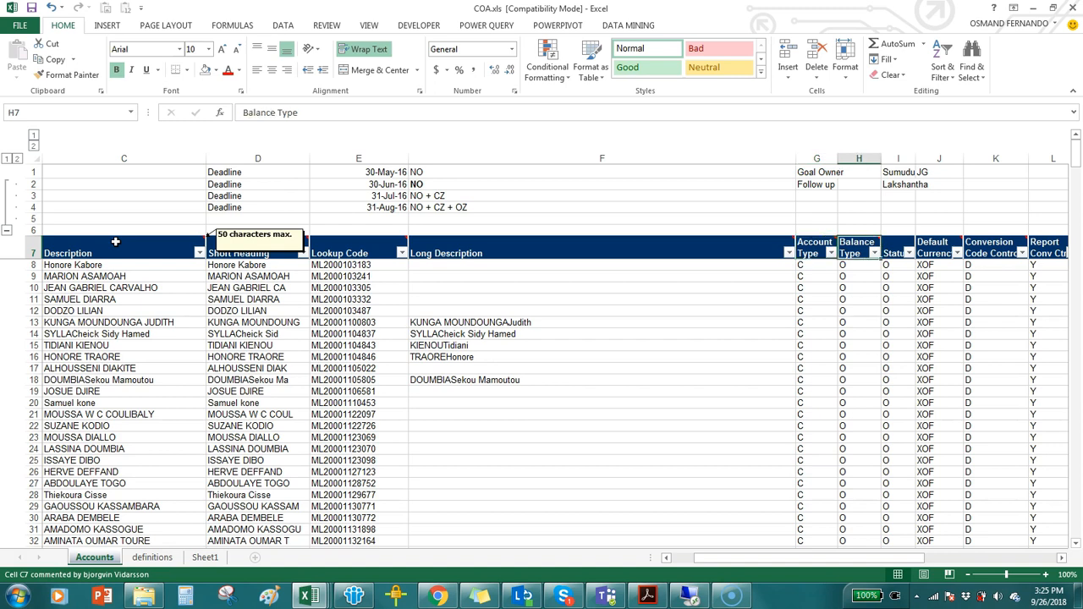
pyautogui.press('Right')
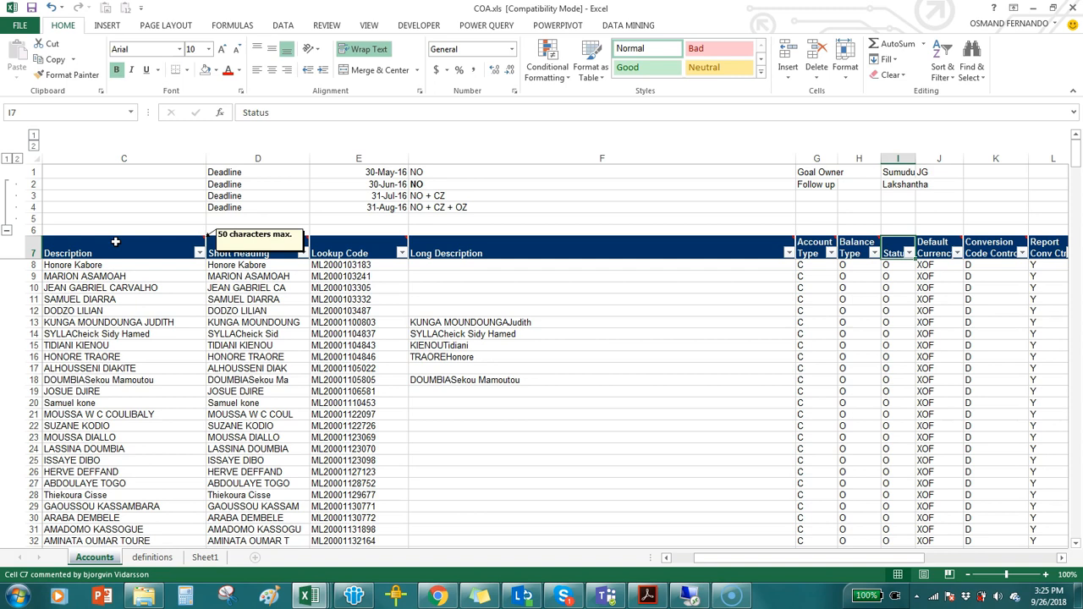
# Review the Default Currency, Conversion Code Control and Report Conv Ctrl headers in row 7.
pyautogui.press('Right')
pyautogui.press('Right')
pyautogui.press('Right')
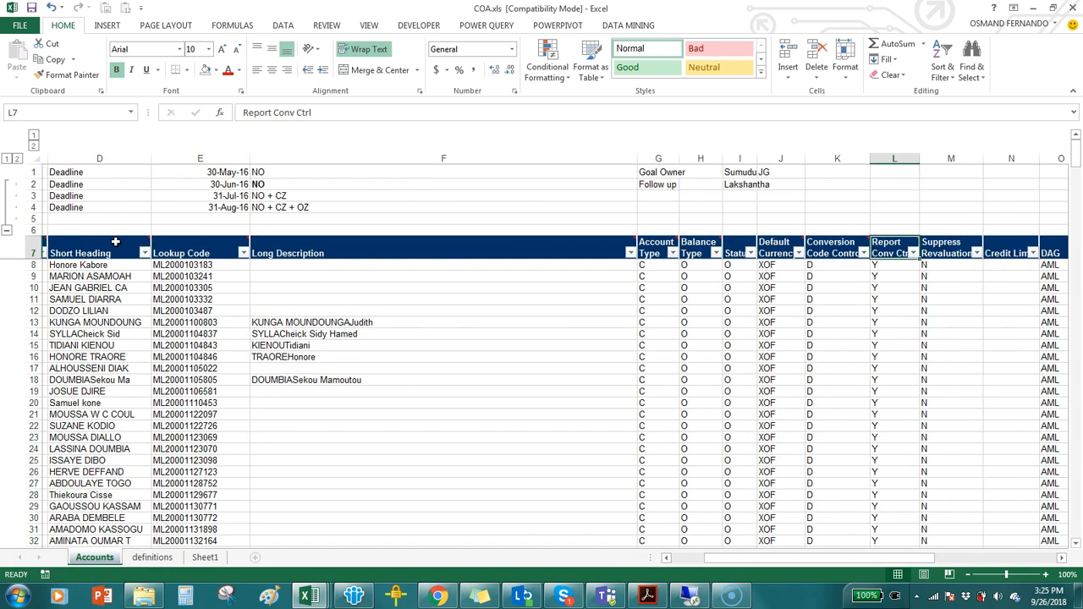
pyautogui.press('Left')
pyautogui.press('Left')
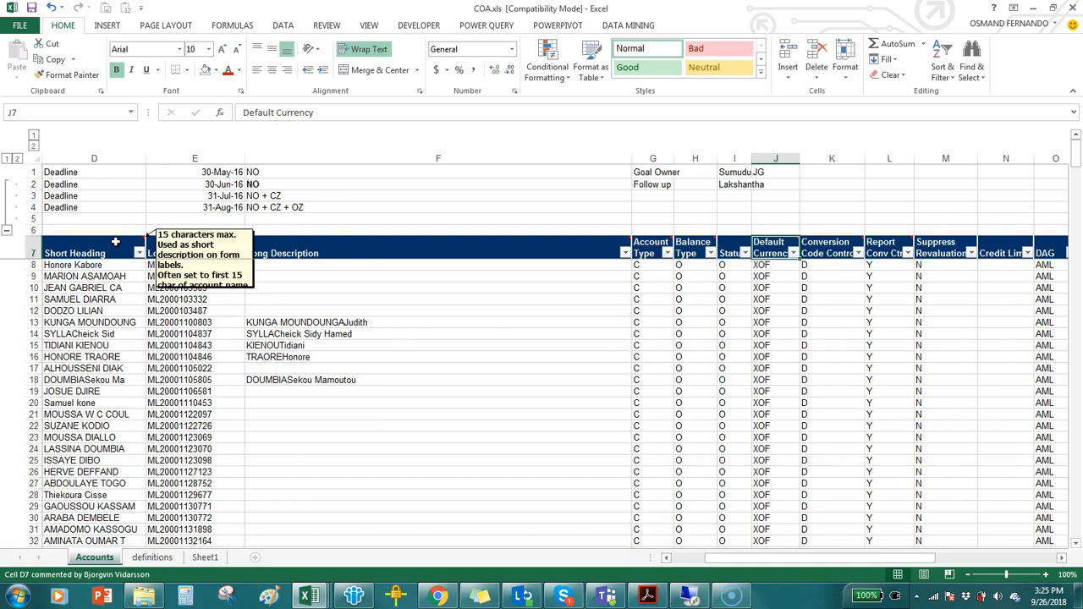
pyautogui.press('Right')
pyautogui.press('Right')
pyautogui.press('Right')
pyautogui.press('Right')
pyautogui.press('Right')
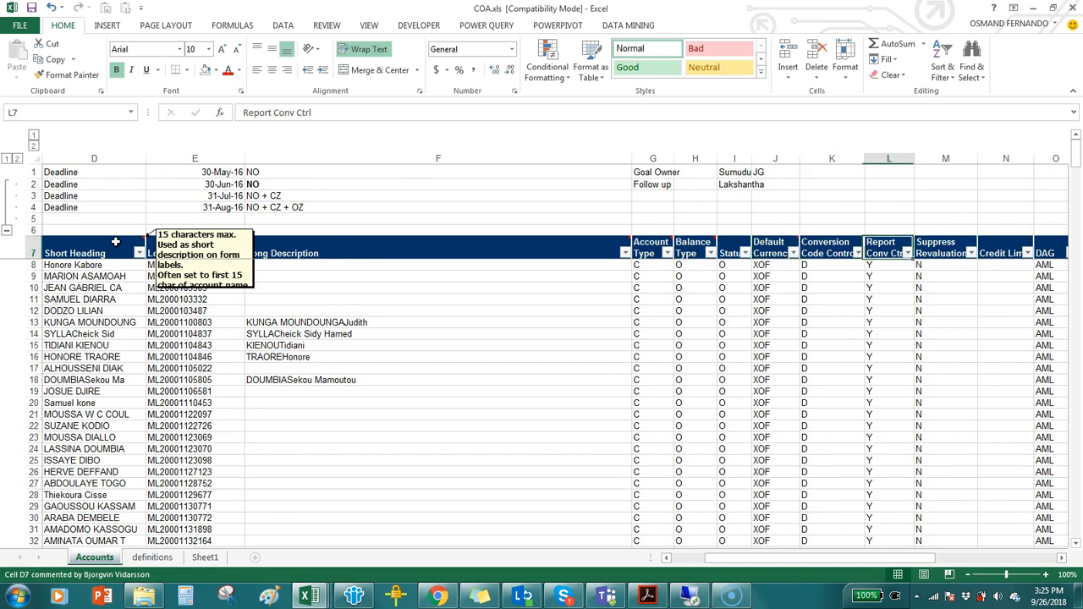
pyautogui.press('Left')
pyautogui.press('Left')
pyautogui.press('Left')
pyautogui.press('Left')
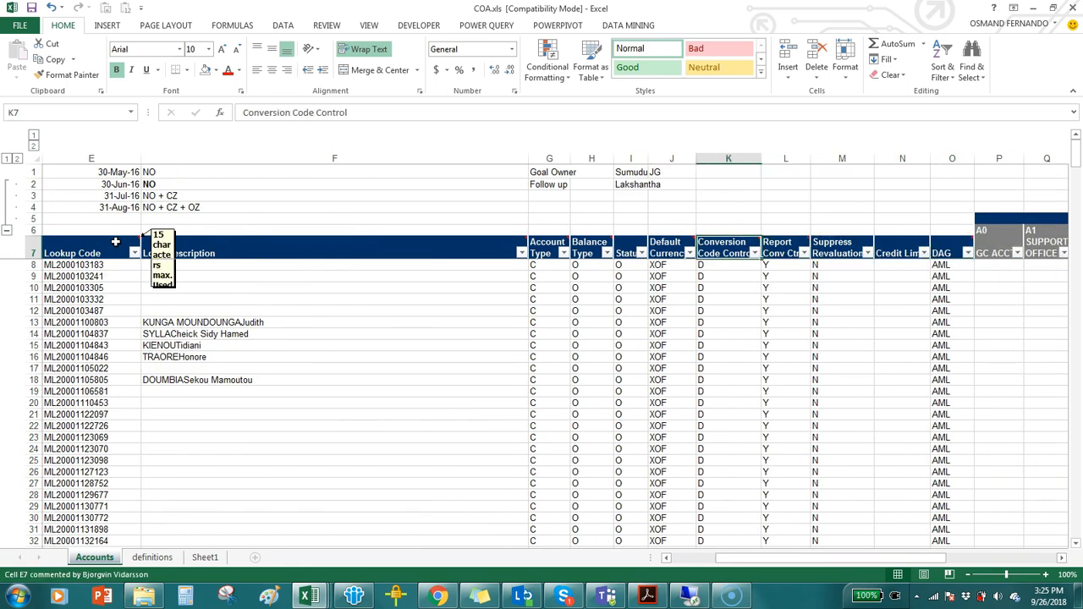
pyautogui.press('Right')
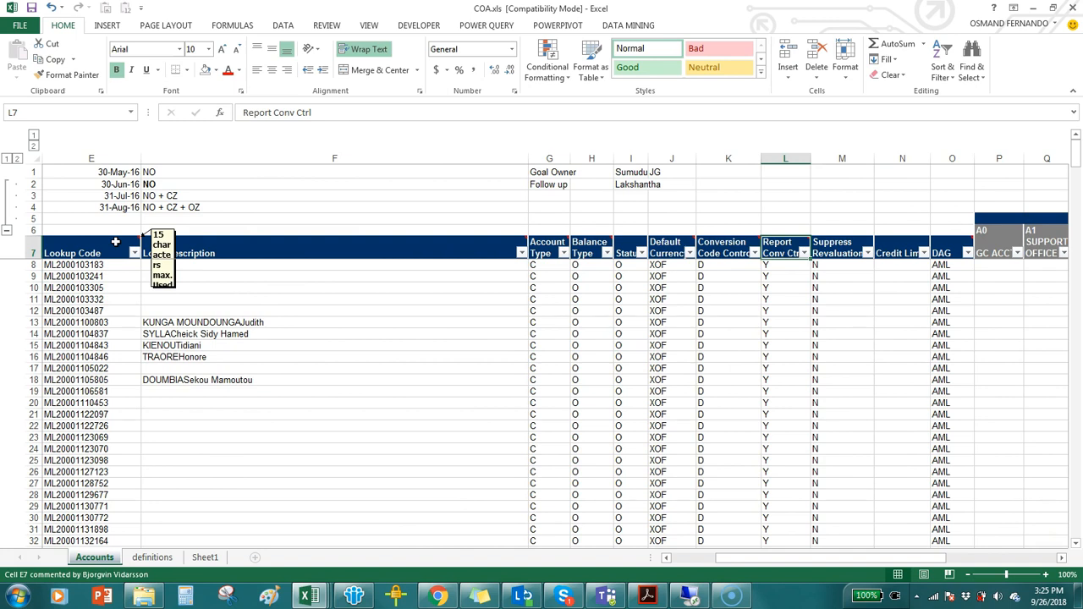
# Check the first account's Report Conv Ctrl, Suppress Revaluation and DAG entries against their column headers.
pyautogui.press('Down')
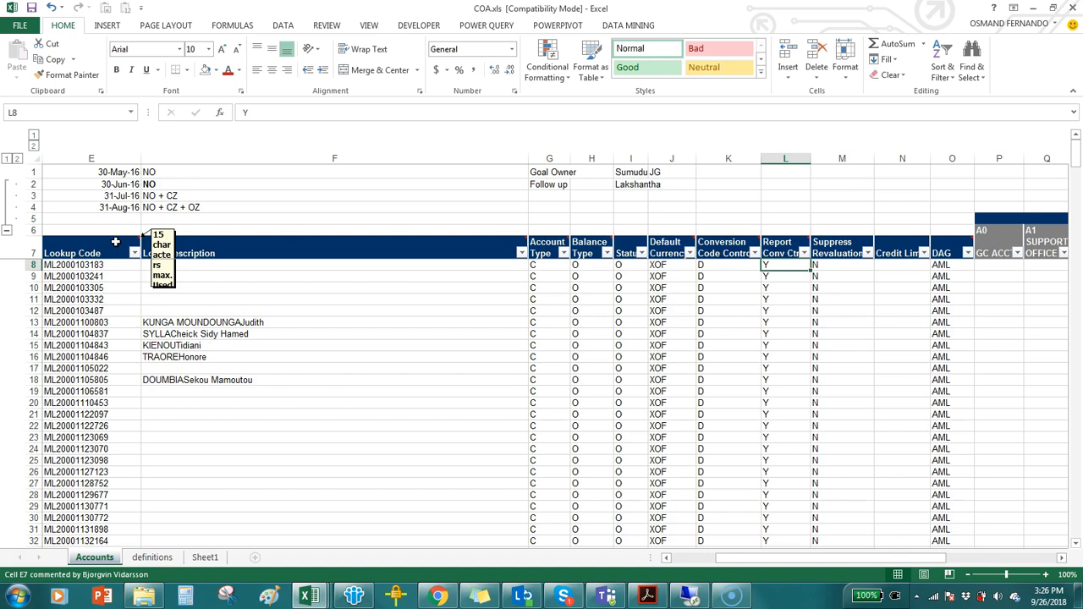
pyautogui.press('Right')
pyautogui.press('Up')
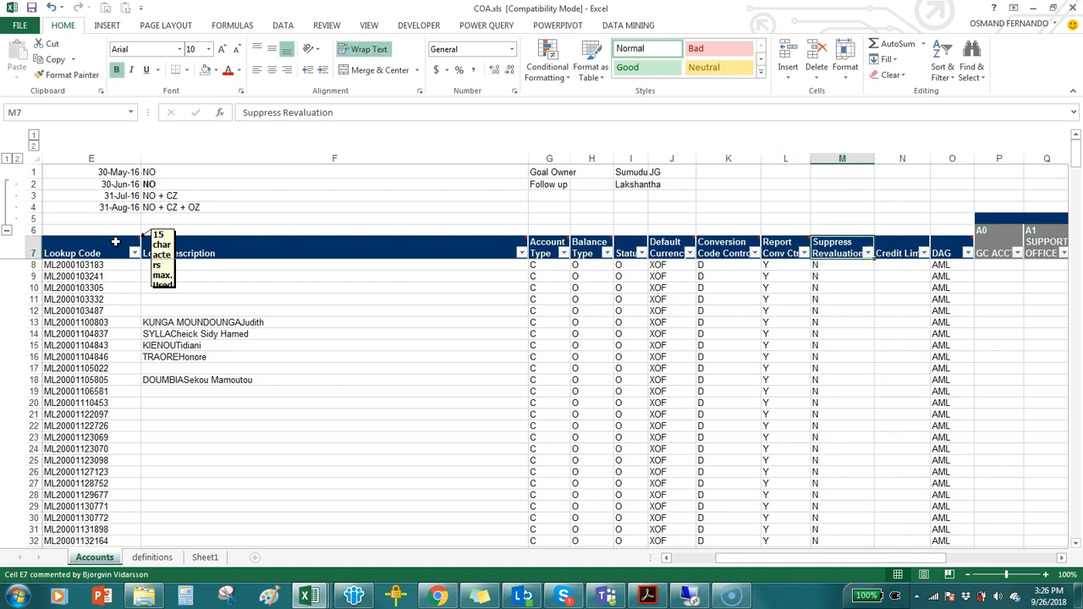
pyautogui.press('Down')
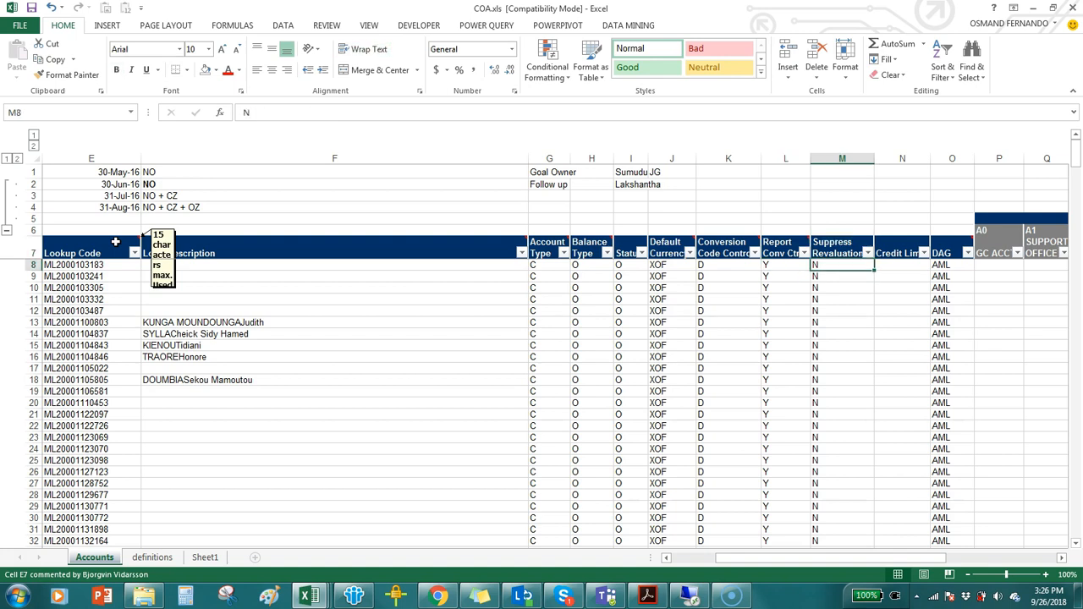
pyautogui.press('Right')
pyautogui.press('Right')
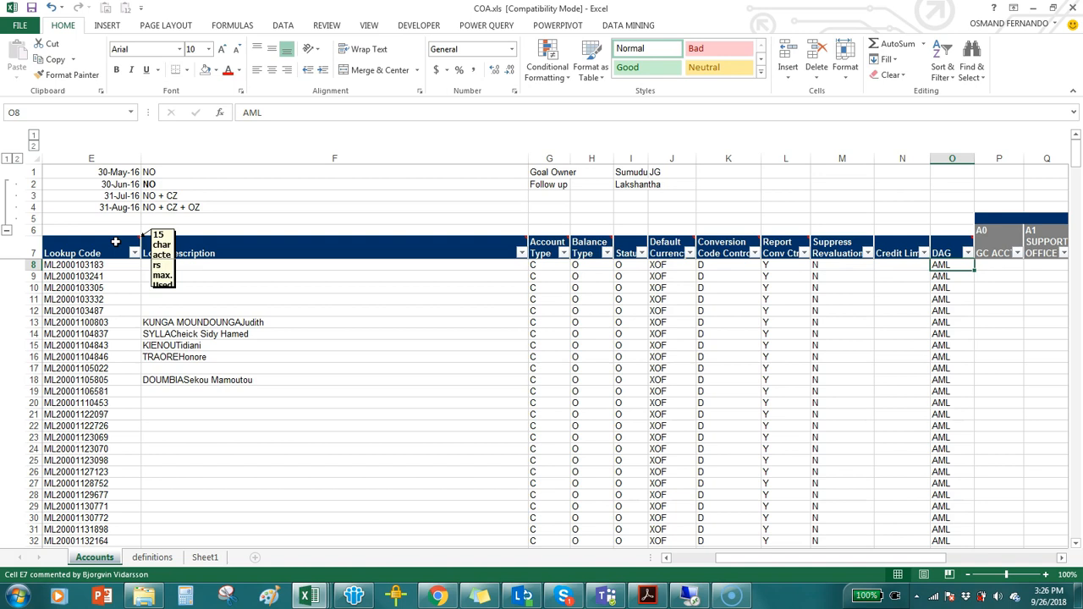
pyautogui.press('Up')
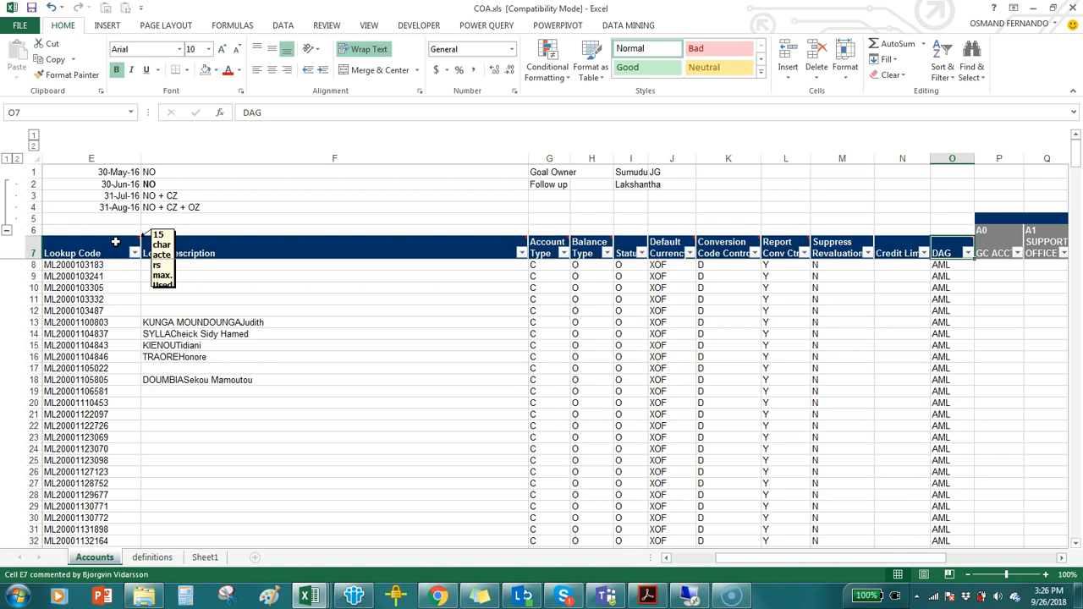
# Review the Account Analysis Codes columns, examining A2 Project Loc and A8 Main Acct for the first account.
pyautogui.press('Right')
pyautogui.press('Right')
pyautogui.press('Right')
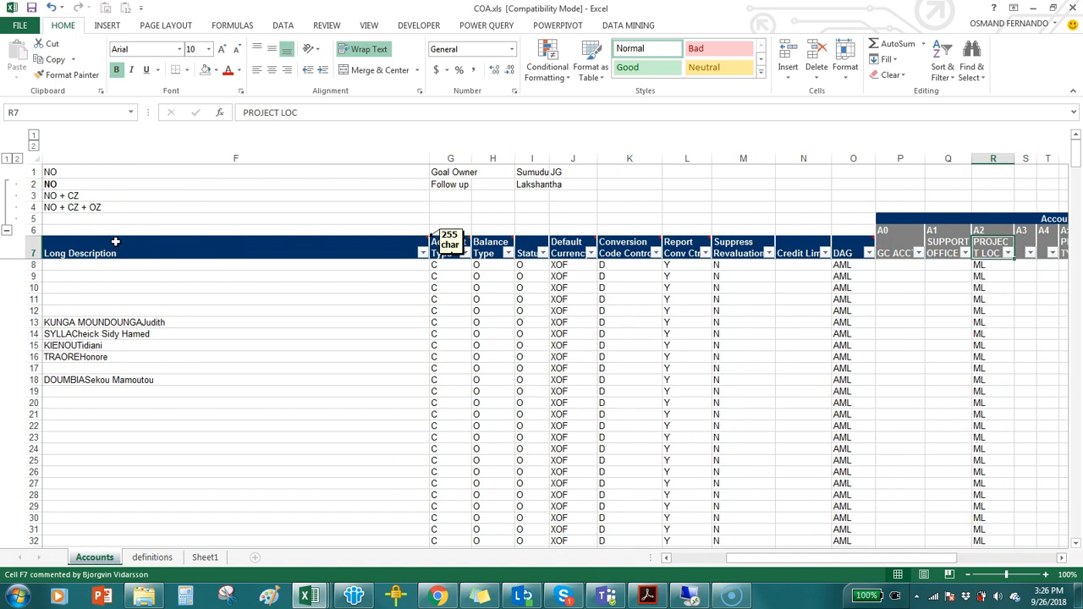
pyautogui.press('Down')
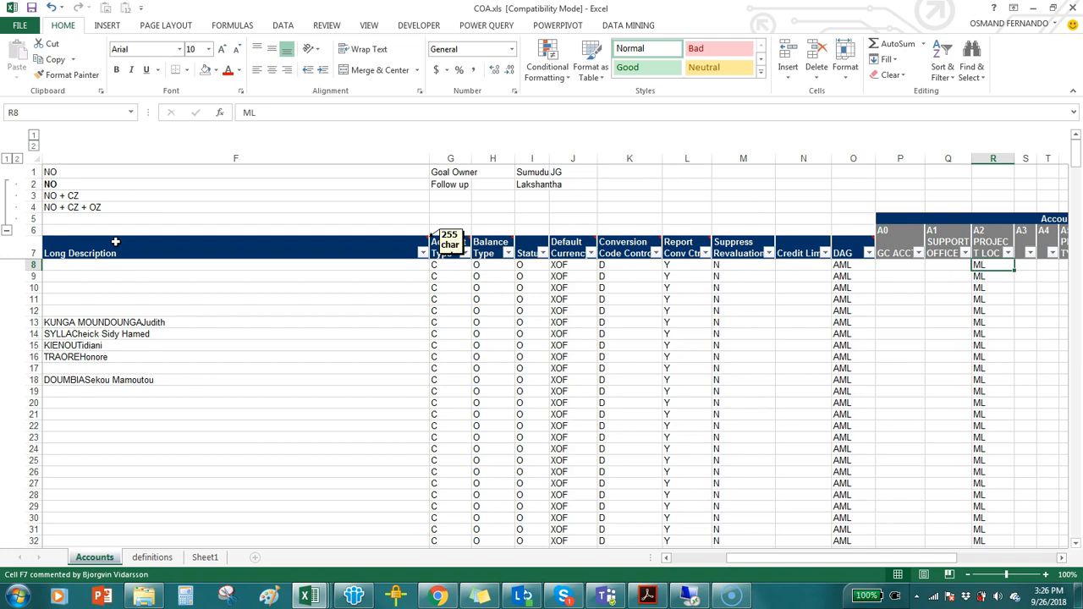
pyautogui.press('Right')
pyautogui.press('Right')
pyautogui.press('Right')
pyautogui.press('Right')
pyautogui.press('Right')
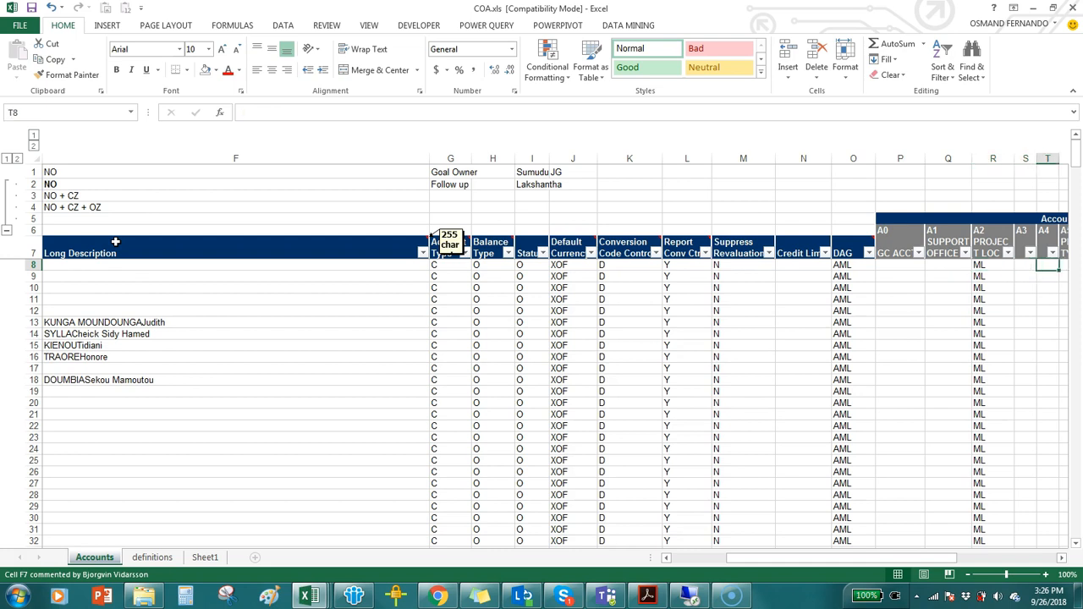
pyautogui.press('Right')
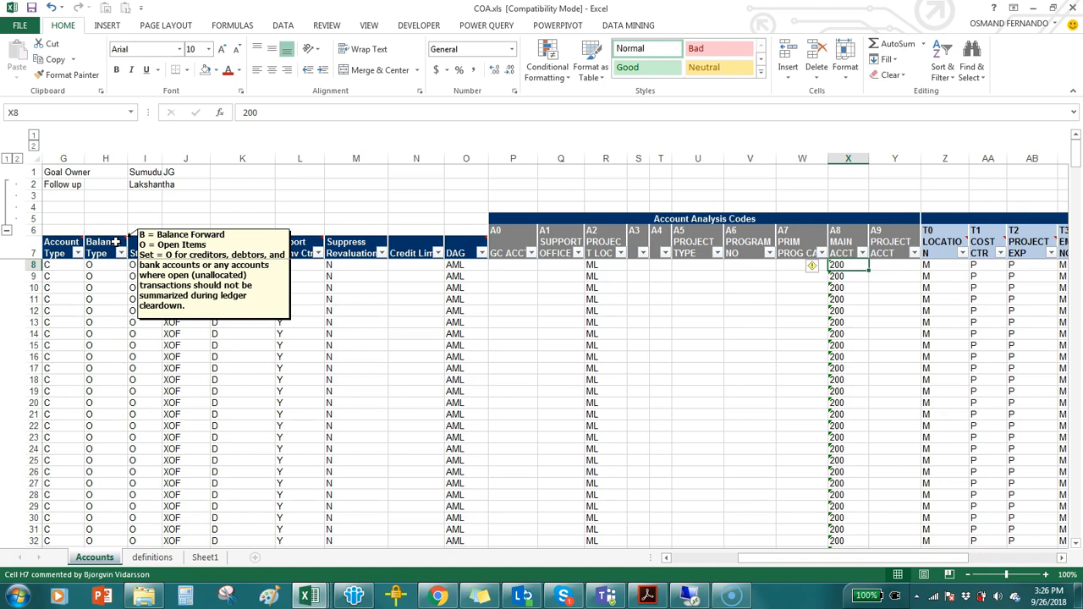
# Review the Transaction Analysis columns T0 Location through T9 Alloc Type, then return to the ID column.
pyautogui.press('Right')
pyautogui.press('Right')
pyautogui.press('Right')
pyautogui.press('Right')
pyautogui.press('Right')
pyautogui.press('Right')
pyautogui.press('Right')
pyautogui.press('Right')
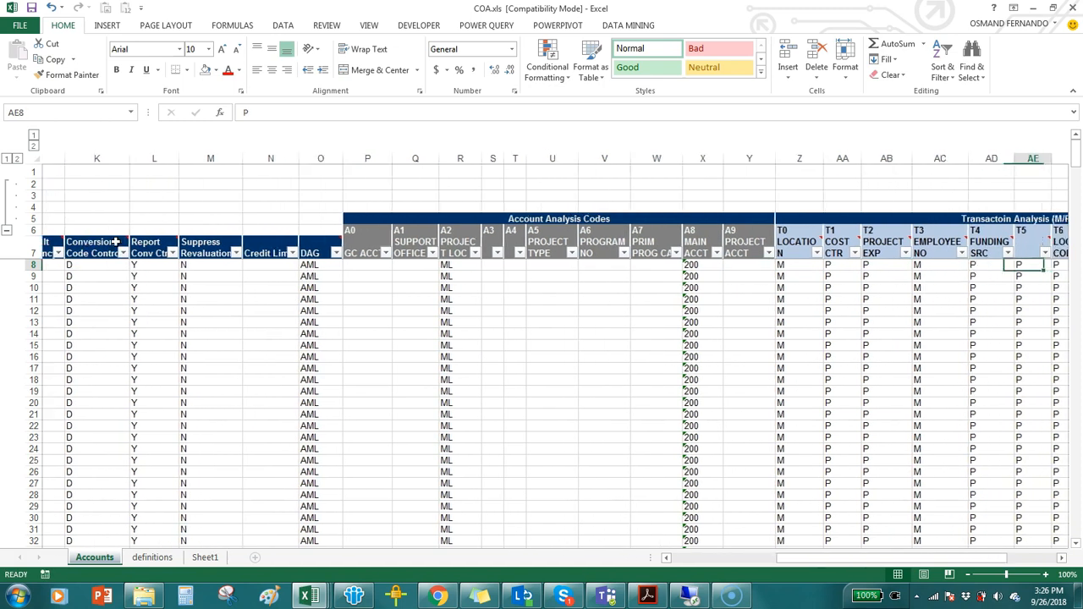
pyautogui.press('Right')
pyautogui.press('Right')
pyautogui.press('Right')
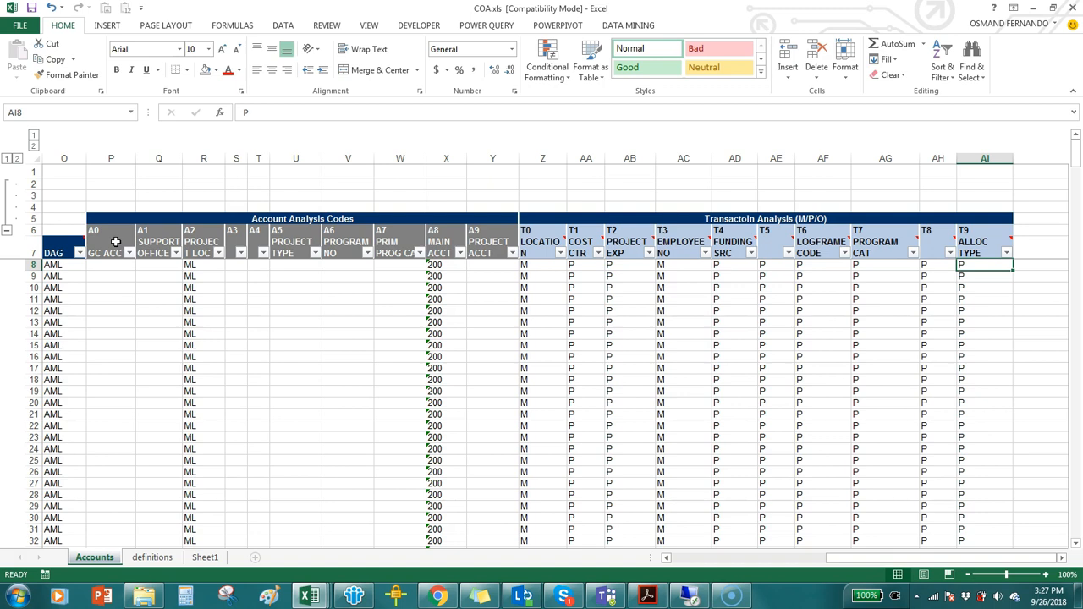
pyautogui.press('Home')
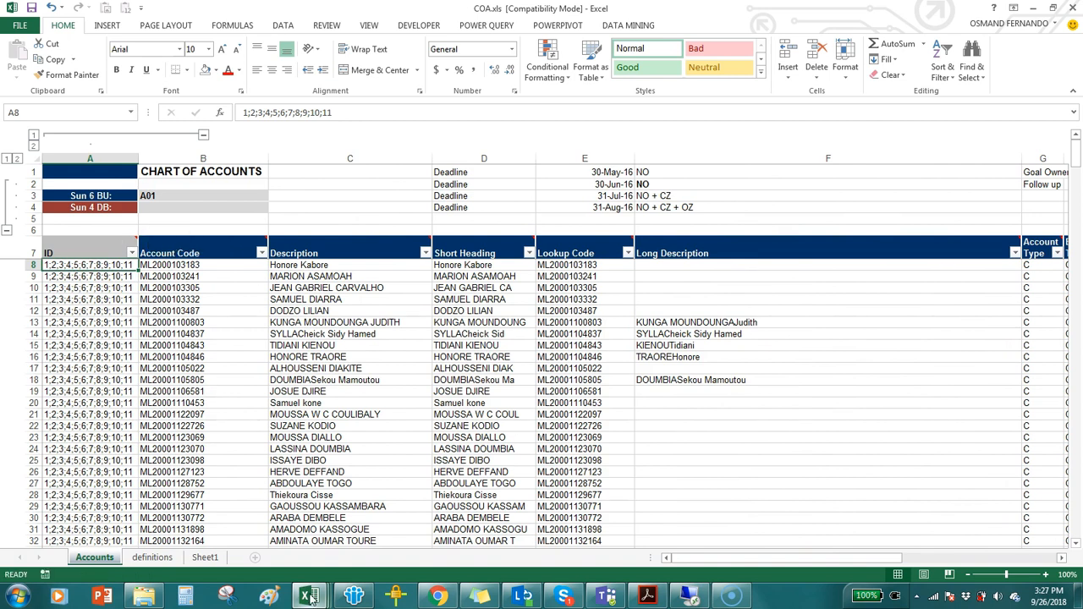
# Switch to the SUS.xlsx workbook and check the Sun6DB entry in cell B3 of the Suppliers sheet.
pyautogui.moveTo(310, 598)
pyautogui.click(383, 520)
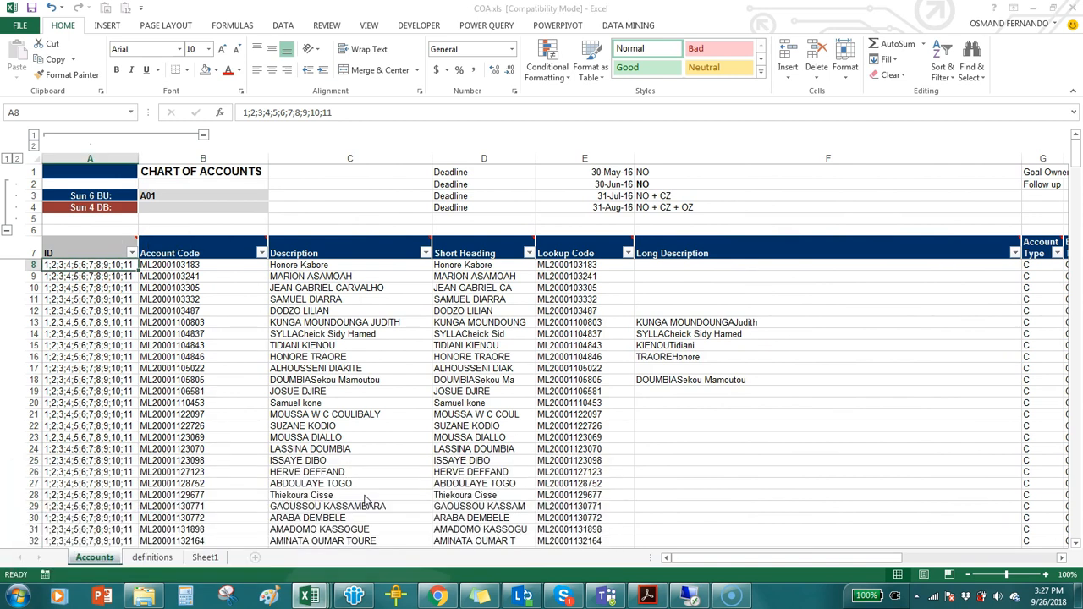
pyautogui.click(288, 374)
pyautogui.press('Left')
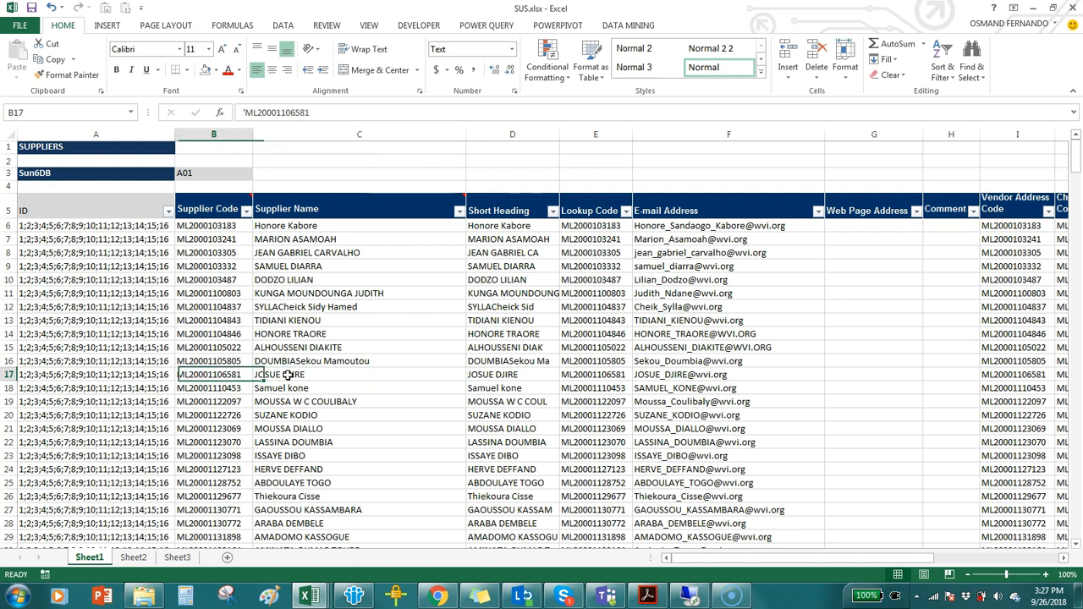
pyautogui.hotkey('ctrl', 'Up')
pyautogui.press('Up')
pyautogui.press('Up')
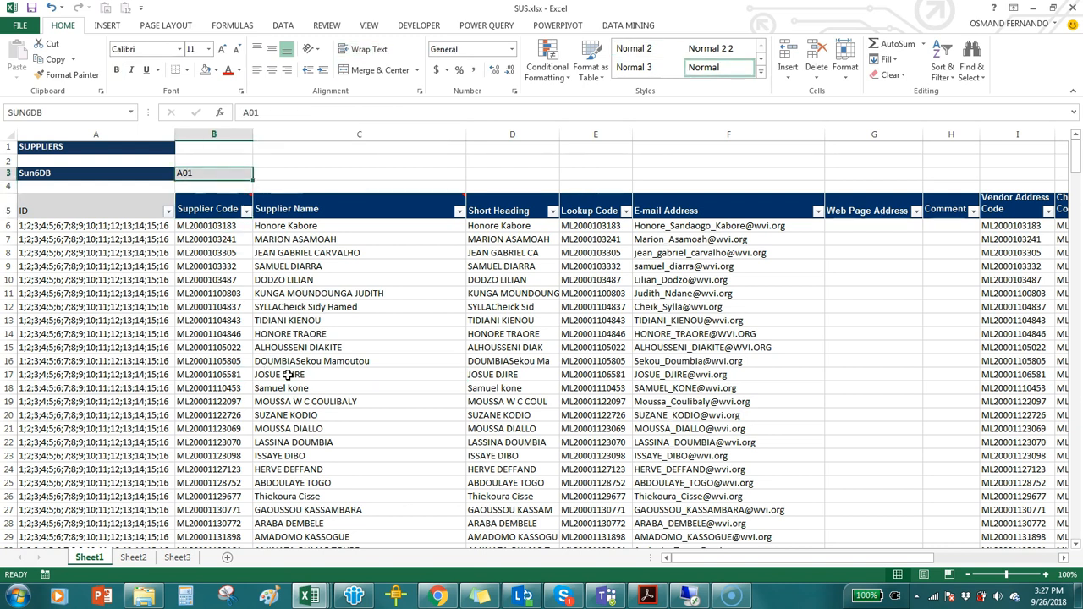
# Check the first supplier's ID entry, then review the Supplier Code column from its first record to its last.
pyautogui.press('Left')
pyautogui.press('Down')
pyautogui.press('Down')
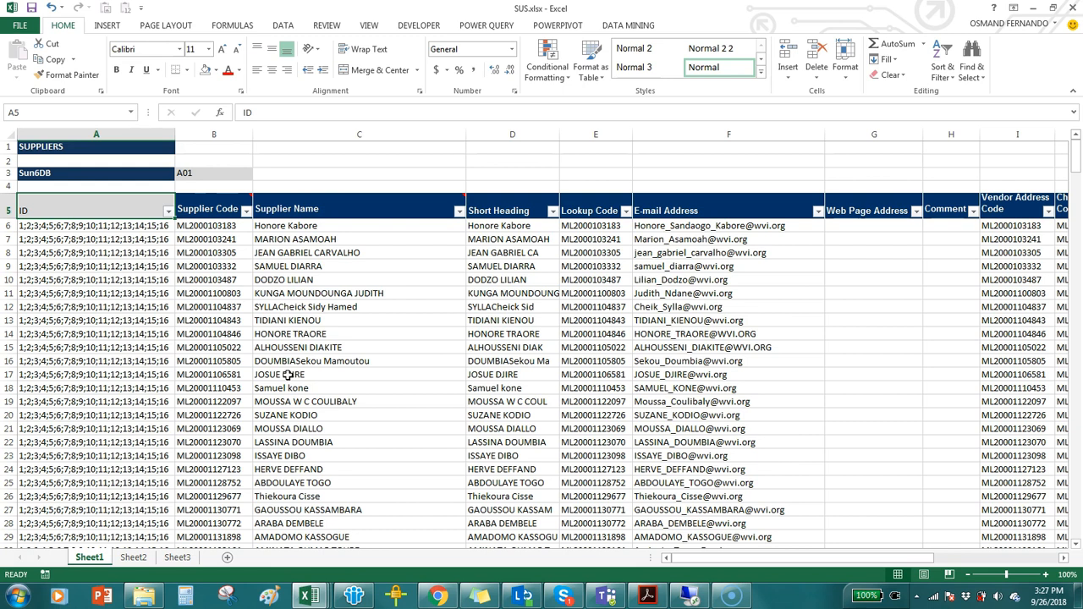
pyautogui.press('Down')
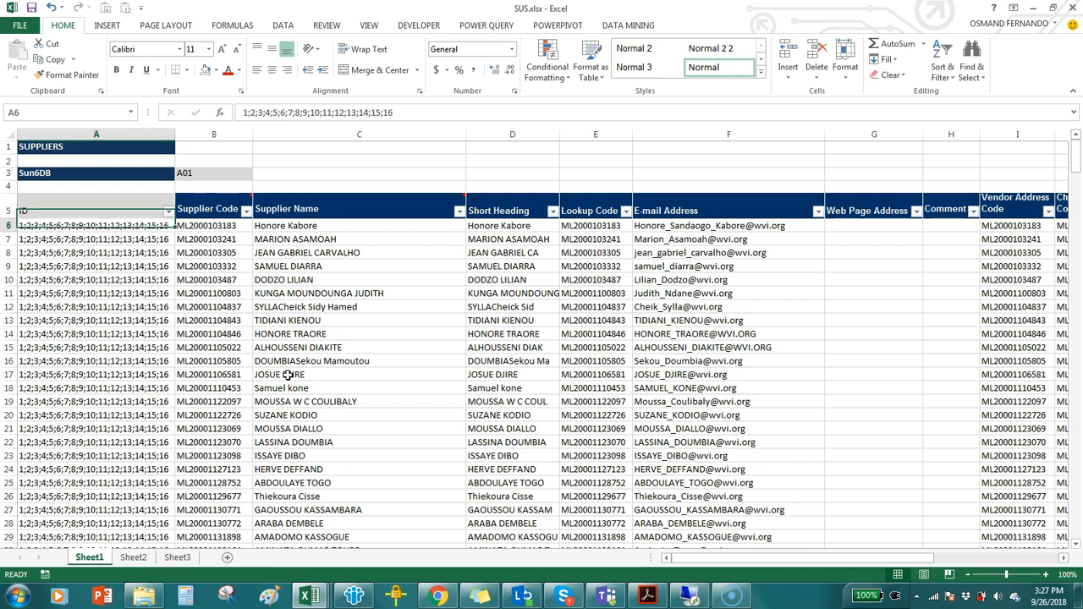
pyautogui.press('Right')
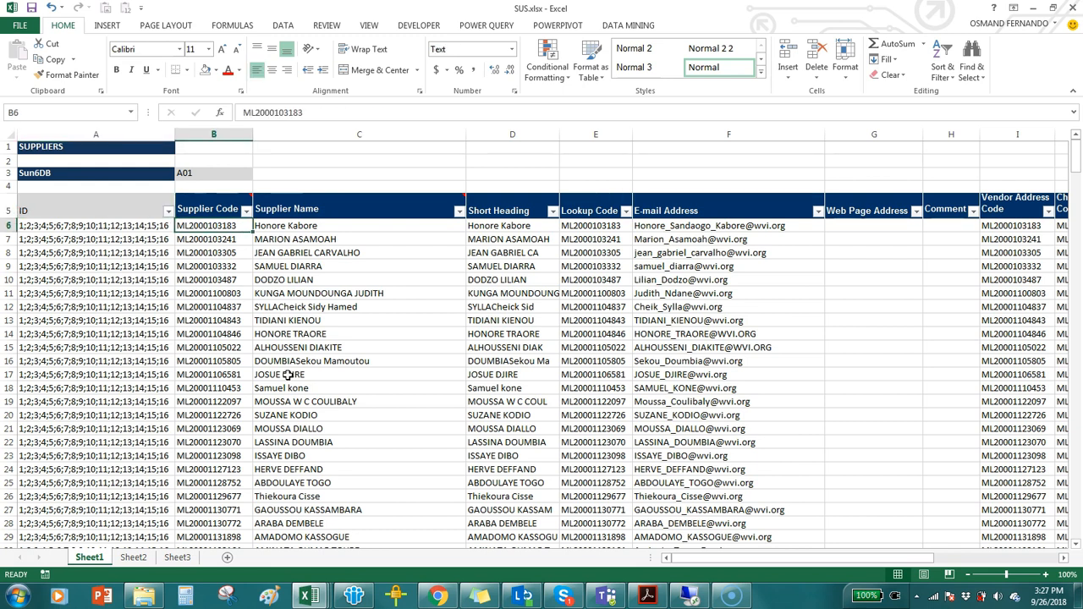
pyautogui.hotkey('ctrl', 'Down')
pyautogui.hotkey('ctrl', 'Up')
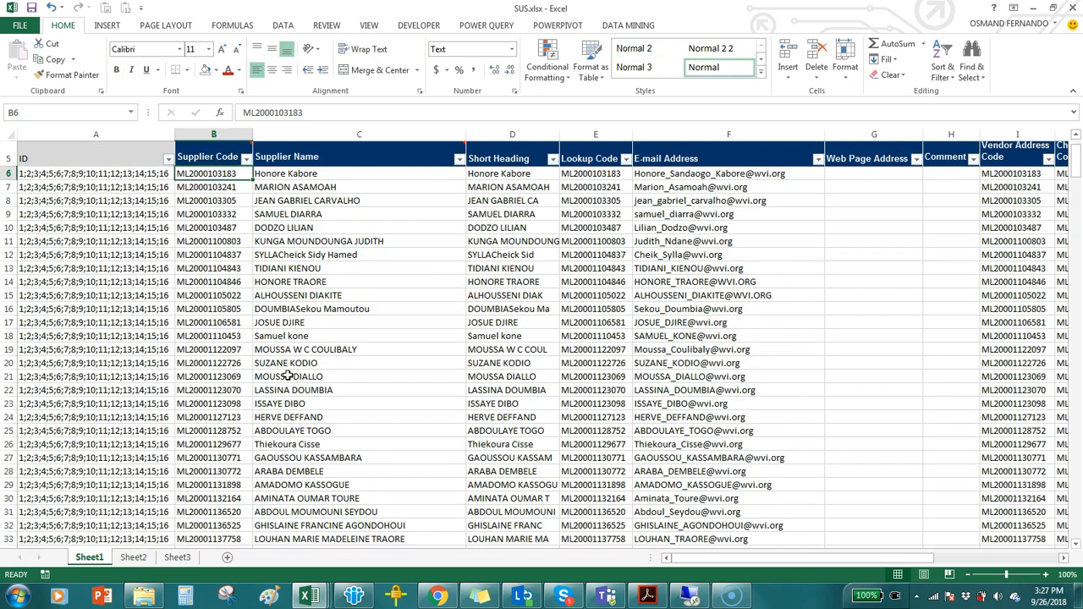
# Review the first supplier's Supplier Name, Short Heading, Lookup Code and E-mail Address entries.
pyautogui.press('Right')
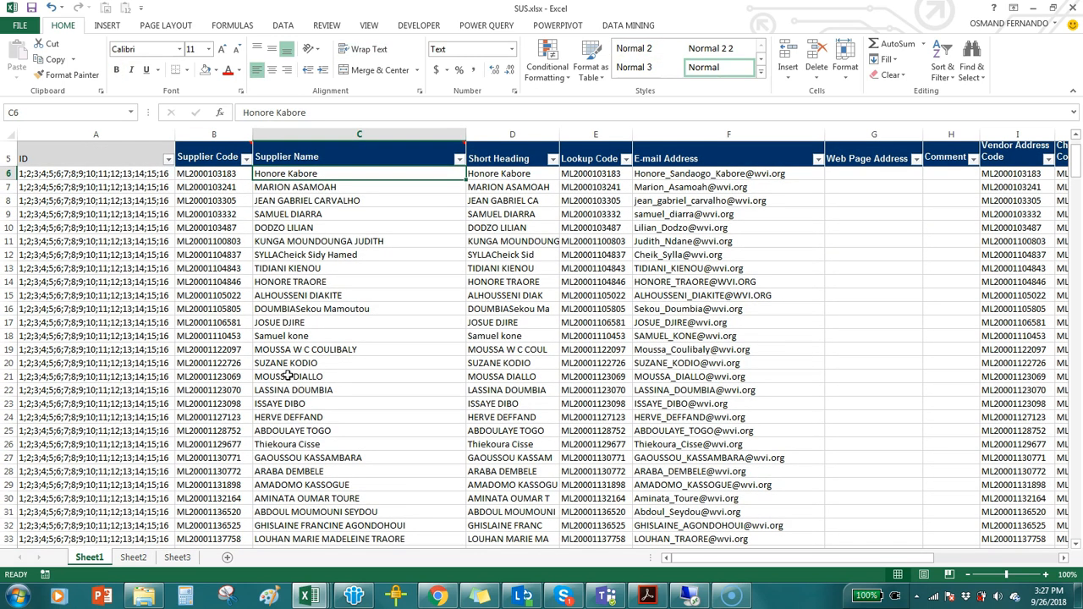
pyautogui.press('Right')
pyautogui.press('Right')
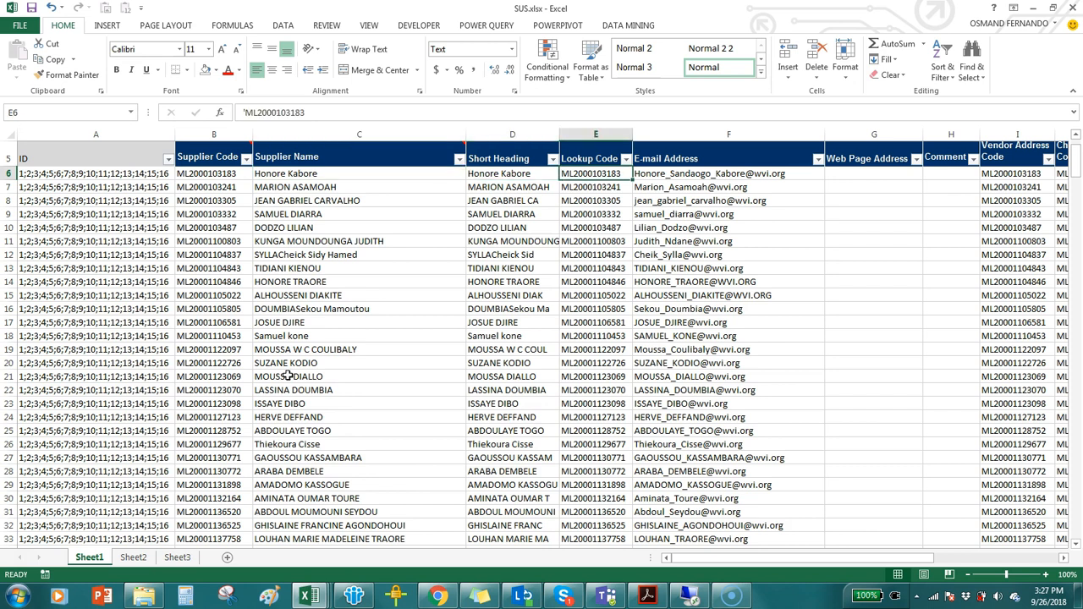
pyautogui.press('Right')
pyautogui.press('Up')
pyautogui.press('Down')
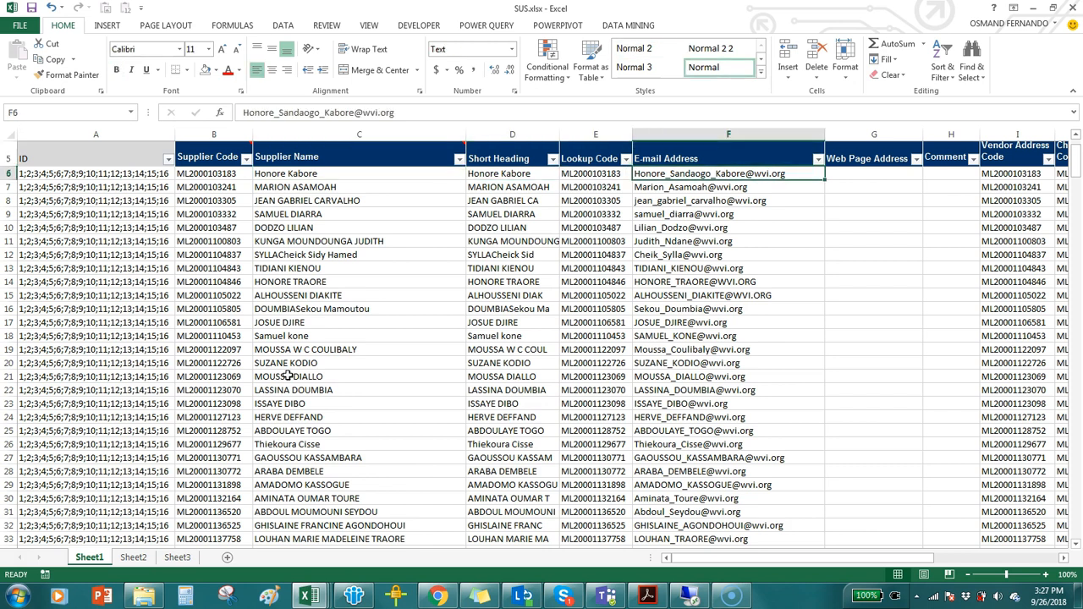
# Examine the first supplier's Web Page Address and Comment cells in row 6.
pyautogui.press('Right')
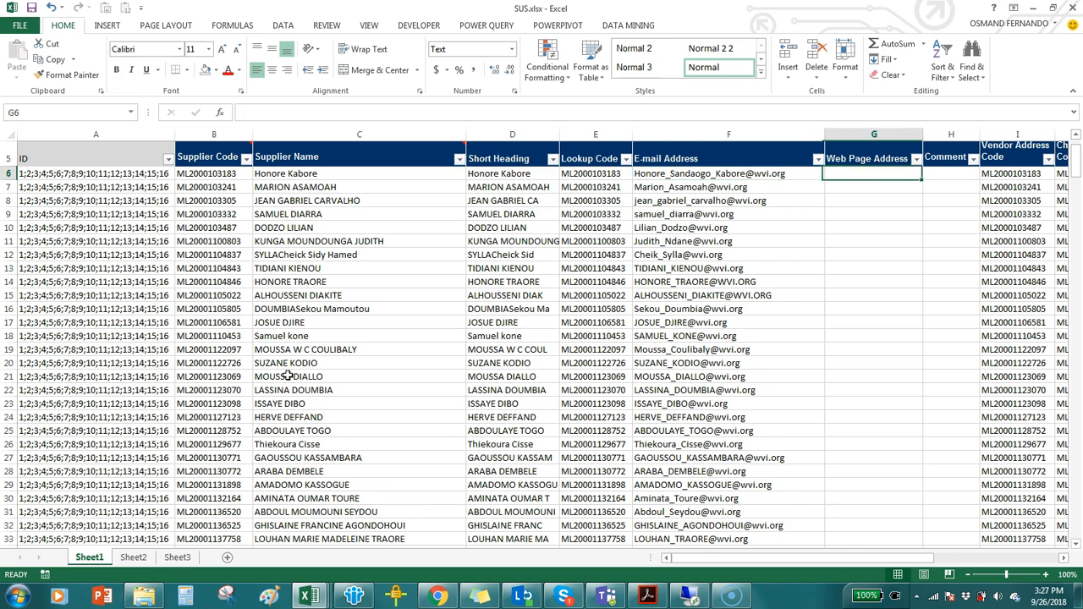
pyautogui.press('Right')
pyautogui.press('Right')
pyautogui.press('Right')
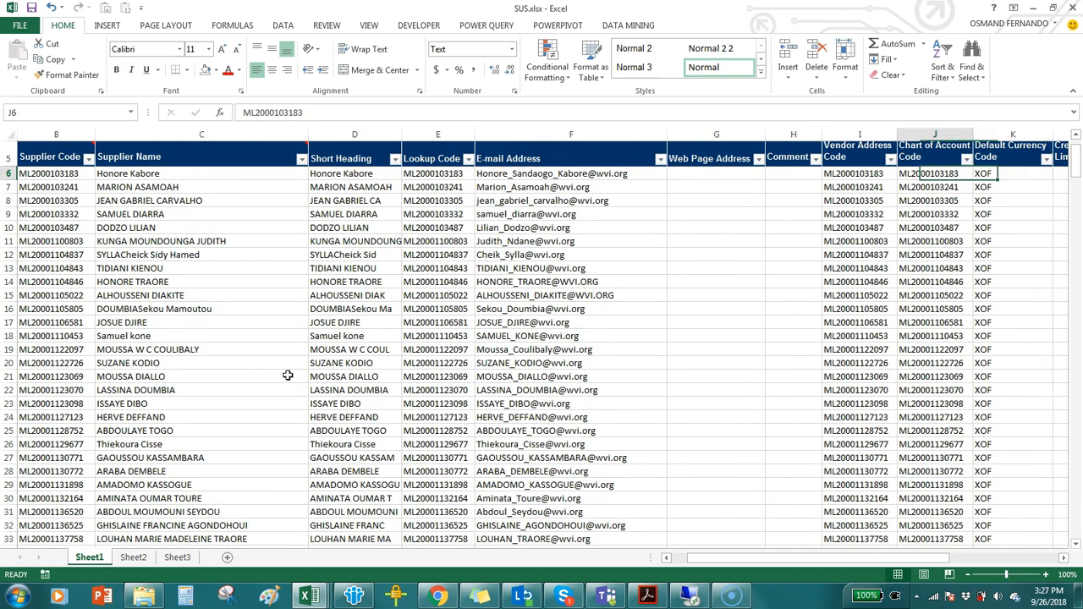
pyautogui.press('Left')
pyautogui.press('Left')
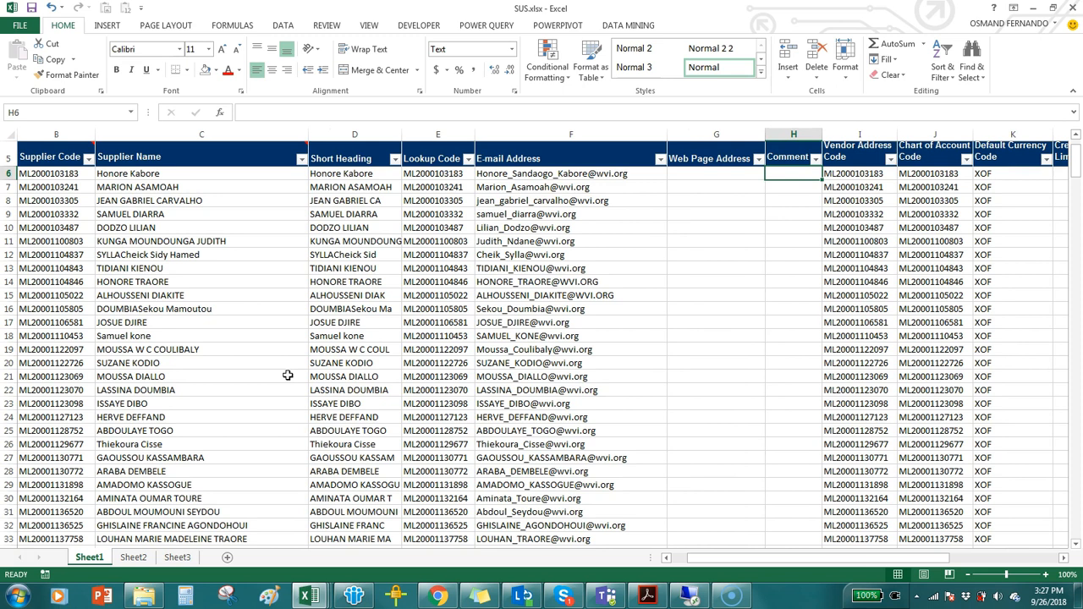
# Compare the first supplier's Vendor Address Code with its Chart of Account Code.
pyautogui.press('Right')
pyautogui.press('Right')
pyautogui.press('Left')
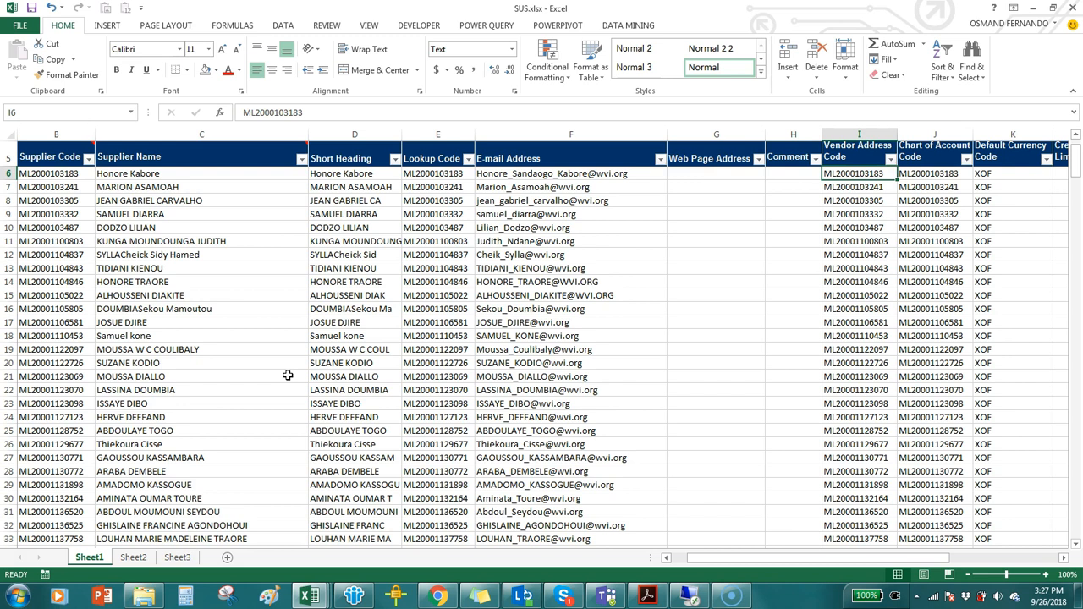
pyautogui.press('Right')
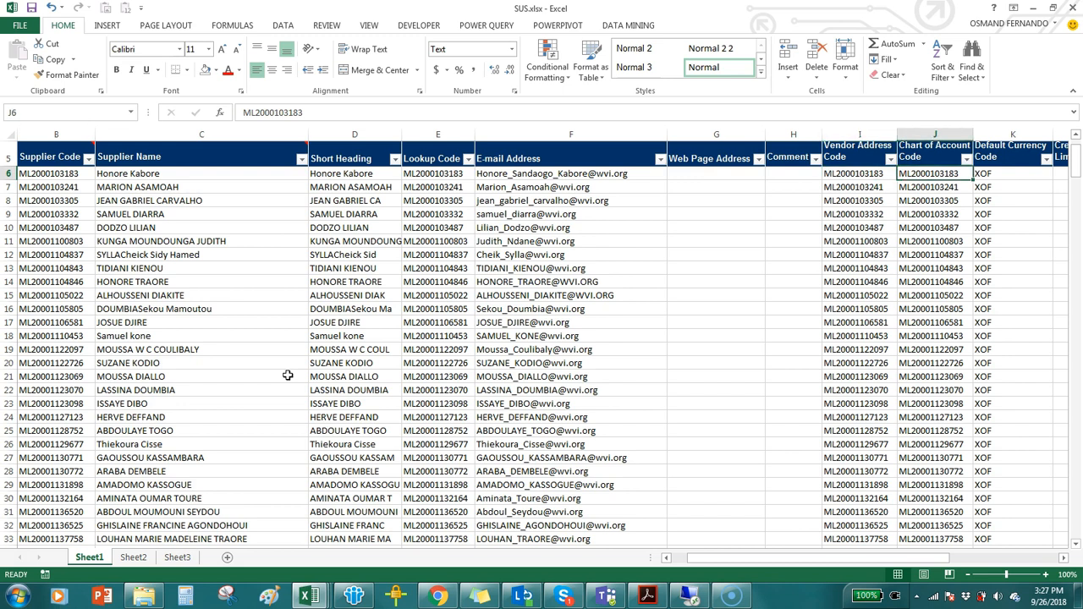
pyautogui.press('Left')
pyautogui.press('Up')
pyautogui.press('Down')
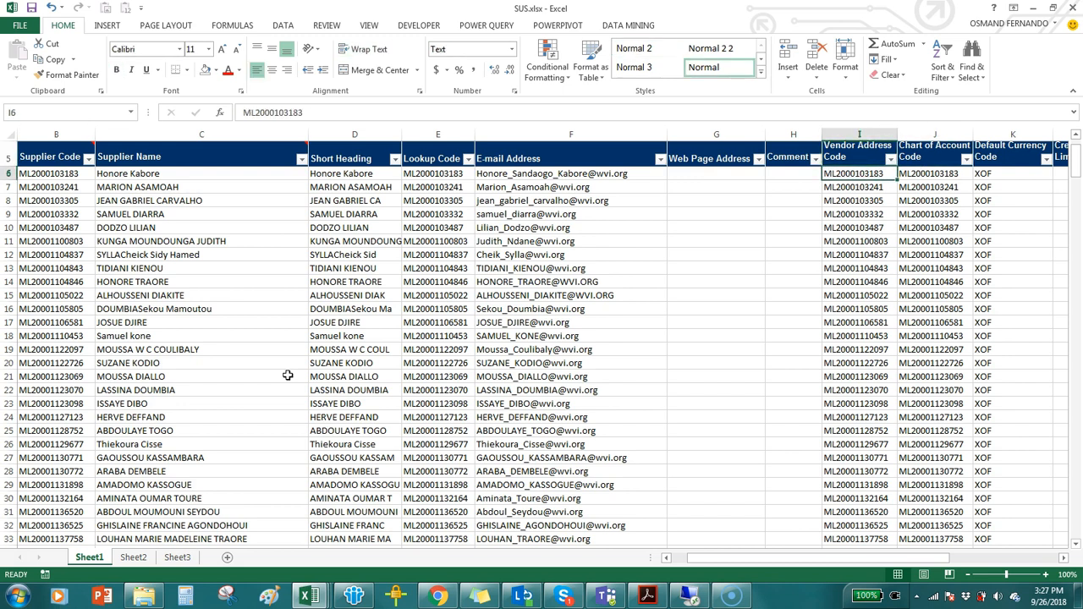
pyautogui.press('Right')
pyautogui.press('Left')
pyautogui.press('Right')
pyautogui.press('Left')
pyautogui.press('Right')
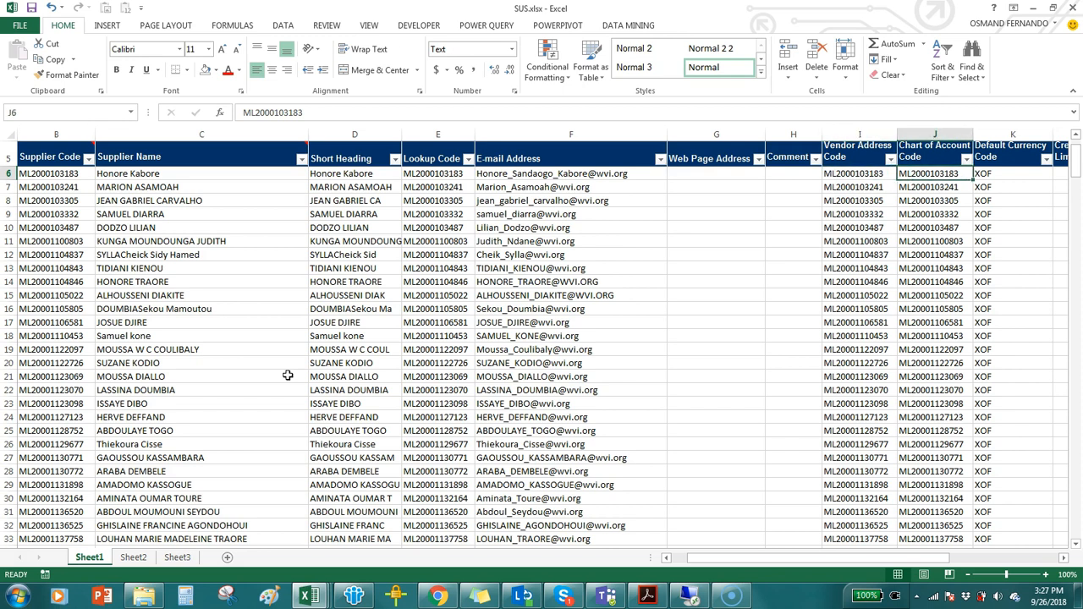
pyautogui.press('Left')
# Review the first supplier's entries from Chart of Account Code and Default Currency Code across to Status, ending on Payment Method.
pyautogui.press('Right')
pyautogui.press('Right')
pyautogui.press('Right')
pyautogui.press('Right')
pyautogui.press('Right')
pyautogui.press('Right')
pyautogui.press('Right')
pyautogui.press('Left')
pyautogui.press('Left')
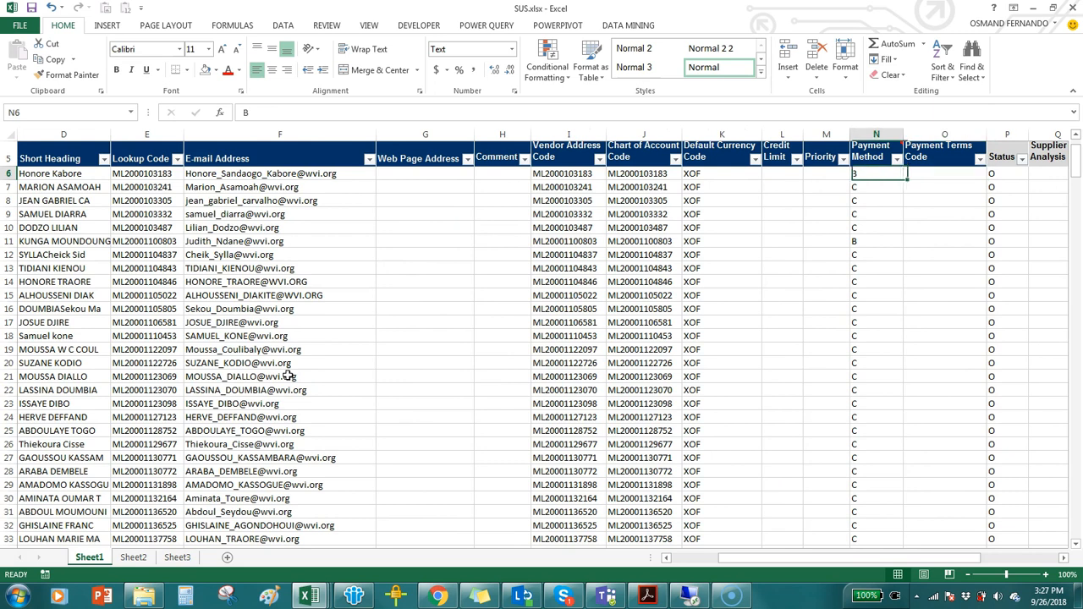
# Check the Payment Method, Priority and Credit Limit headers alongside the first supplier's entries.
pyautogui.press('Left')
pyautogui.press('Right')
pyautogui.press('Up')
pyautogui.press('Down')
pyautogui.press('Left')
pyautogui.press('Up')
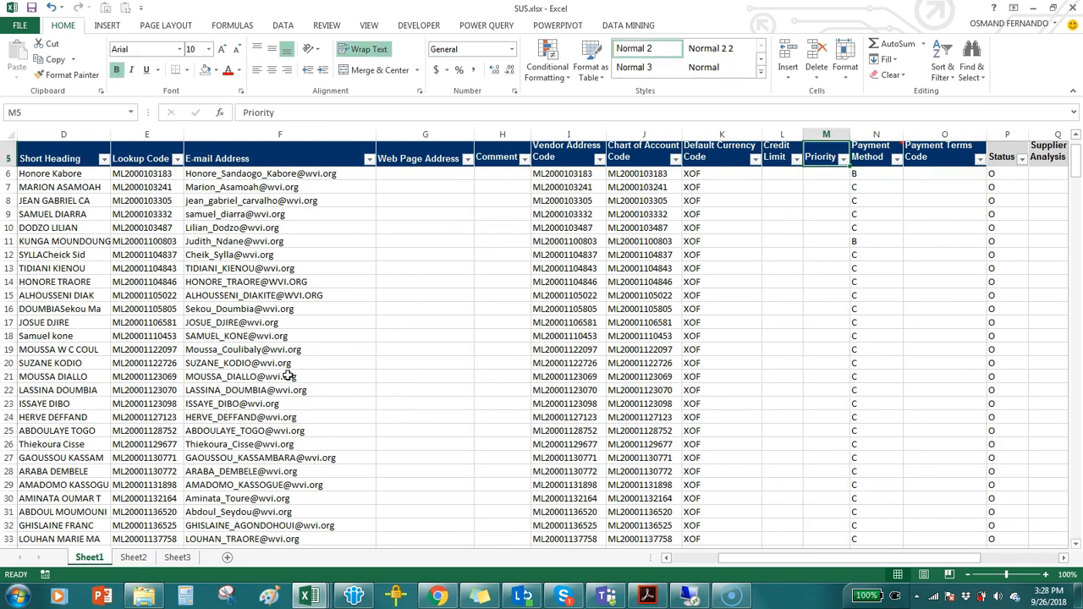
pyautogui.press('Left')
pyautogui.press('Right')
pyautogui.press('Down')
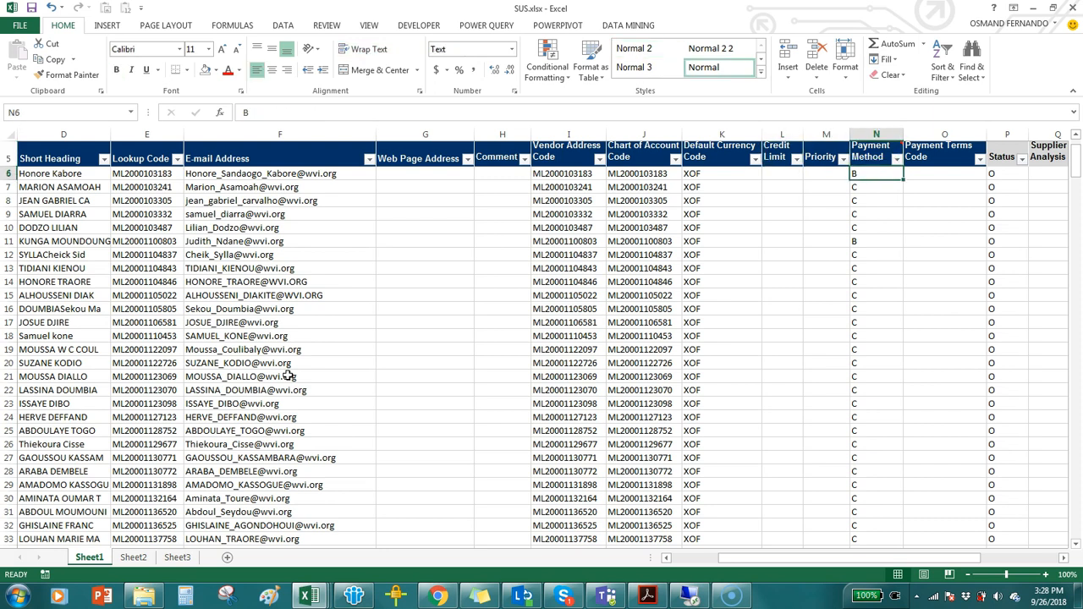
# Recheck the first supplier's Priority and Payment Method cells against their column headers.
pyautogui.press('Left')
pyautogui.press('Up')
pyautogui.press('Down')
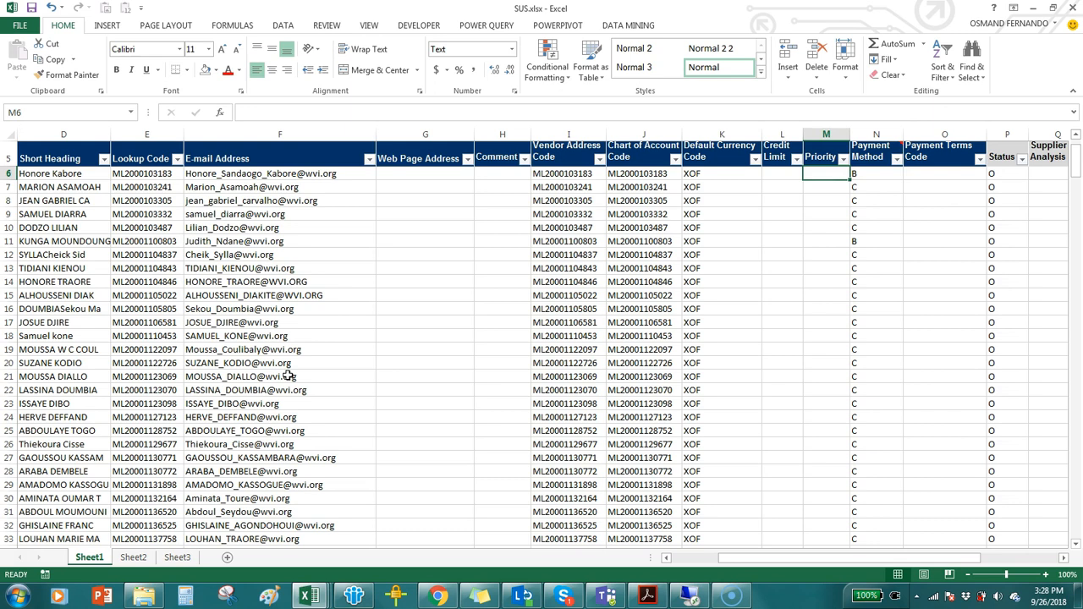
pyautogui.press('Right')
pyautogui.press('Up')
pyautogui.press('Down')
pyautogui.press('Left')
pyautogui.press('Right')
pyautogui.press('Up')
pyautogui.press('Down')
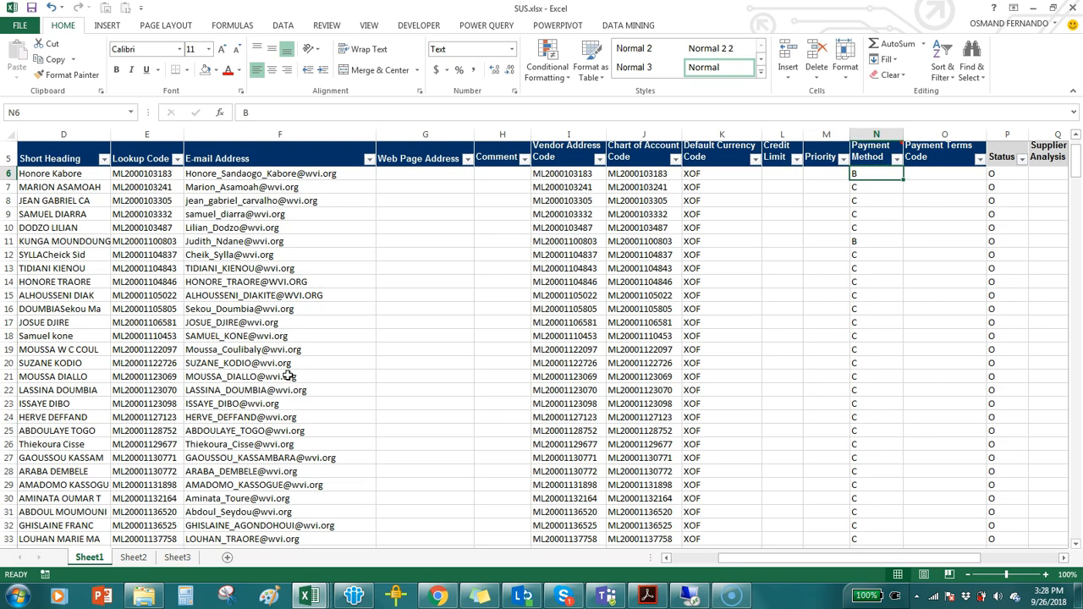
# Check the first supplier's Payment Terms Code and Status entries against their column headers.
pyautogui.press('Right')
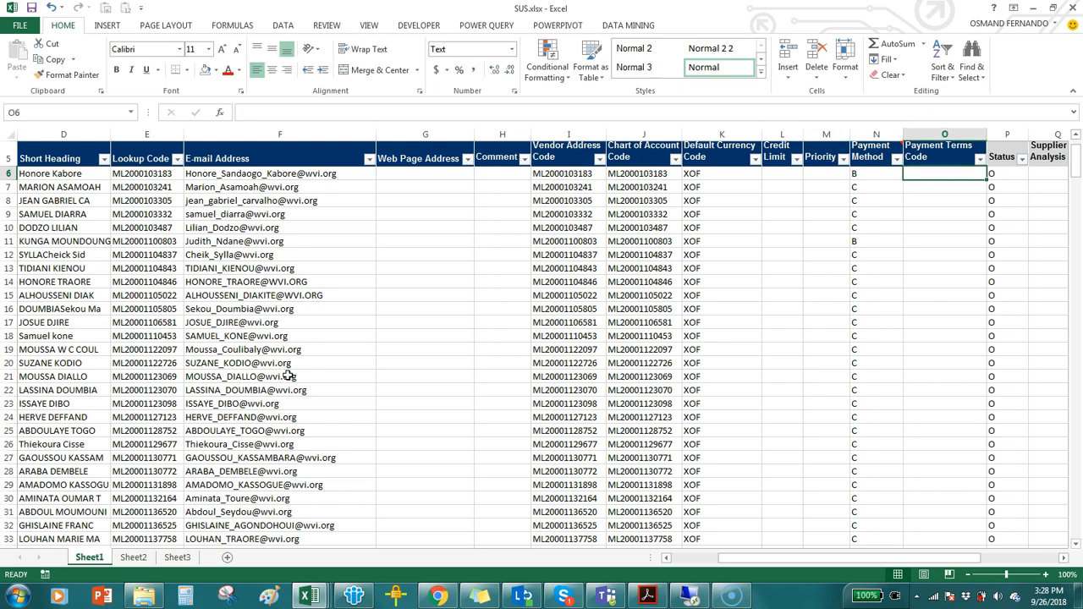
pyautogui.press('Up')
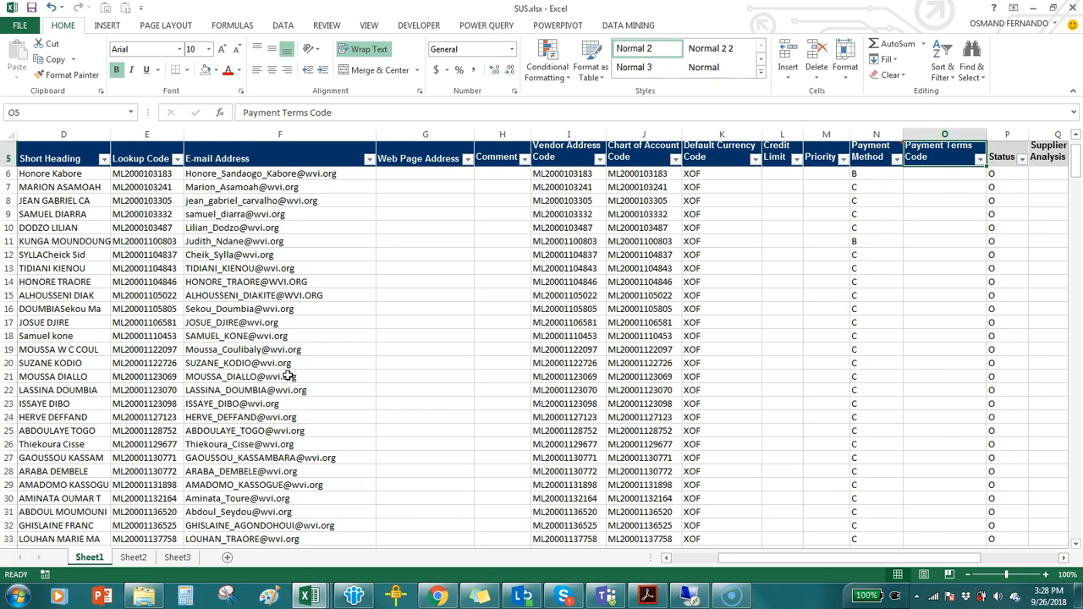
pyautogui.press('Down')
pyautogui.press('Right')
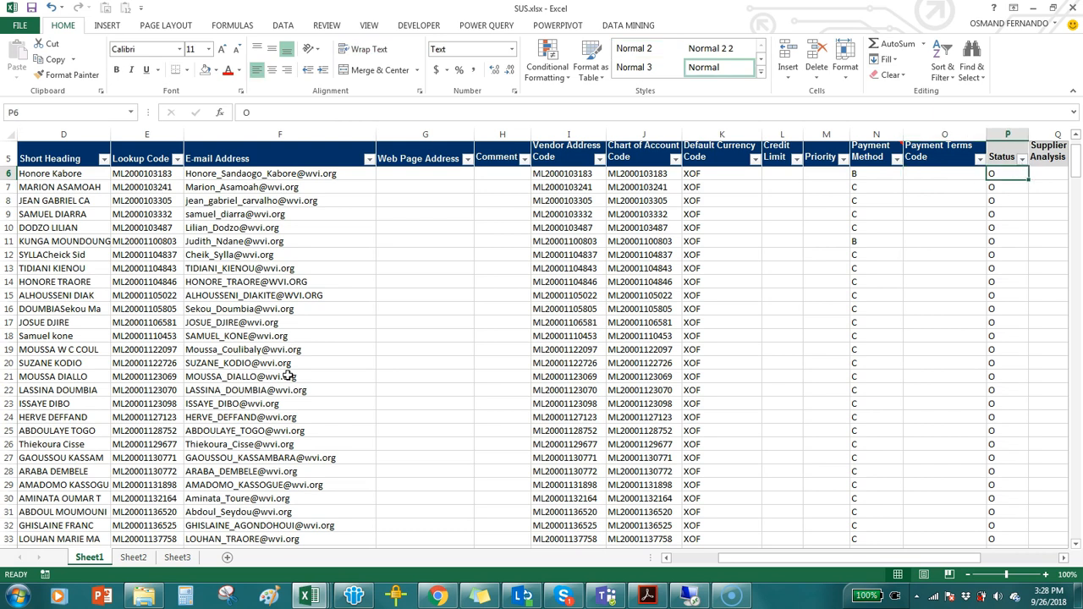
pyautogui.press('Up')
pyautogui.press('Down')
# Review the Supplier Analysis 2 through Supplier Analysis 7 columns for the first supplier.
pyautogui.press('Right')
pyautogui.press('Right')
pyautogui.press('Right')
pyautogui.press('Right')
pyautogui.press('Right')
pyautogui.press('Right')
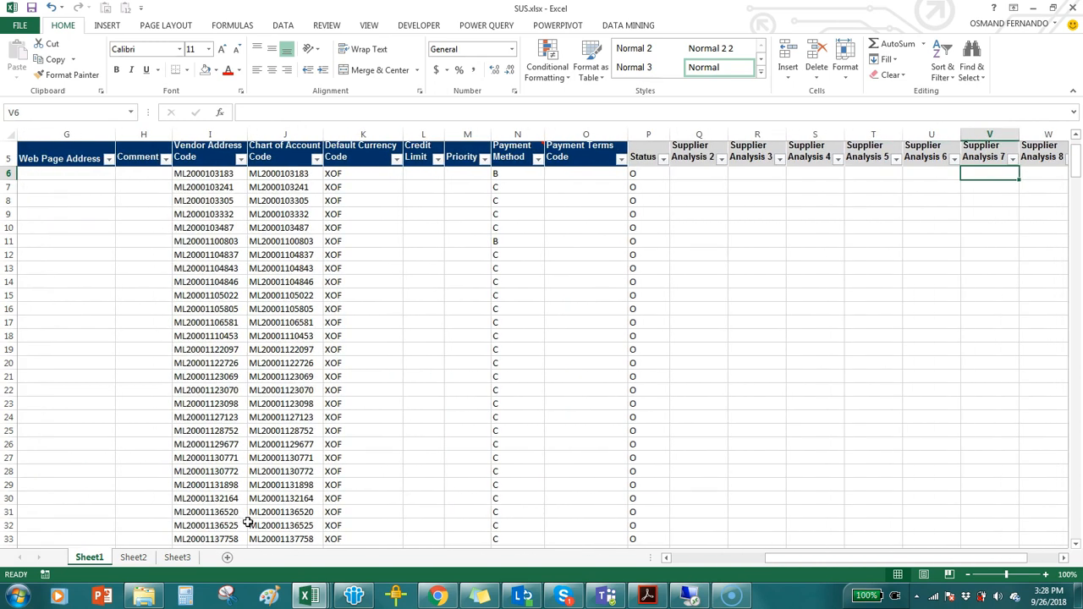
# Switch to the BNK.xlsm workbook and check the Sun 6 BU entry in cell B4 of the Bank sheet.
pyautogui.moveTo(310, 596)
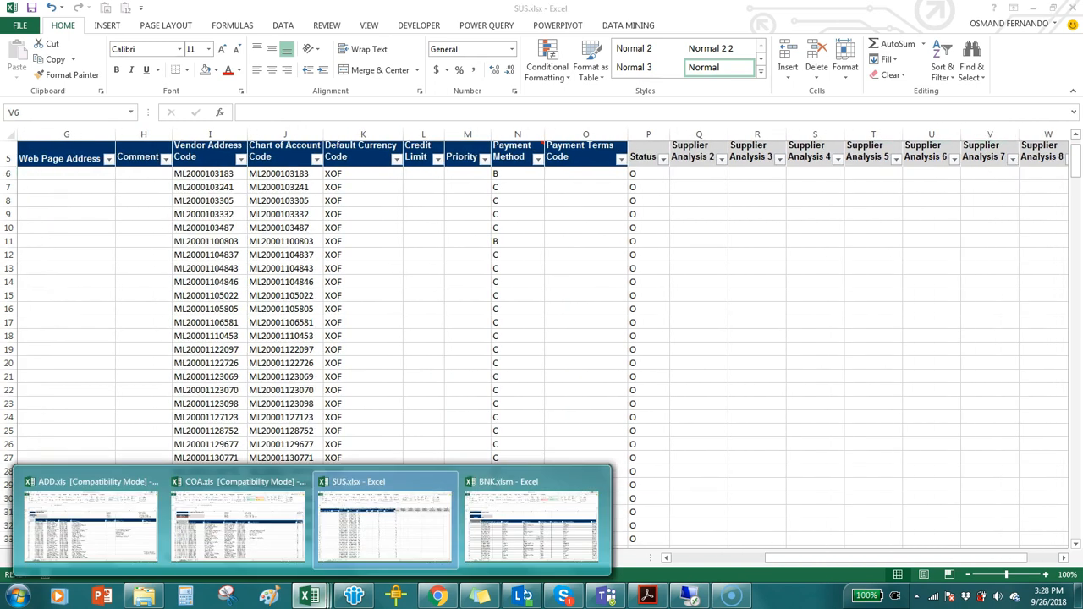
pyautogui.click(499, 521)
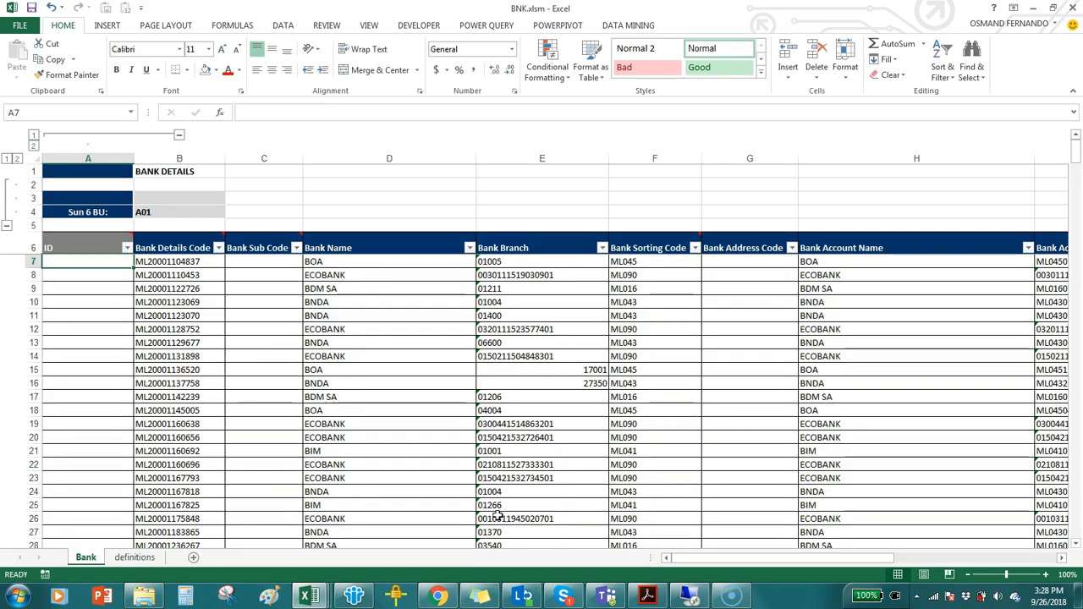
pyautogui.press('Up')
pyautogui.press('Right')
pyautogui.press('Up')
pyautogui.press('Up')
pyautogui.press('Left')
pyautogui.press('Right')
pyautogui.press('Down')
pyautogui.press('Down')
pyautogui.press('Down')
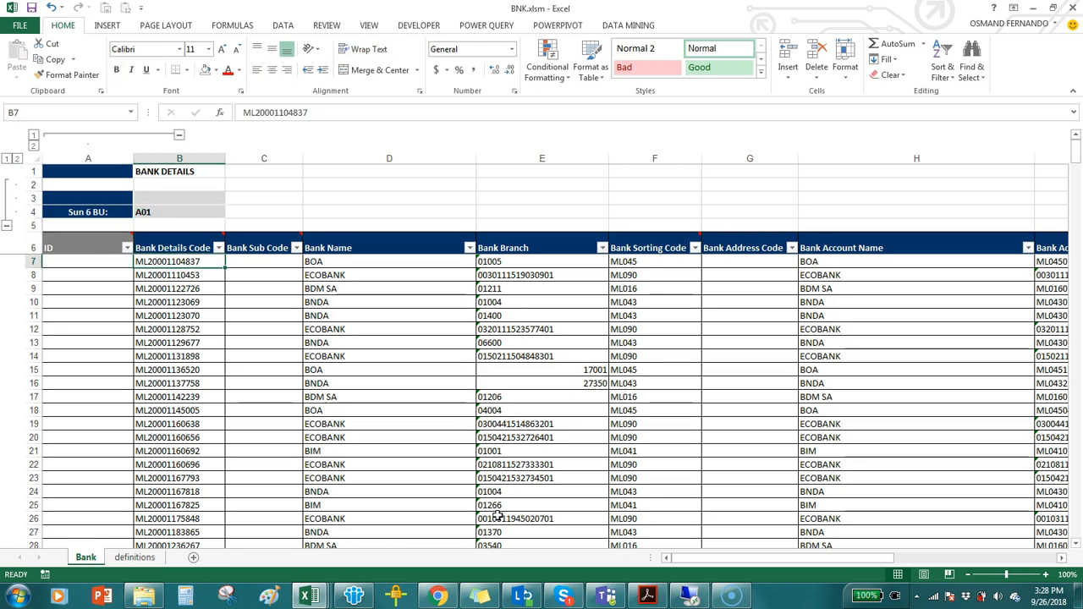
# Review the Bank Details Code, Bank Sub Code and Bank Name columns for the first bank record.
pyautogui.press('Up')
pyautogui.press('Right')
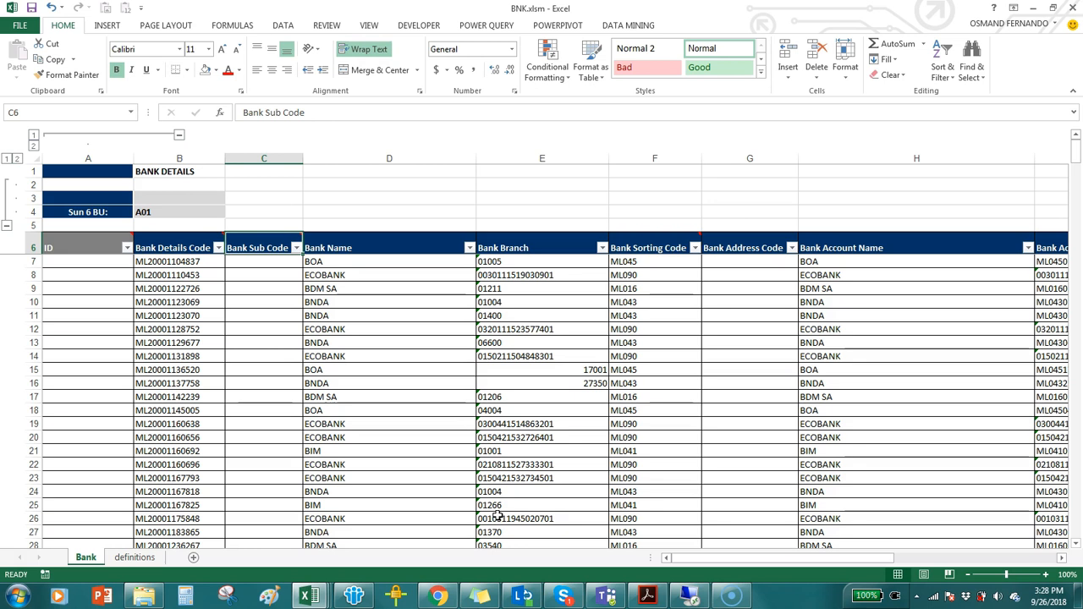
pyautogui.press('Down')
pyautogui.press('Left')
pyautogui.press('Up')
pyautogui.press('Down')
pyautogui.press('Right')
pyautogui.press('Right')
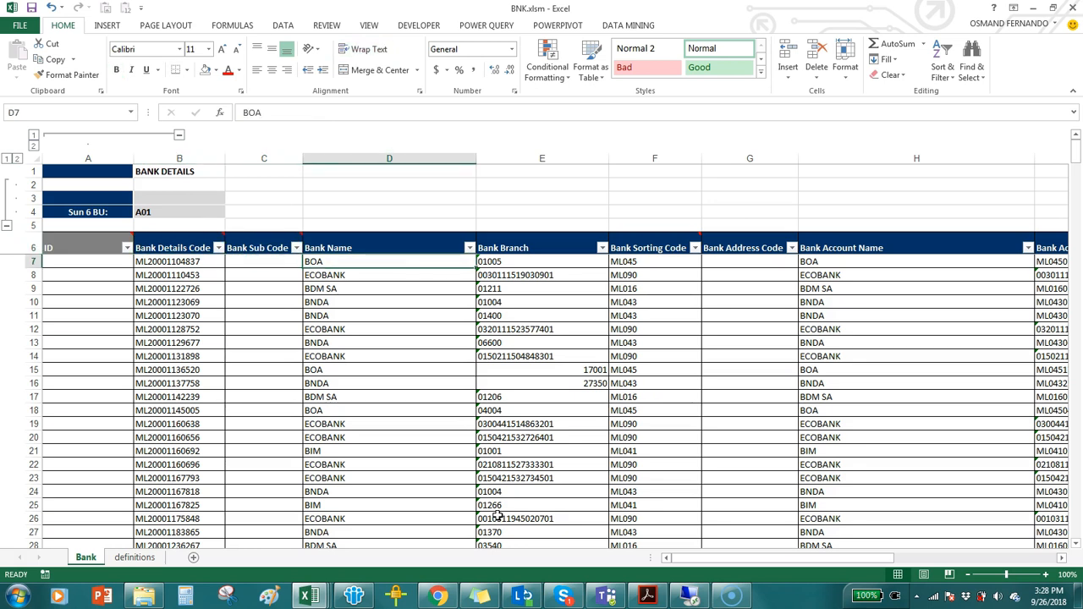
# Review the first bank record's entries from Bank Branch through Bank Account Number.
pyautogui.press('Right')
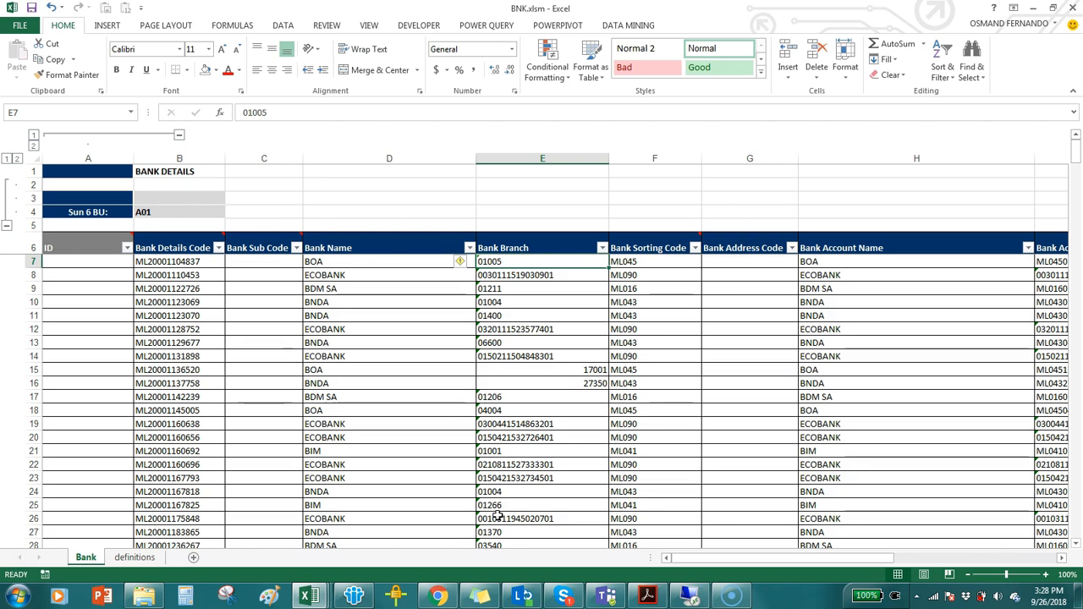
pyautogui.press('Right')
pyautogui.press('Right')
pyautogui.press('Right')
pyautogui.press('Right')
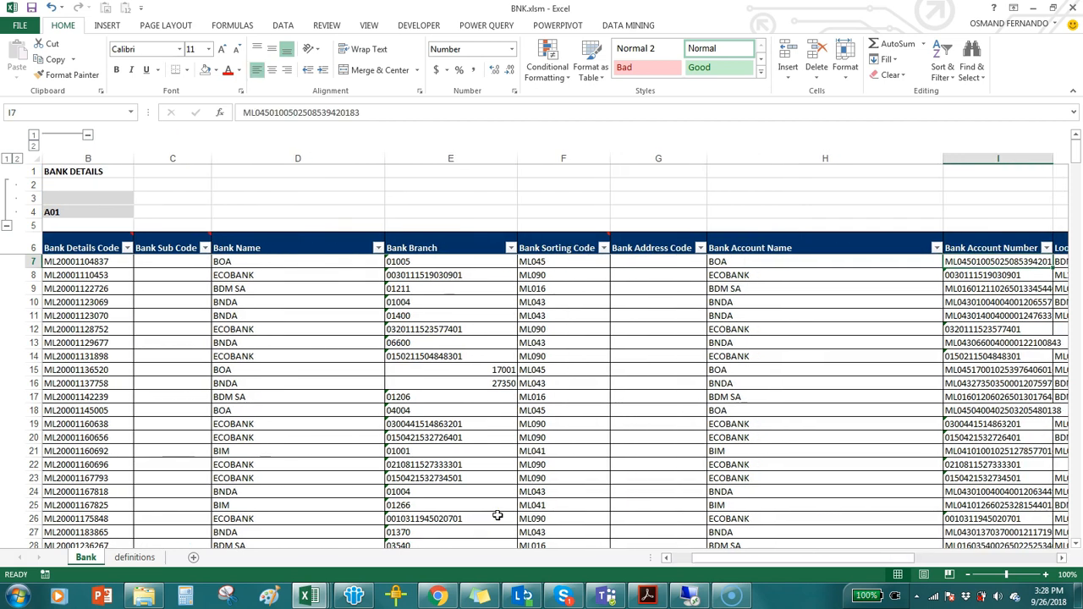
# Check the first record's Bank Account Number and Bank Account Name against their column headers.
pyautogui.press('Up')
pyautogui.press('Down')
pyautogui.press('Left')
pyautogui.press('Up')
pyautogui.press('Down')
# Review the first bank record's Lookup Code, Comments and Supplier Code entries.
pyautogui.press('Right')
pyautogui.press('Right')
pyautogui.press('Right')
pyautogui.press('Right')
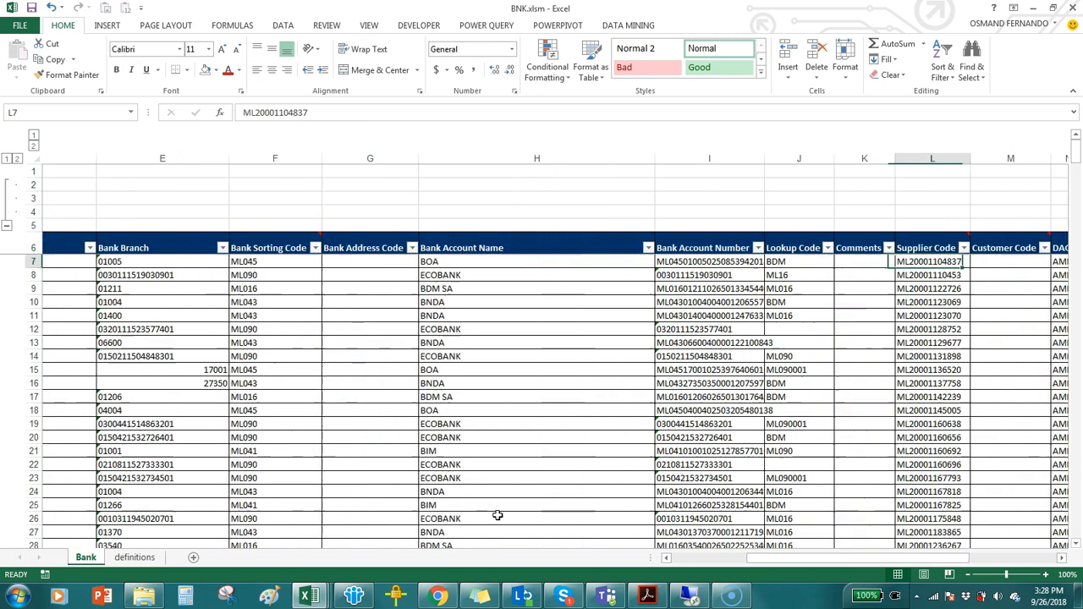
pyautogui.press('Left')
pyautogui.press('Right')
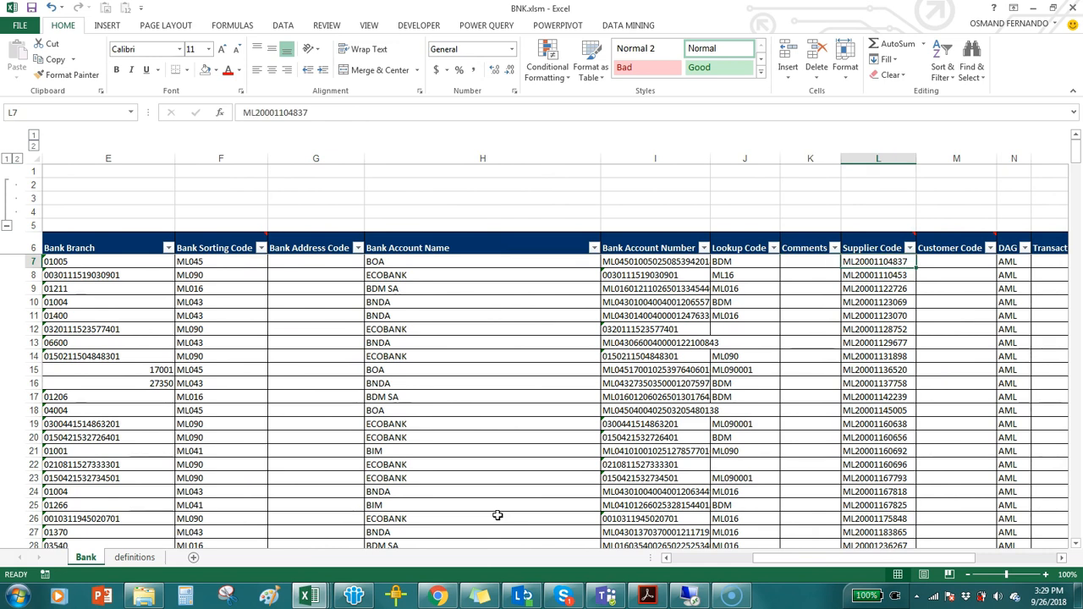
pyautogui.press('Up')
pyautogui.press('Down')
# Review the Customer Code, DAG, Transaction Limit and Transaction Reference columns for the first bank record.
pyautogui.press('Right')
pyautogui.press('Right')
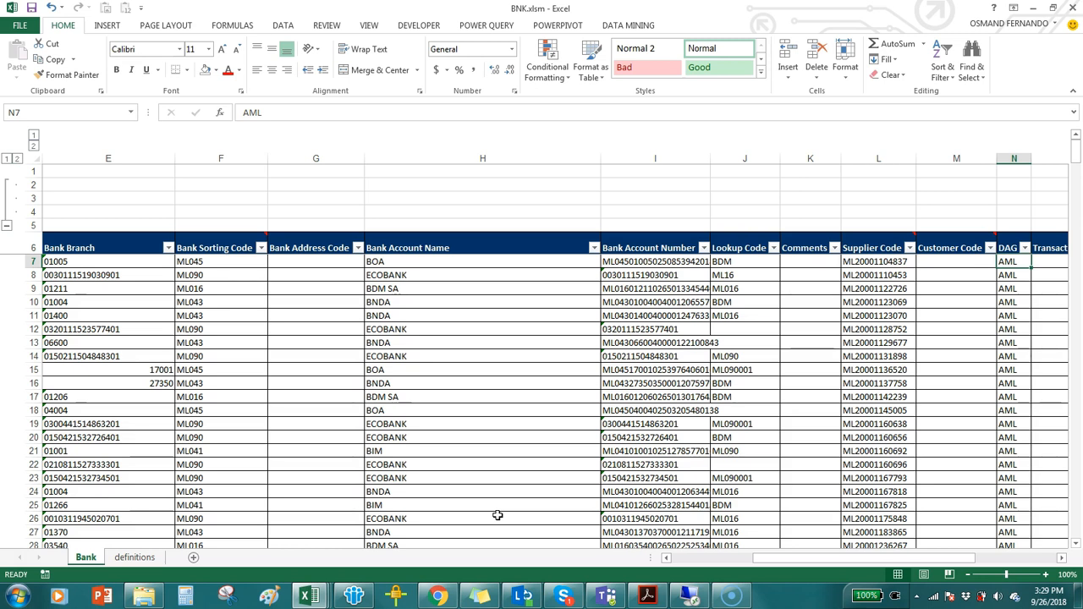
pyautogui.press('Down')
pyautogui.press('Up')
pyautogui.press('Right')
pyautogui.press('Right')
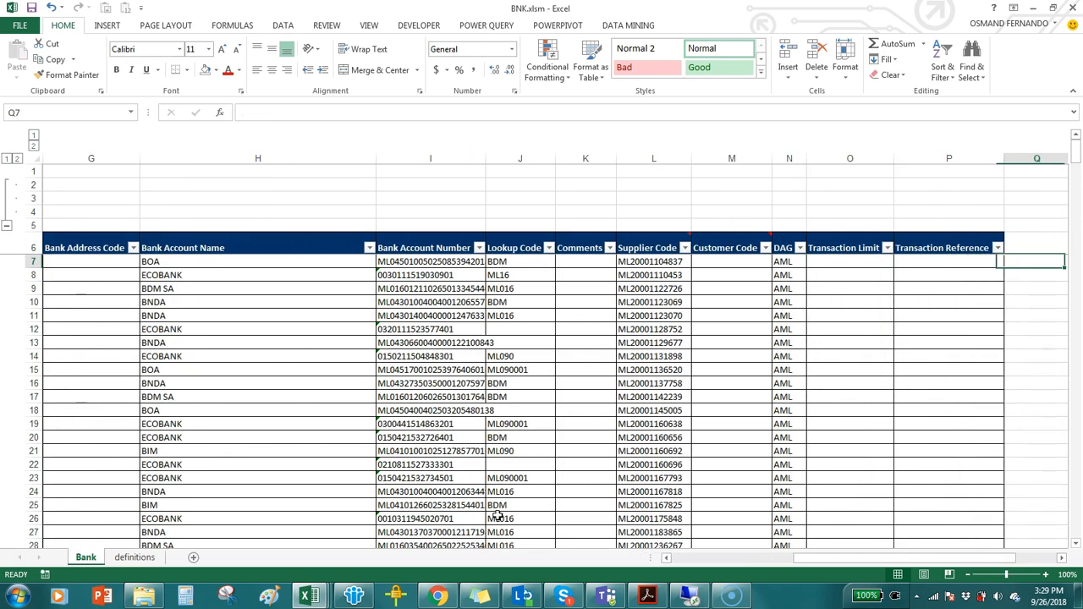
# Return along row 7 to the first record's Bank Details Code.
pyautogui.press('Left')
pyautogui.press('Left')
pyautogui.press('Left')
pyautogui.press('Left')
pyautogui.press('Left')
pyautogui.press('Left')
pyautogui.press('Left')
pyautogui.press('Left')
pyautogui.press('Left')
pyautogui.press('Left')
pyautogui.press('Left')
pyautogui.press('Left')
pyautogui.press('Left')
pyautogui.press('Left')
pyautogui.press('Left')
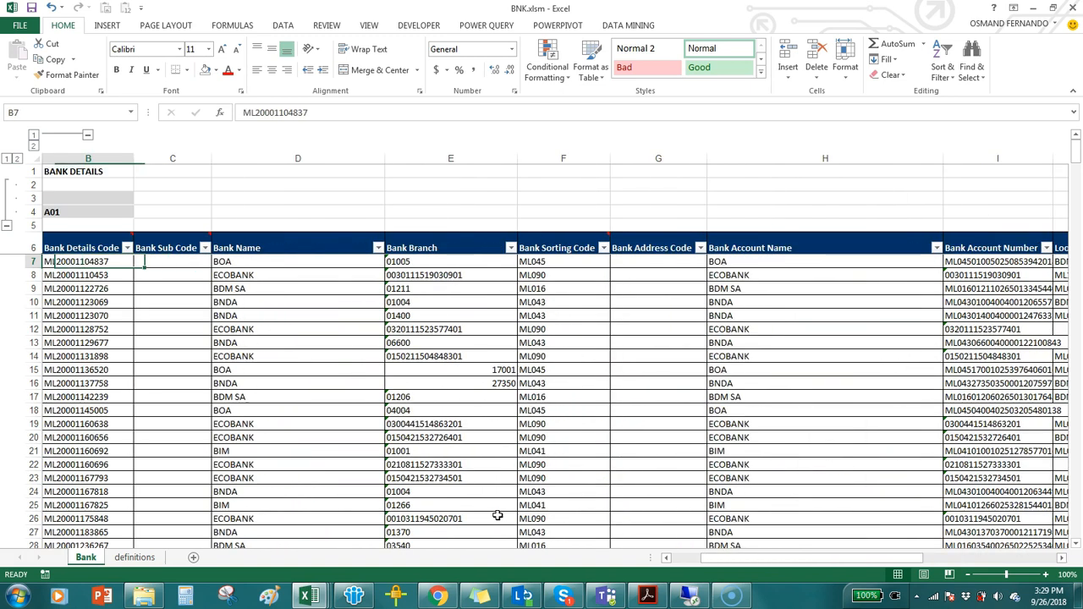
# Check the Bank Sub Code column header next to the first record's Bank Details Code.
pyautogui.press('Right')
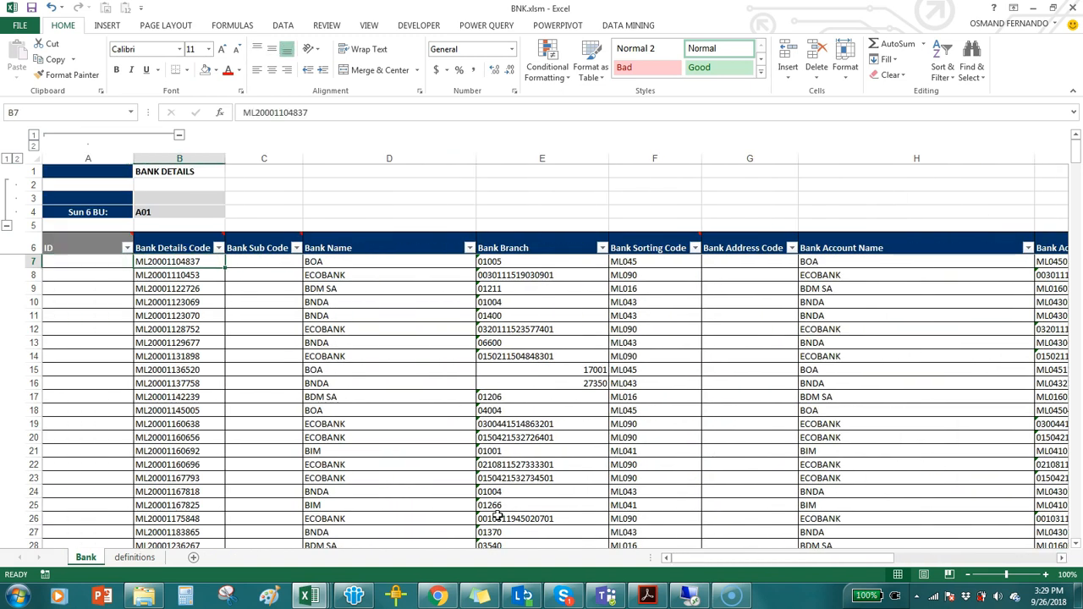
pyautogui.press('Right')
pyautogui.press('Up')
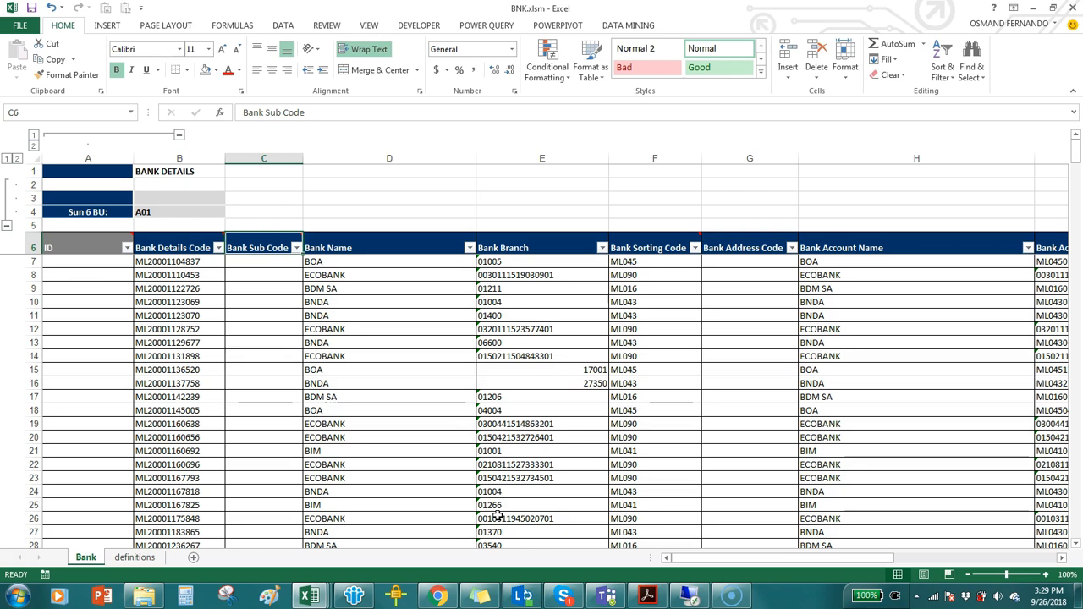
# Switch to the ADD workbook and go up to the Vendor Name column header in row 6.
pyautogui.click(306, 597)
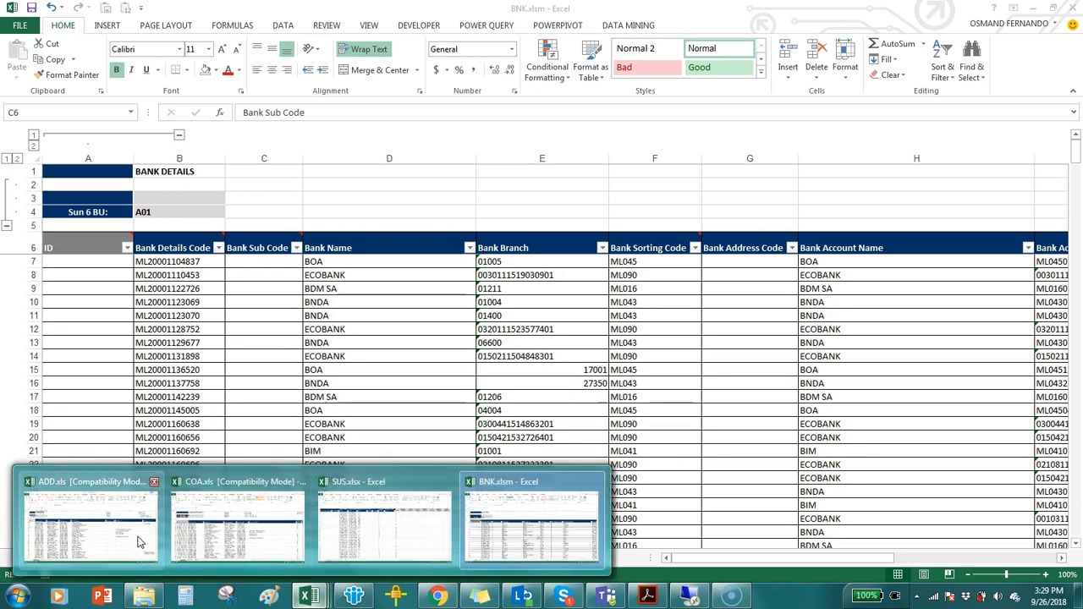
pyautogui.click(233, 512)
pyautogui.click(620, 325)
pyautogui.press('Up')
pyautogui.press('Up')
pyautogui.press('Up')
pyautogui.press('Up')
pyautogui.press('Up')
pyautogui.press('Up')
pyautogui.press('Up')
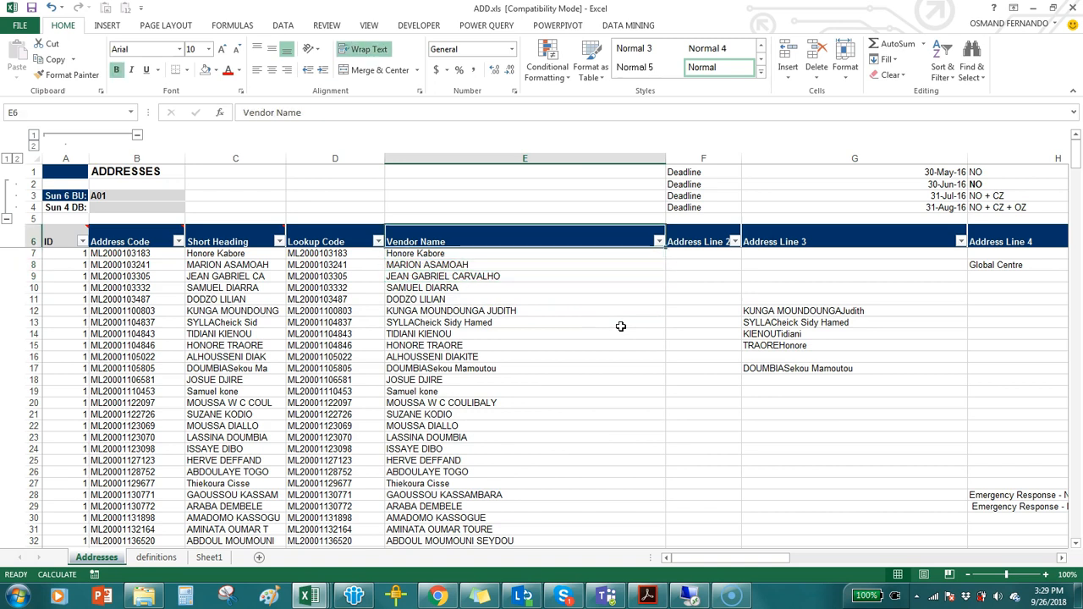
# Review the address column headers along row 6 from Vendor Name through Town/City to DAG.
pyautogui.press('Right')
pyautogui.press('Right')
pyautogui.press('Right')
pyautogui.press('Right')
pyautogui.press('Right')
pyautogui.press('Right')
pyautogui.press('Right')
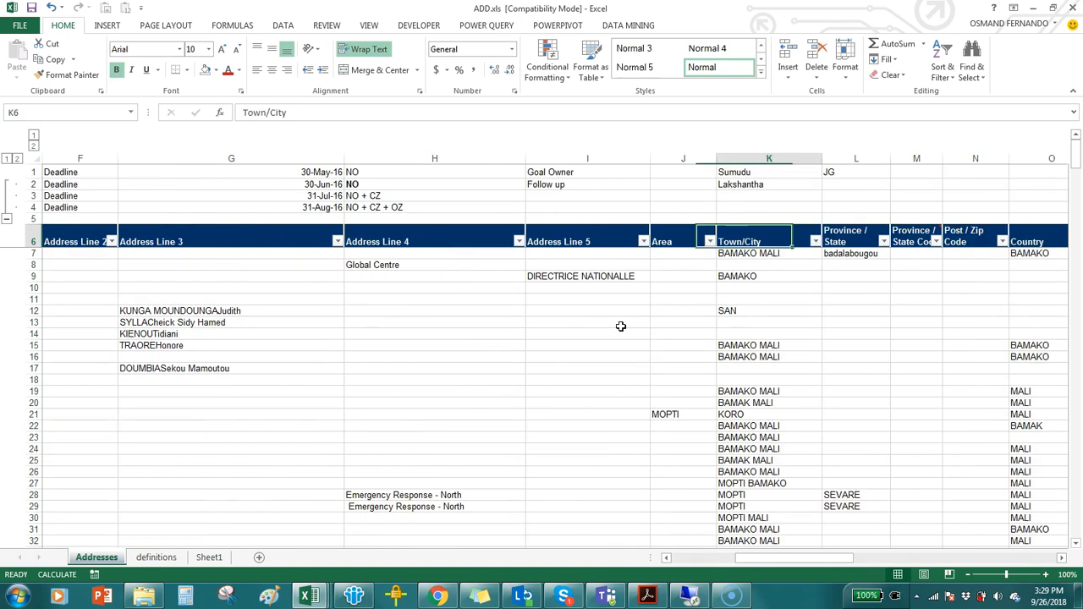
pyautogui.press('Right')
pyautogui.press('Right')
pyautogui.press('Right')
pyautogui.press('Right')
pyautogui.press('Right')
pyautogui.press('Right')
pyautogui.press('Right')
pyautogui.press('Right')
pyautogui.press('Right')
pyautogui.press('Right')
pyautogui.press('Right')
pyautogui.press('Right')
pyautogui.press('Right')
pyautogui.press('Right')
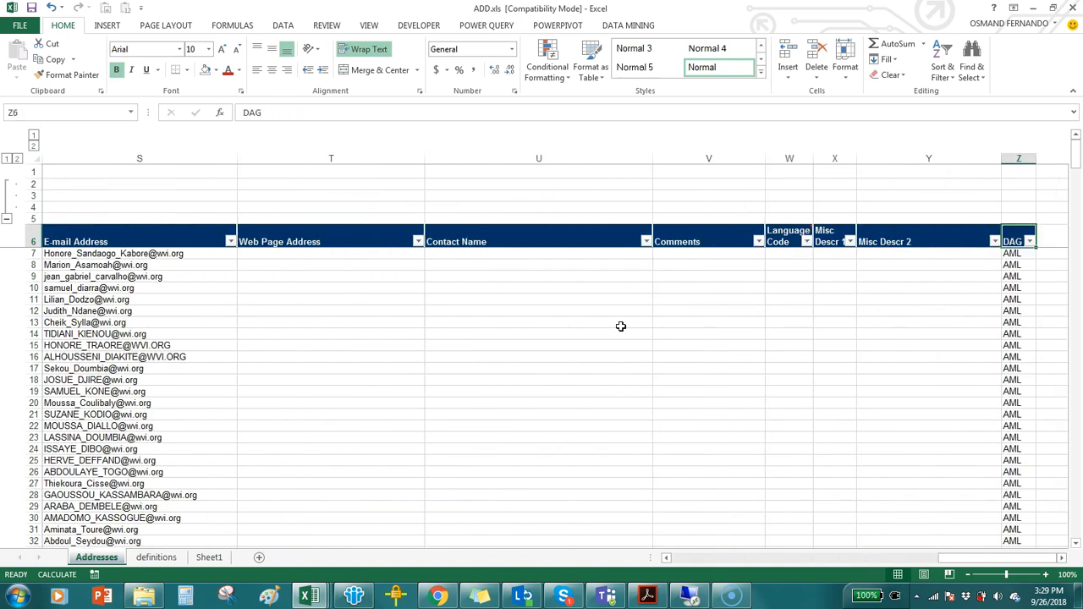
# Review the DAG entries of the first few address records.
pyautogui.press('Down')
pyautogui.press('Down')
pyautogui.press('Down')
pyautogui.press('Down')
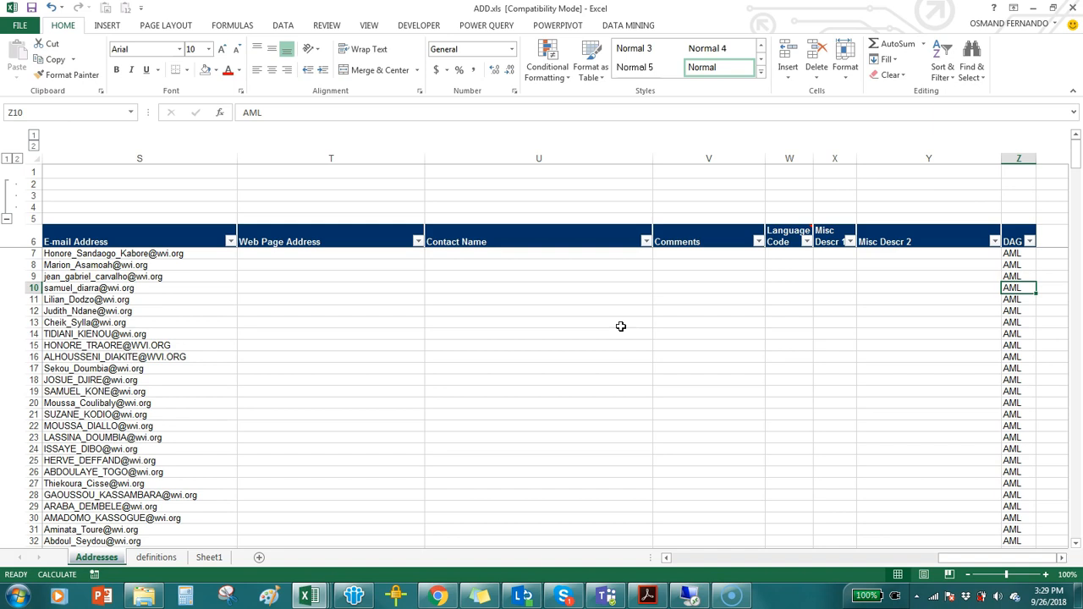
pyautogui.press('Up')
pyautogui.press('Up')
pyautogui.press('Left')
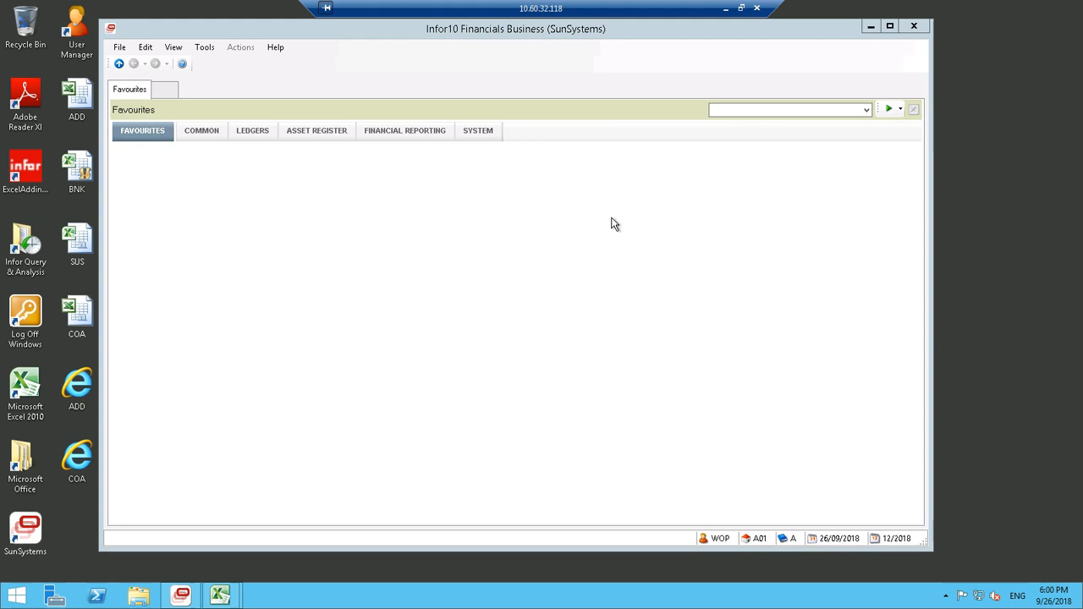
# Minimise SunSystems in the remote session and identify the ADD, COA, SUS and BNK workbooks on its desktop.
pyautogui.click(871, 26)
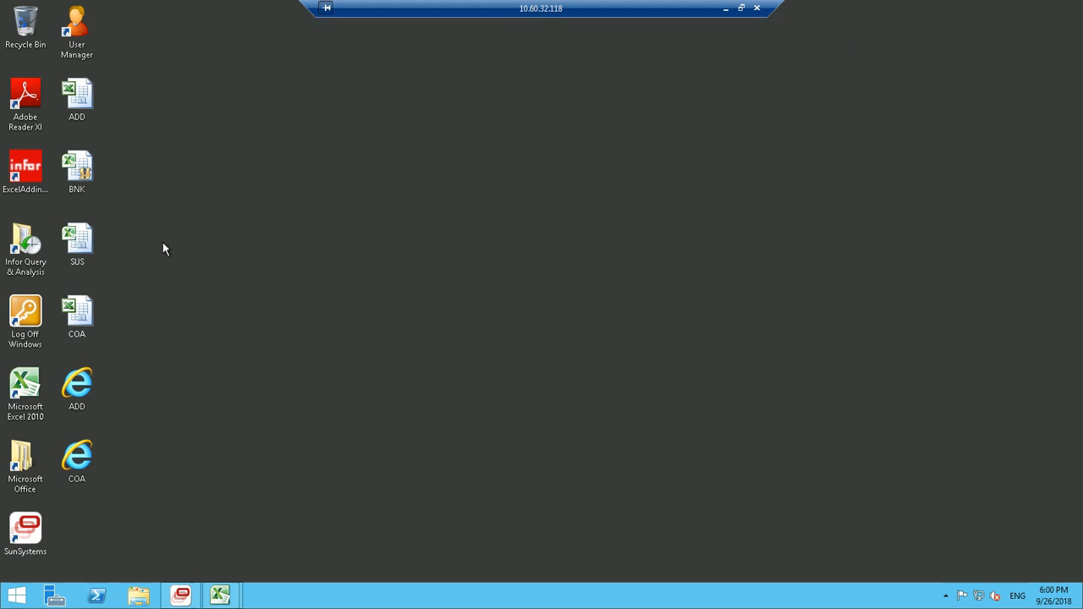
pyautogui.click(74, 103)
pyautogui.click(93, 100)
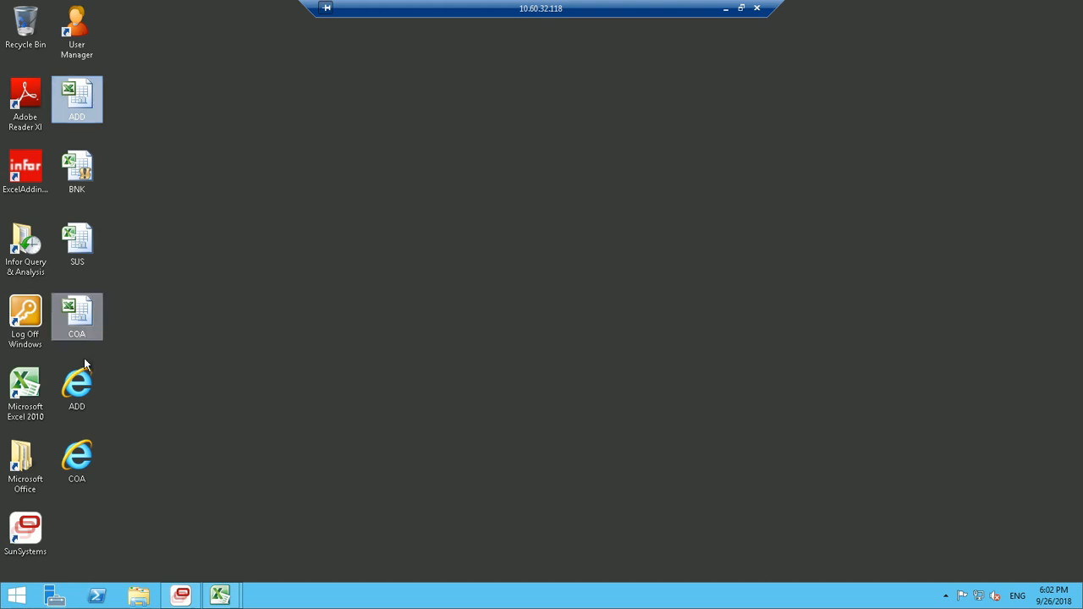
pyautogui.click(71, 311)
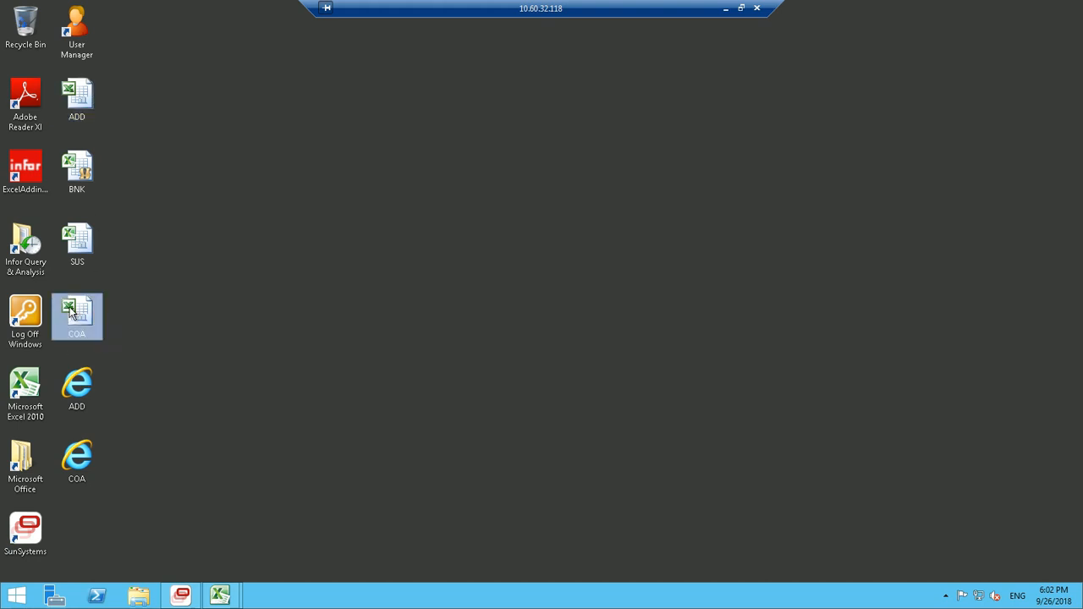
pyautogui.click(77, 245)
pyautogui.click(91, 174)
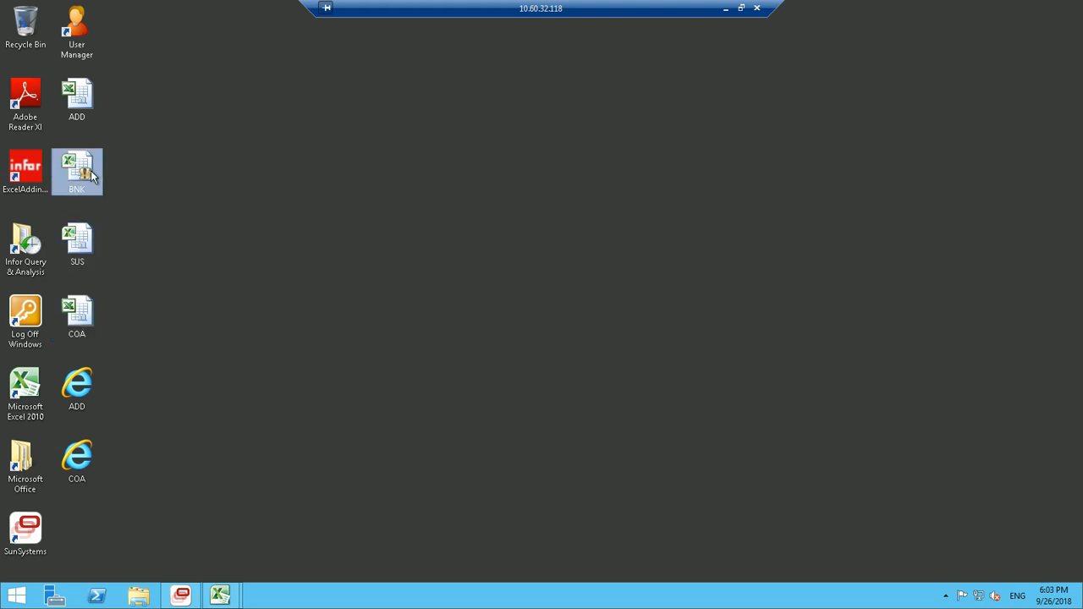
pyautogui.click(93, 107)
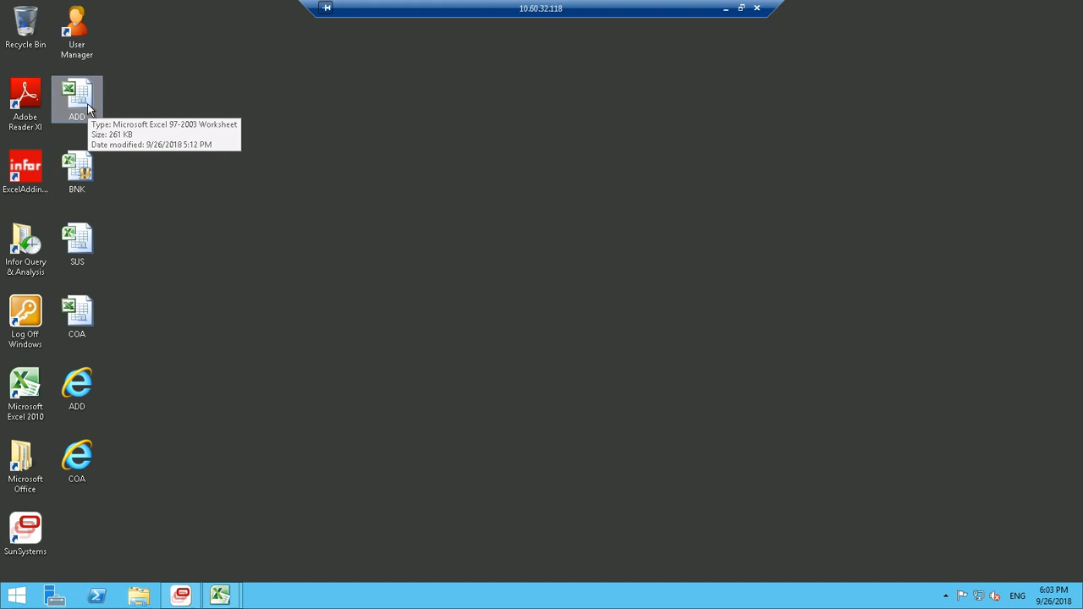
pyautogui.click(91, 315)
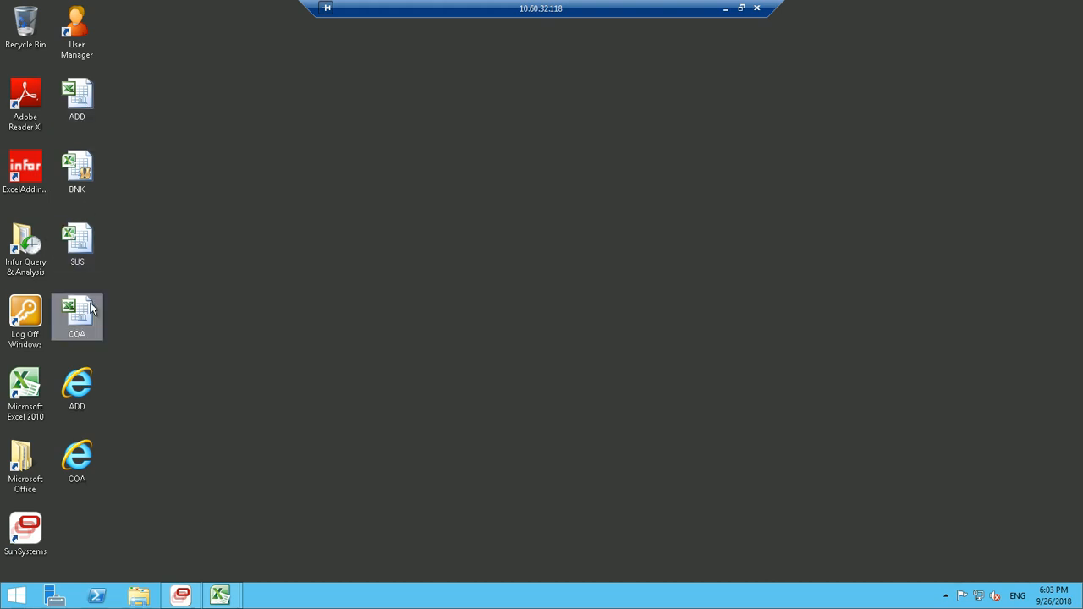
pyautogui.click(94, 254)
pyautogui.click(247, 153)
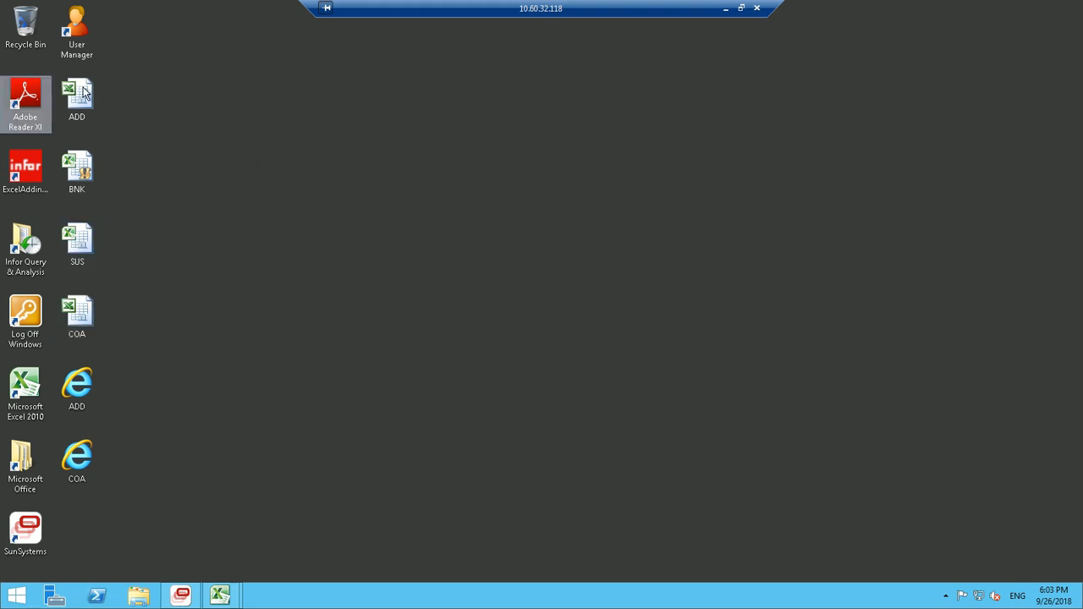
# Open the ADD workbook from the remote desktop and bring up the Infor Q&A Data Send dialog.
pyautogui.click(88, 96)
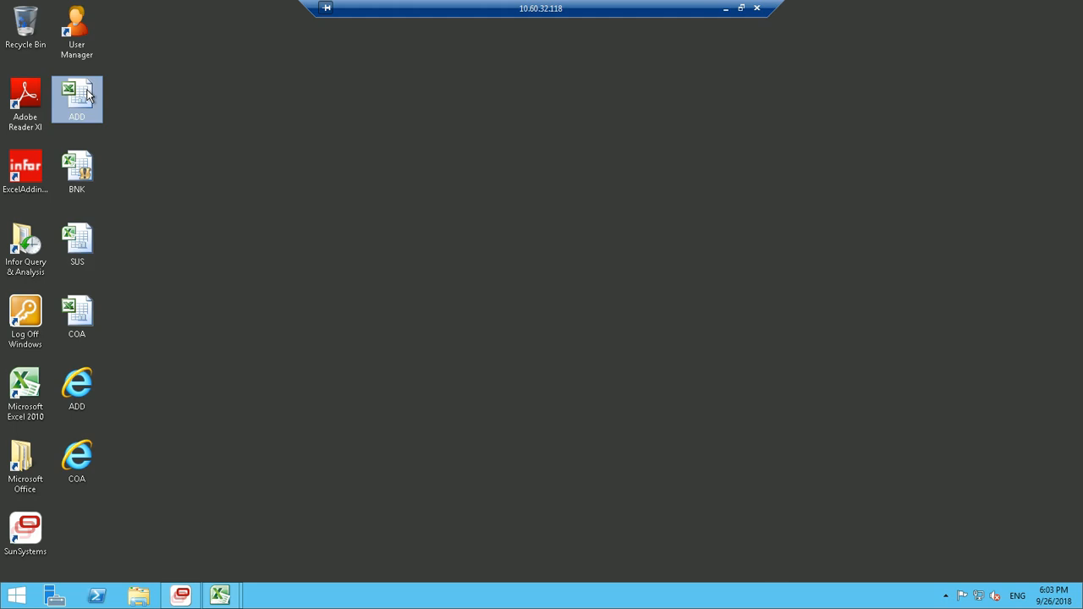
pyautogui.doubleClick(88, 96)
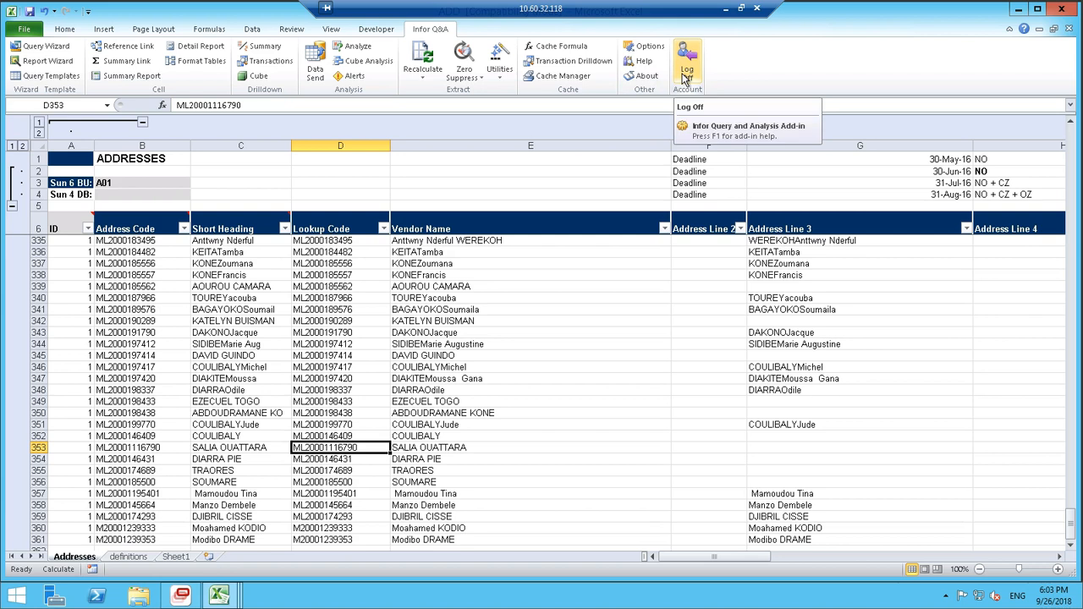
pyautogui.click(314, 68)
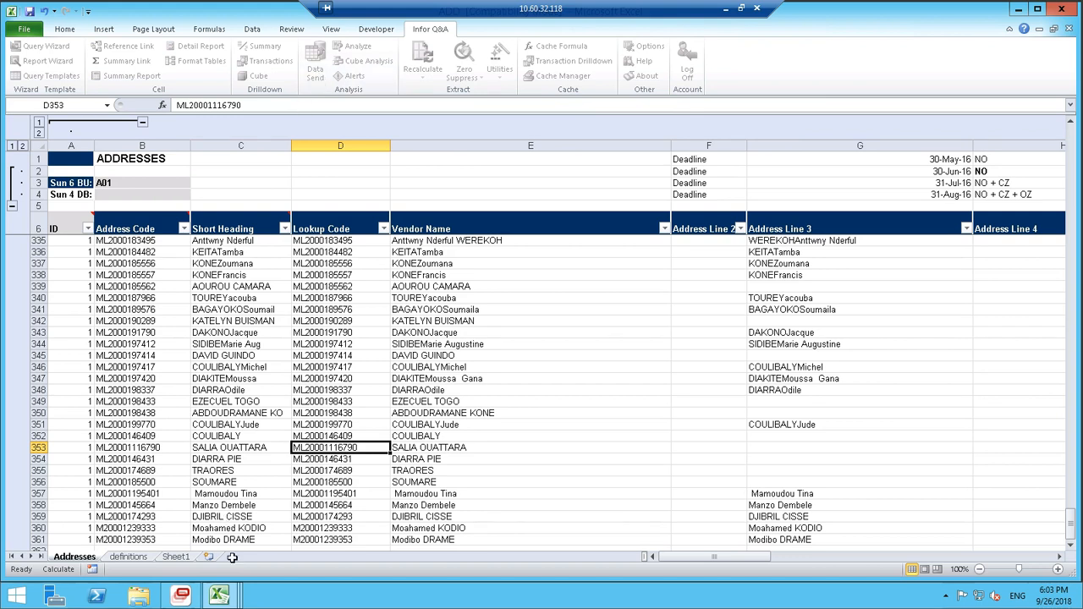
pyautogui.moveTo(220, 597)
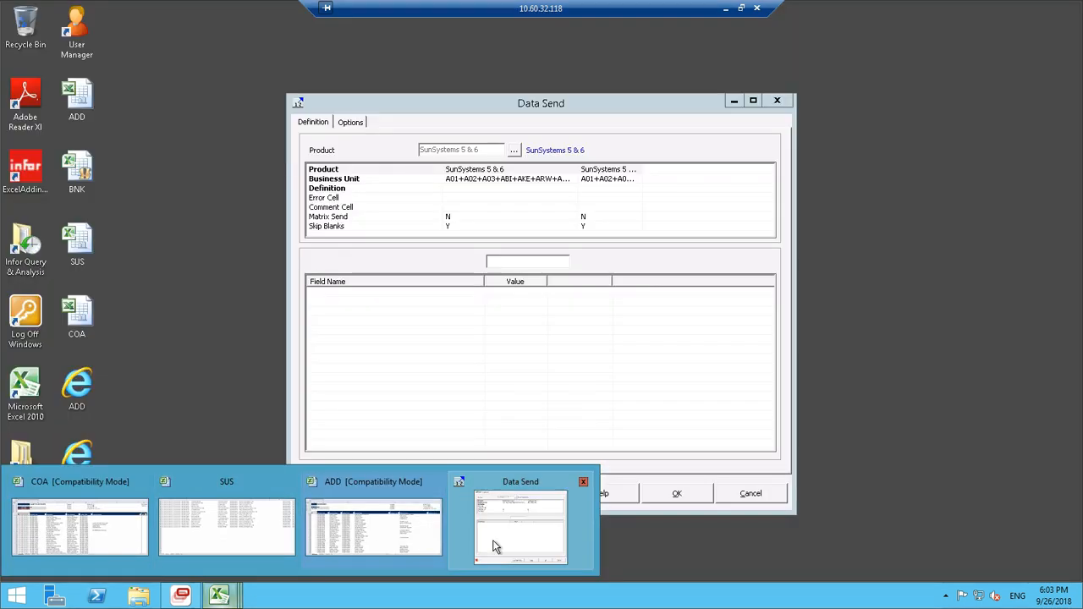
pyautogui.click(496, 547)
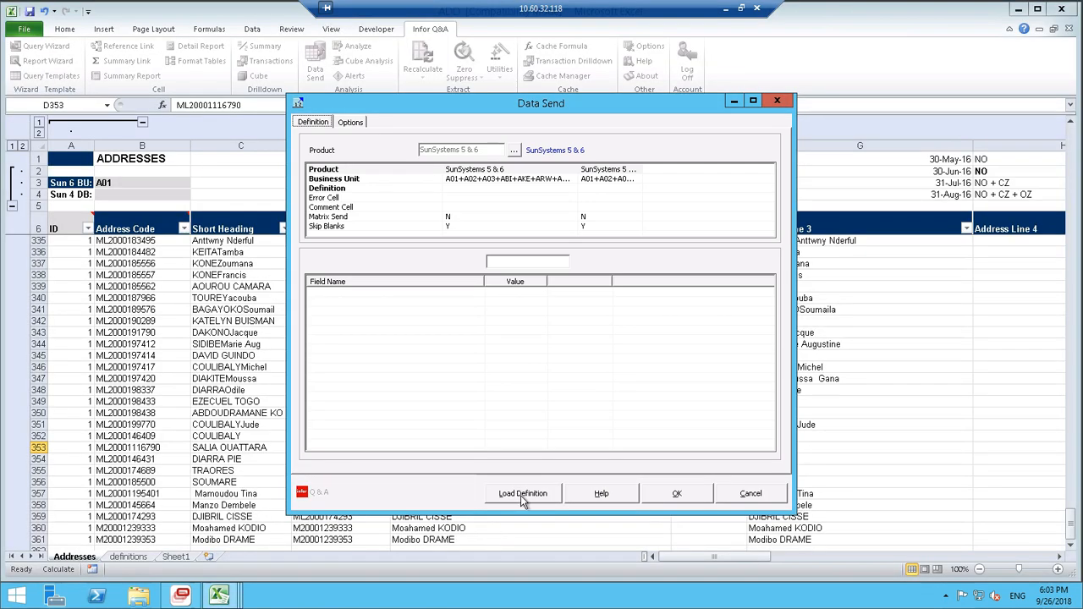
# Load the internal Data Send definition named Addresses.
pyautogui.click(522, 496)
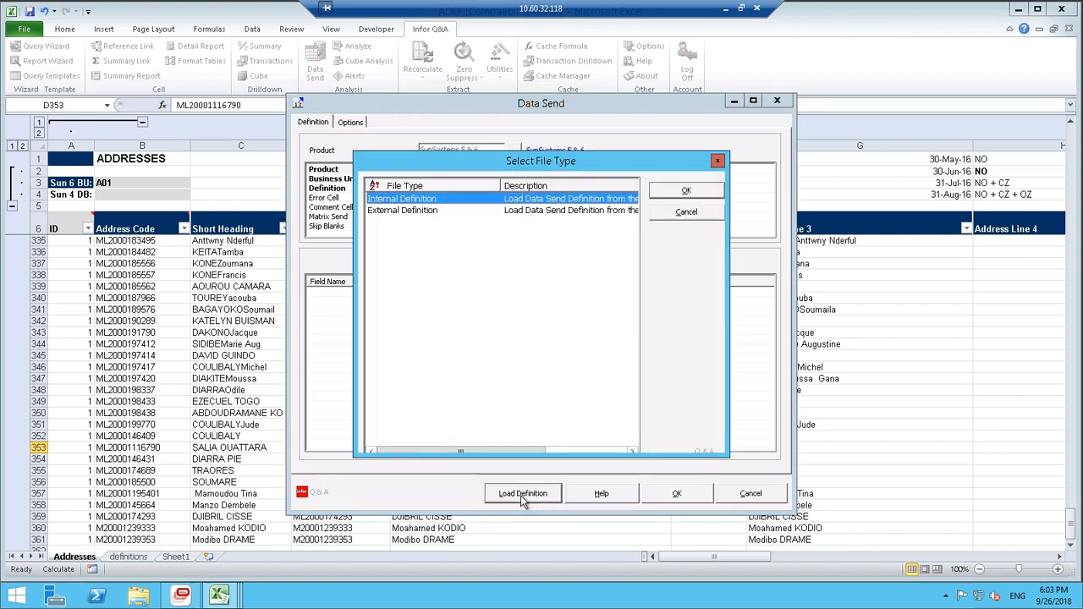
pyautogui.click(684, 205)
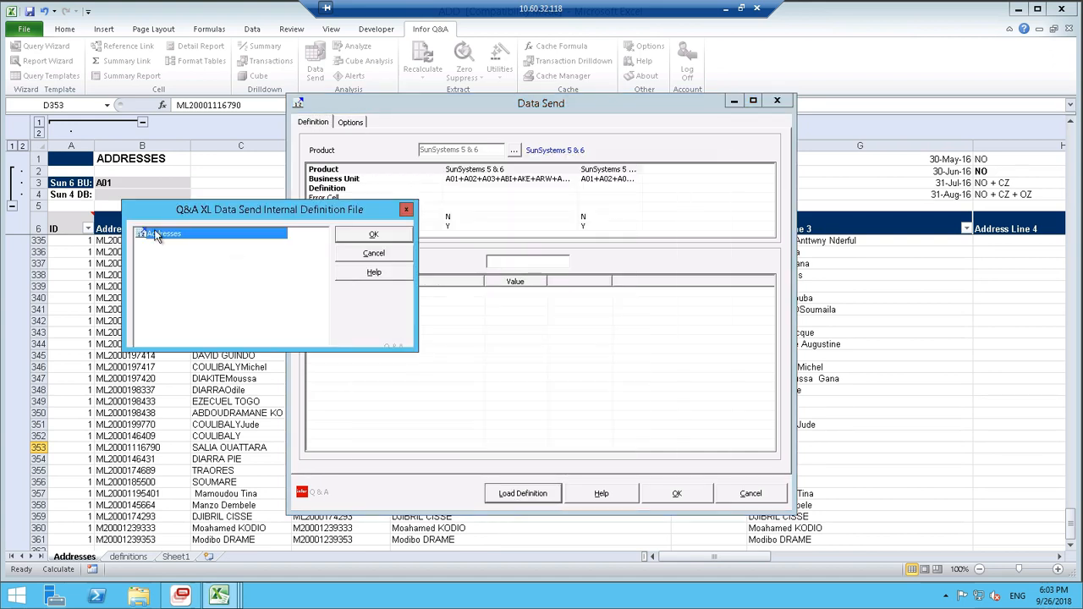
pyautogui.click(365, 236)
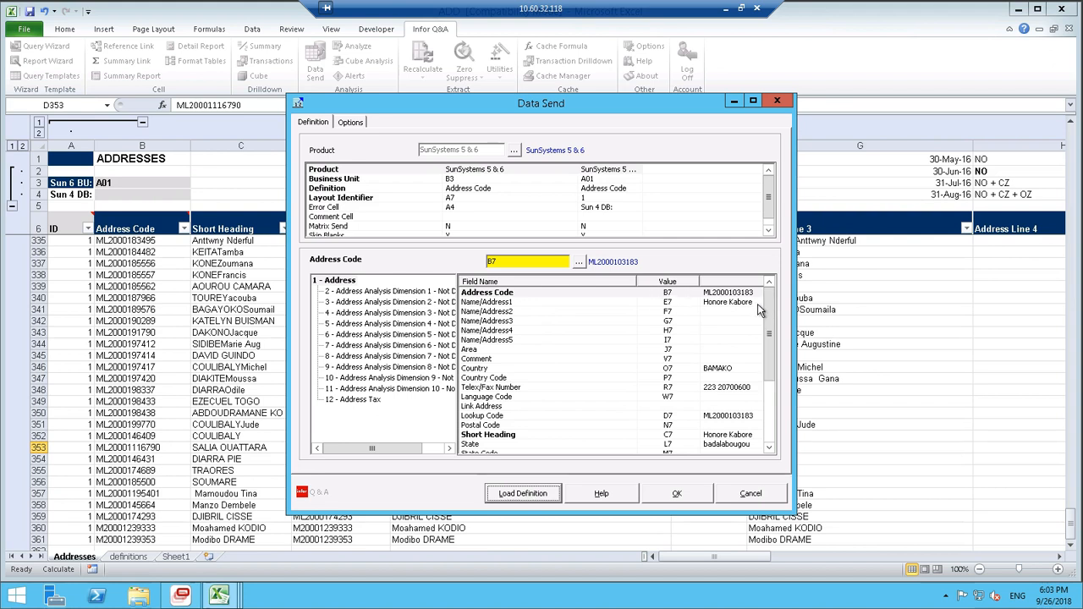
# Try mapping the Address Code field to Short Heading cell C335, with the Data Send dialog moved clear of the records.
pyautogui.moveTo(770, 377)
pyautogui.mouseDown()
pyautogui.moveTo(769, 393)
pyautogui.moveTo(770, 368)
pyautogui.mouseUp()
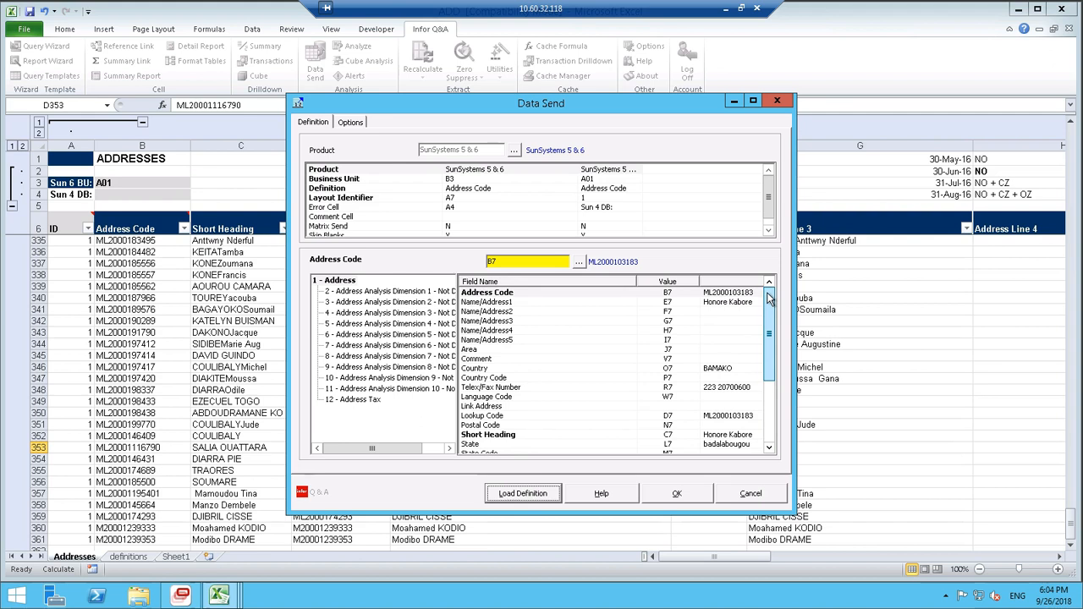
pyautogui.moveTo(600, 109); pyautogui.dragTo(595, 267)
pyautogui.click(675, 450)
pyautogui.click(223, 297)
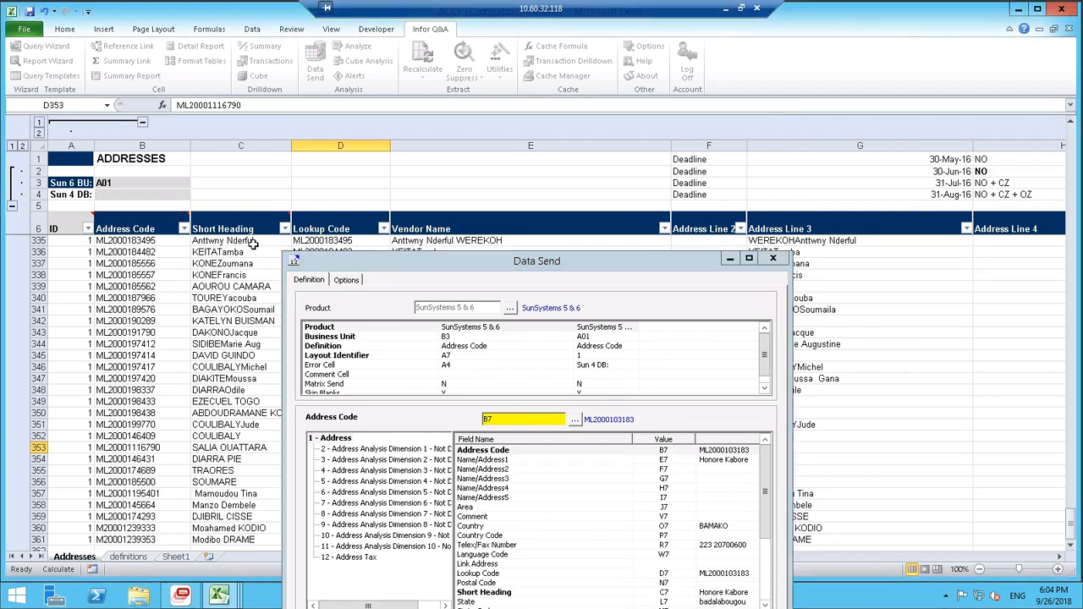
pyautogui.click(241, 241)
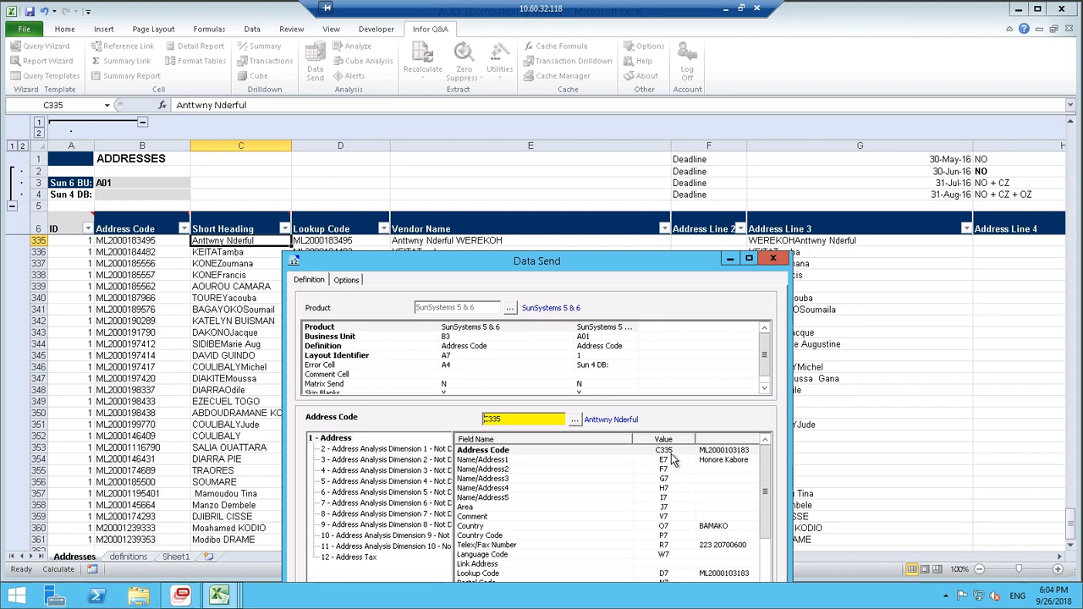
pyautogui.click(670, 450)
pyautogui.click(238, 264)
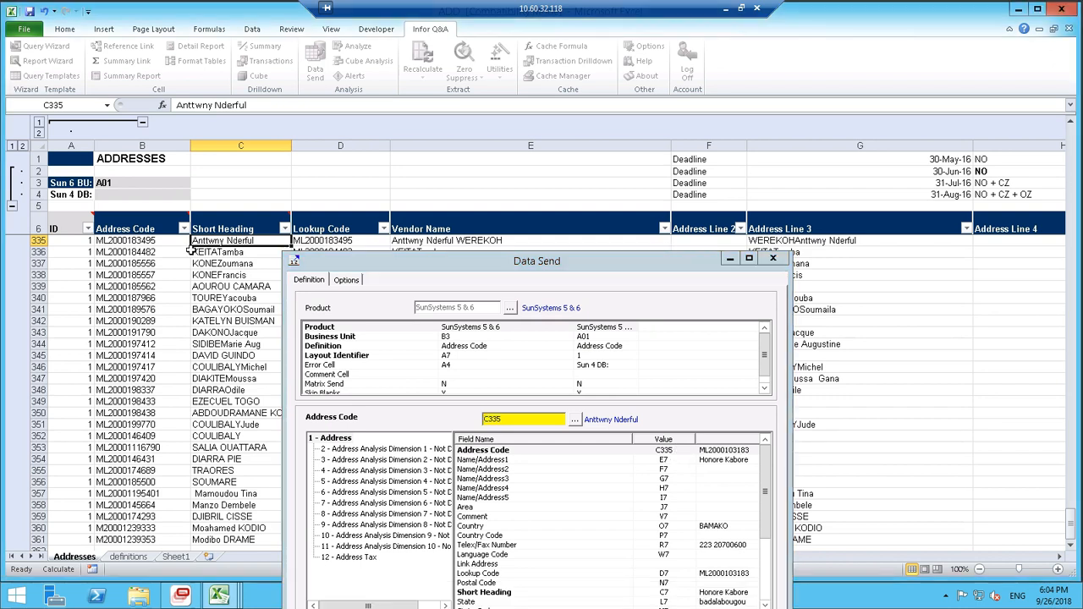
# Map the Address Code field to cell B7 and review the remaining field mappings down to Data Access Group.
pyautogui.click(161, 243)
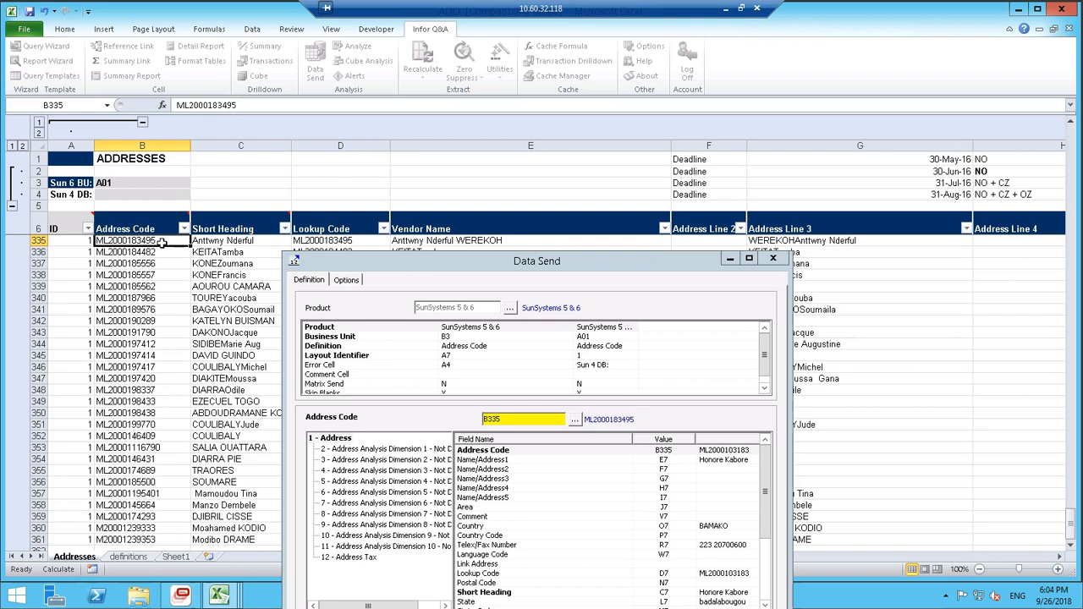
pyautogui.hotkey('ctrl', 'Up')
pyautogui.press('Down')
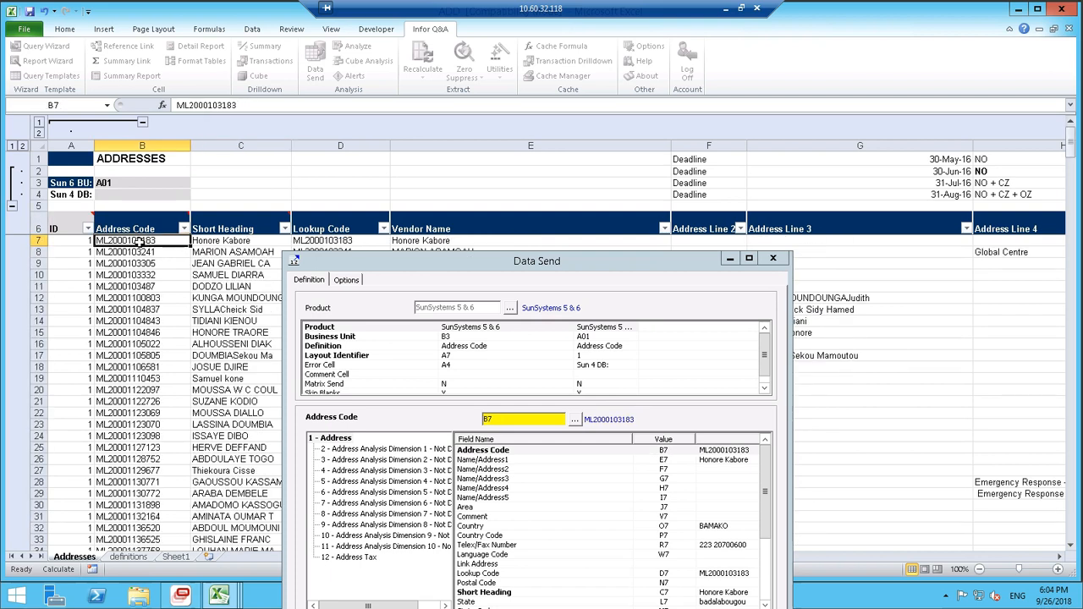
pyautogui.moveTo(506, 263); pyautogui.dragTo(512, 166)
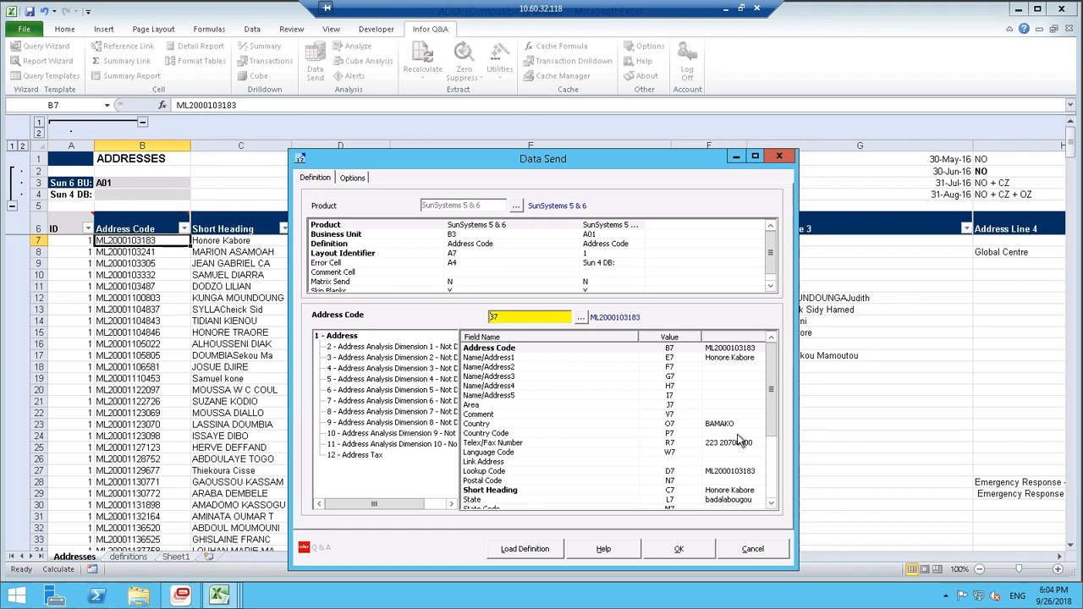
pyautogui.moveTo(772, 427); pyautogui.dragTo(771, 514)
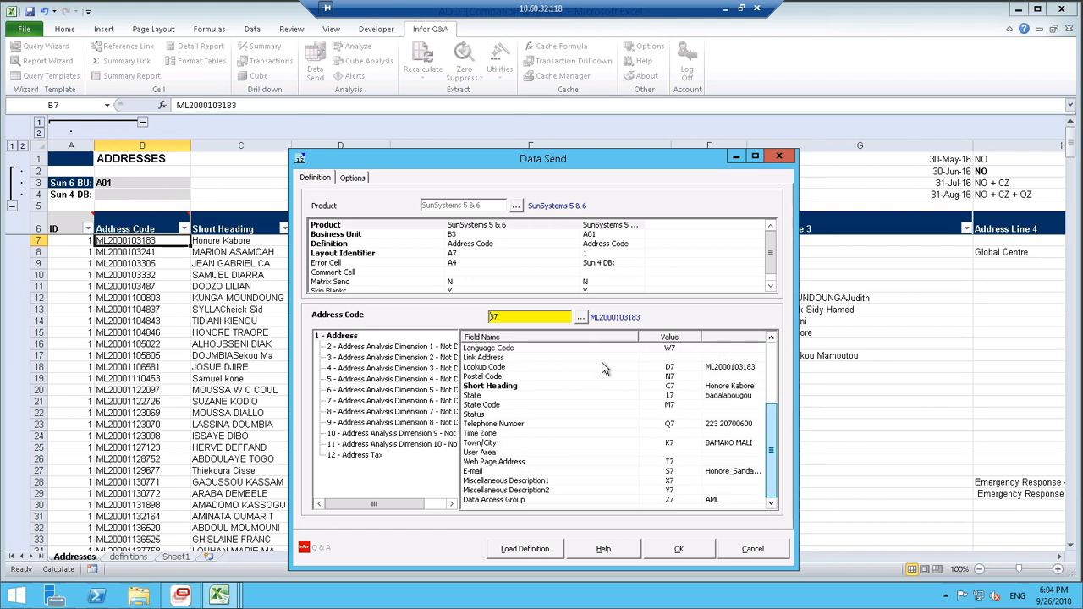
# Set the transaction file to ADD.xml on the Desktop and run the address export, overwriting the existing file.
pyautogui.click(350, 179)
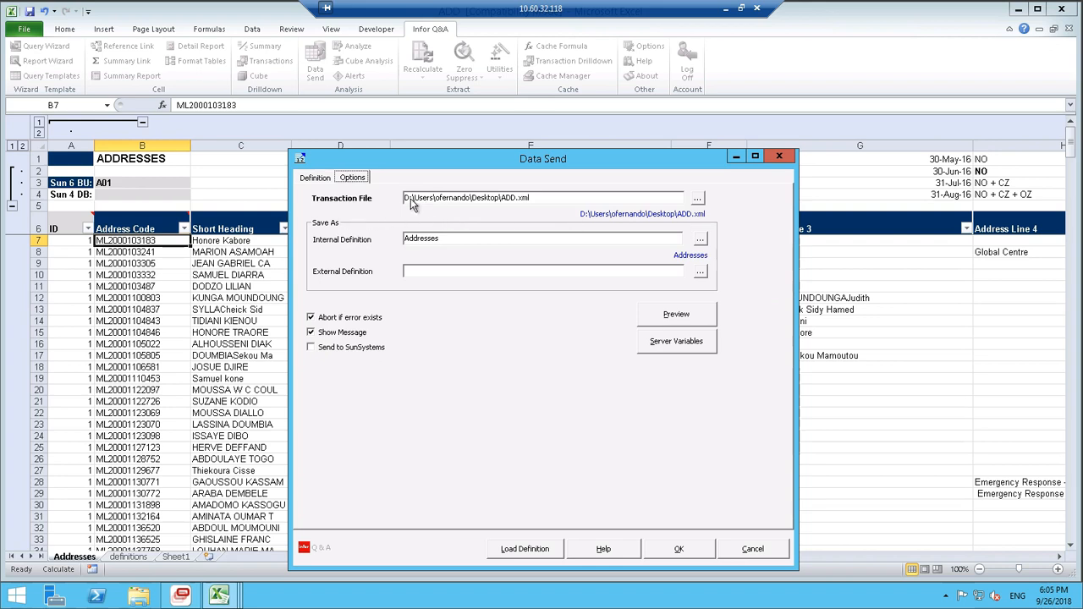
pyautogui.click(699, 197)
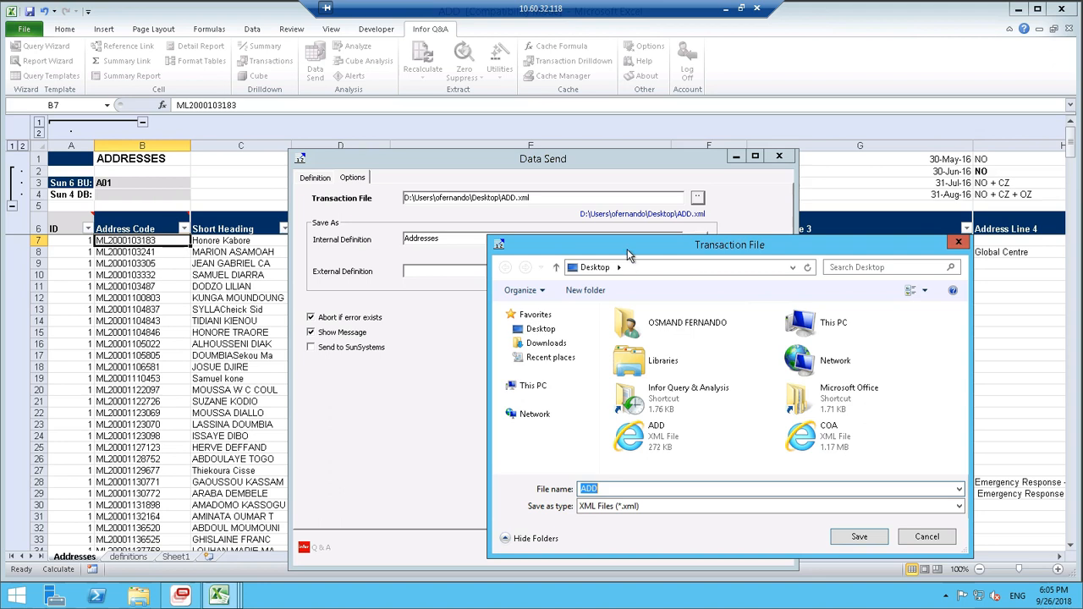
pyautogui.moveTo(628, 254); pyautogui.dragTo(552, 187)
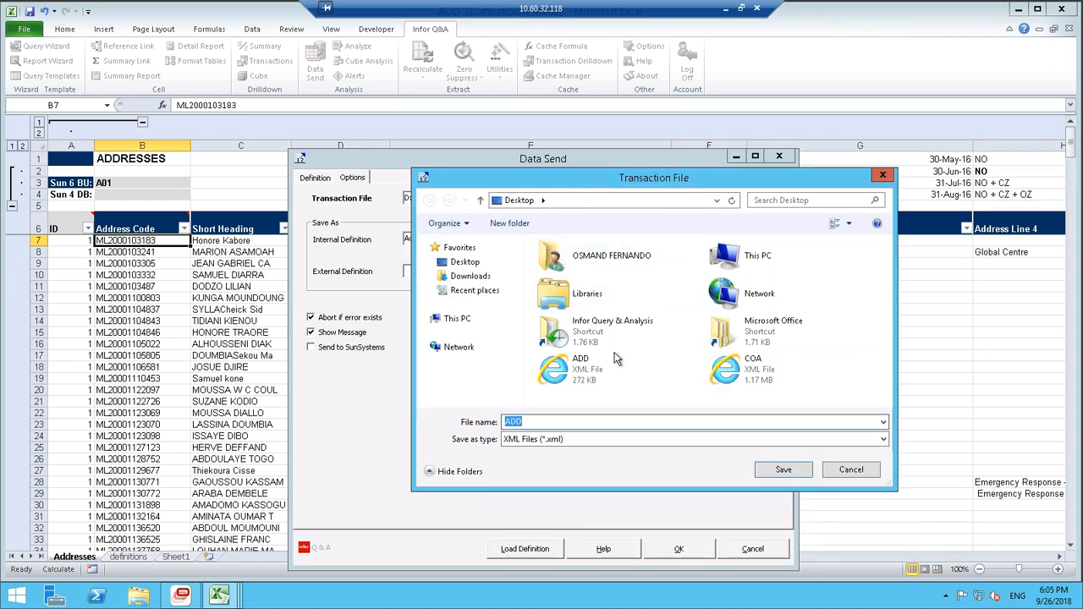
pyautogui.click(574, 369)
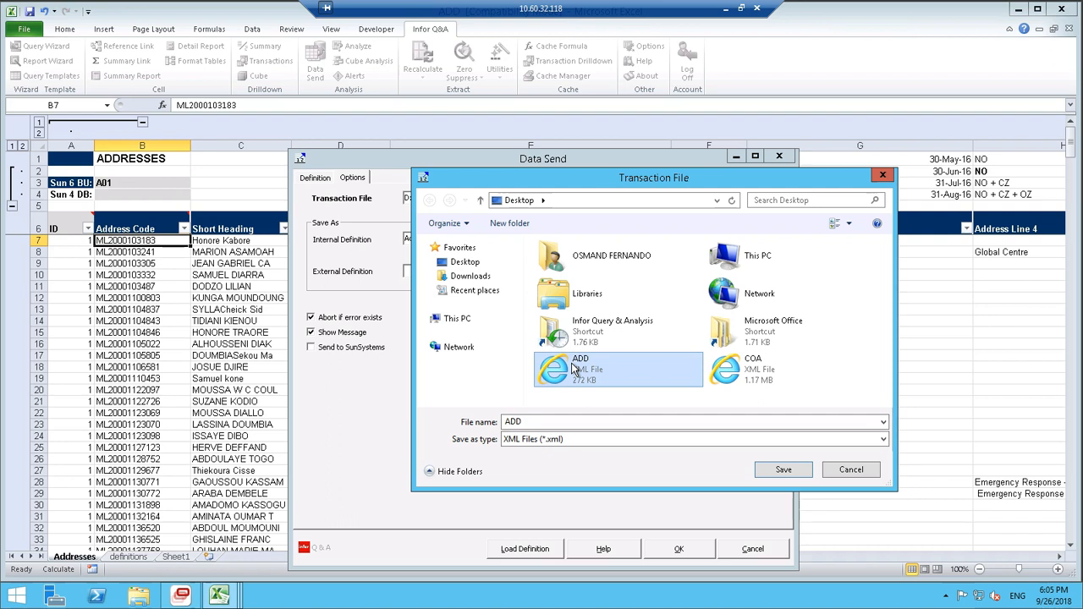
pyautogui.click(794, 474)
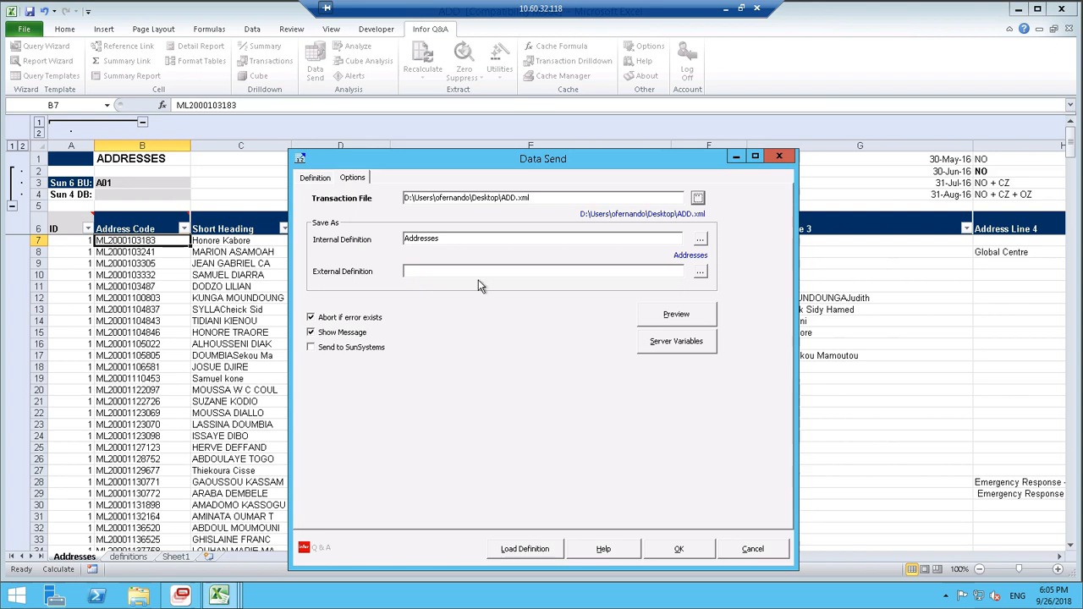
pyautogui.click(689, 551)
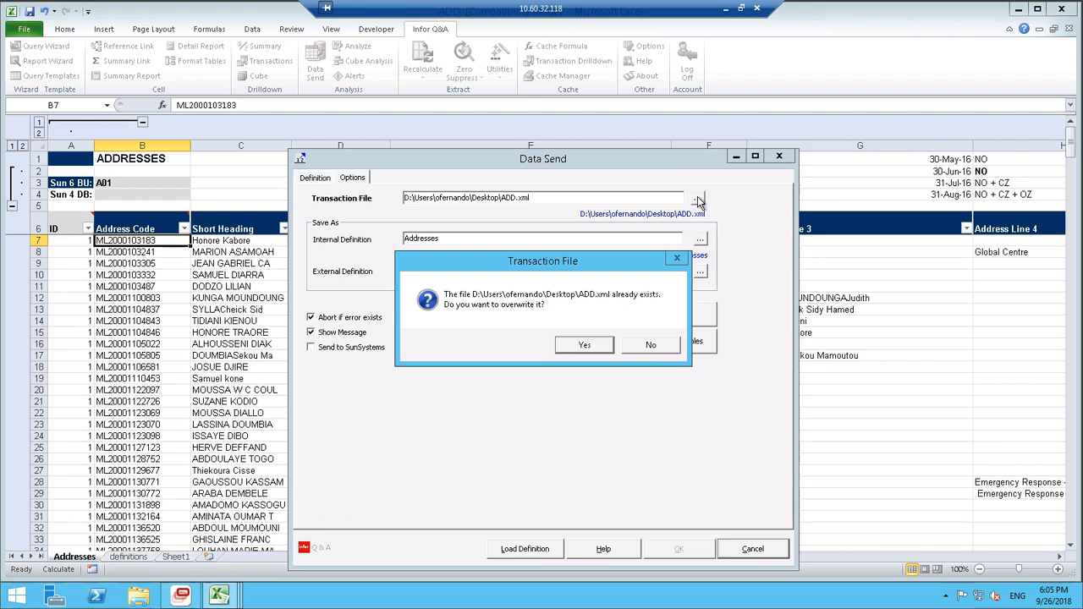
pyautogui.click(590, 347)
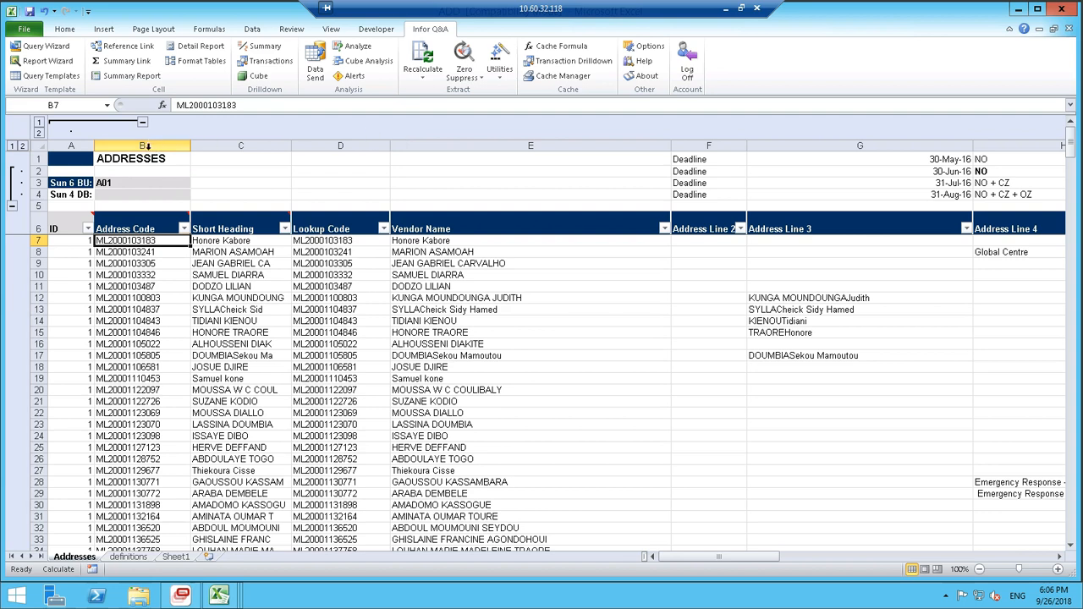
# Recheck the address mappings in Data Send, cancel it, and close the ADD workbook with its changes saved.
pyautogui.click(315, 75)
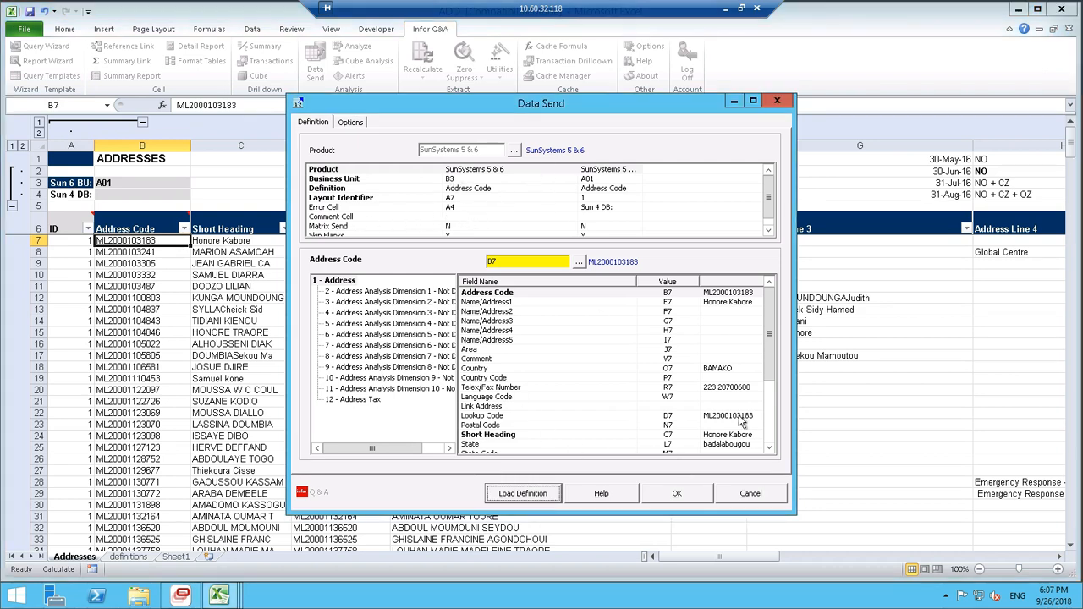
pyautogui.click(749, 494)
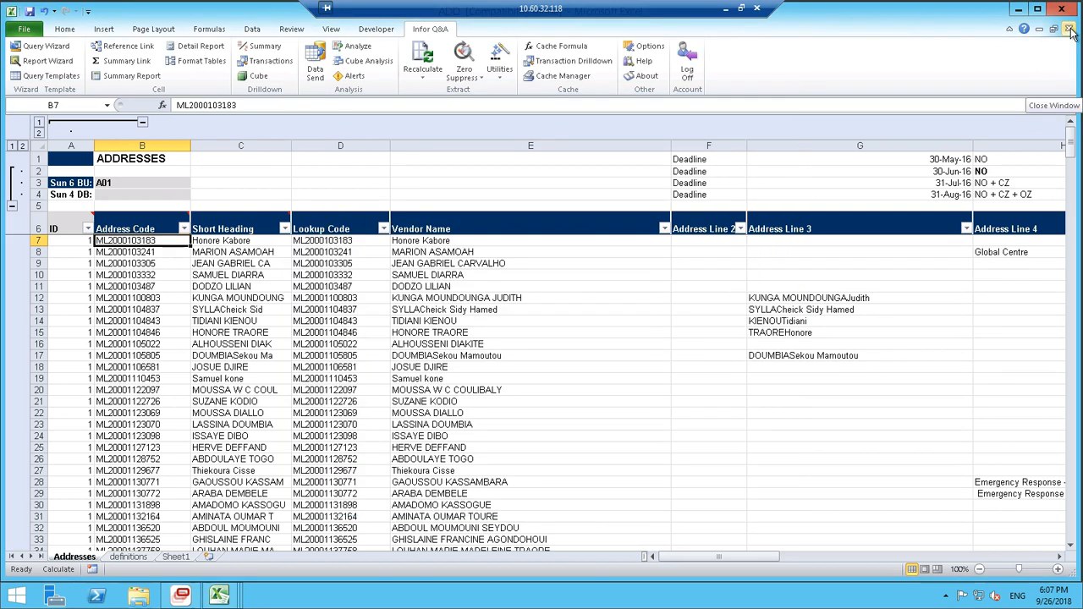
pyautogui.click(1070, 31)
pyautogui.click(486, 315)
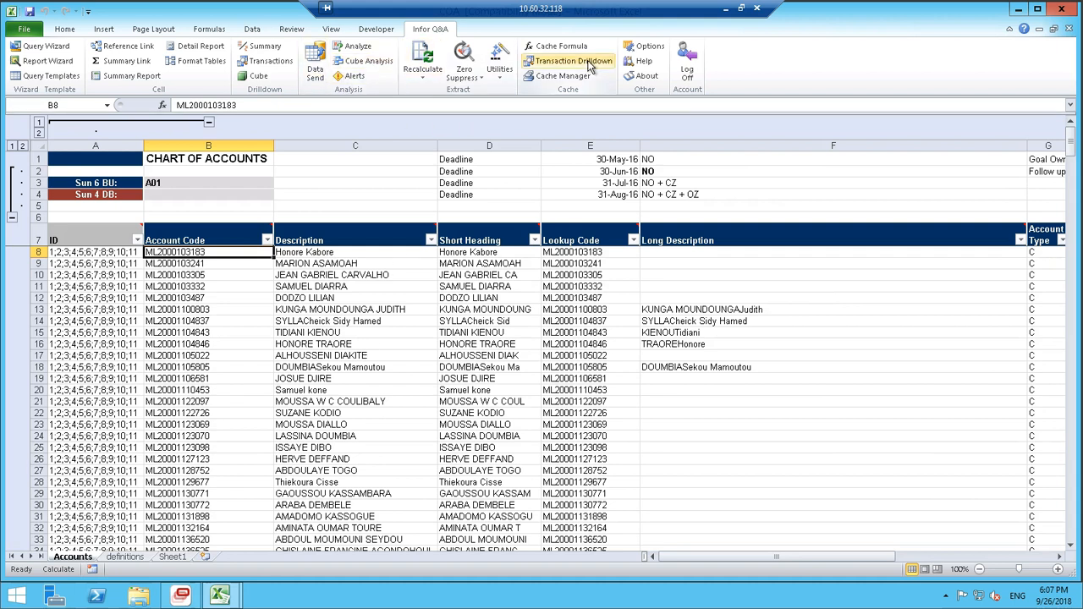
# In the COA workbook, start Data Send and load the internal definition Sun 6 - Accounts.
pyautogui.click(312, 69)
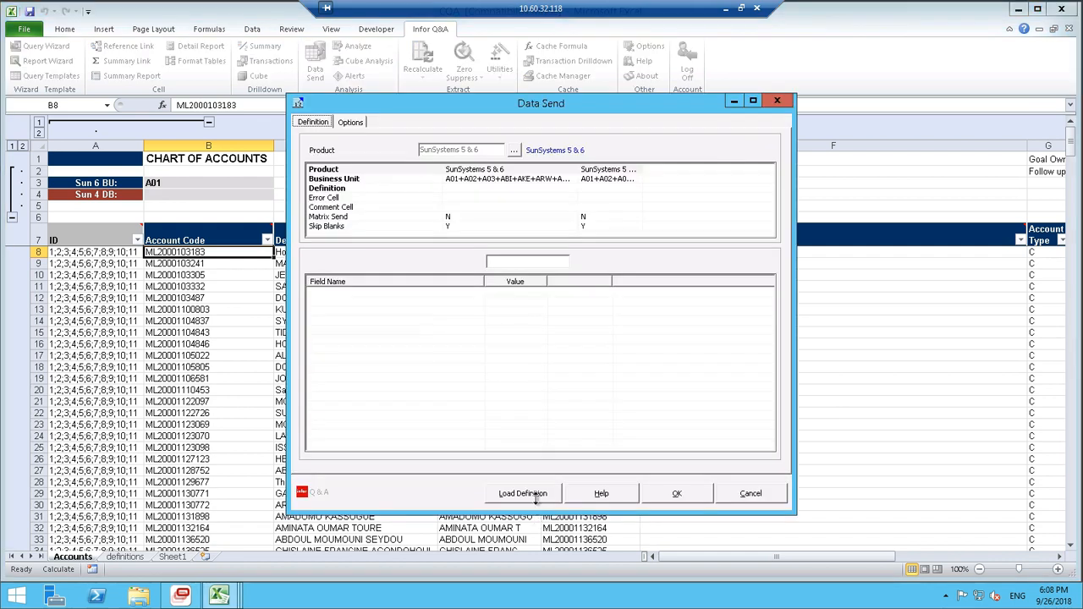
pyautogui.click(538, 498)
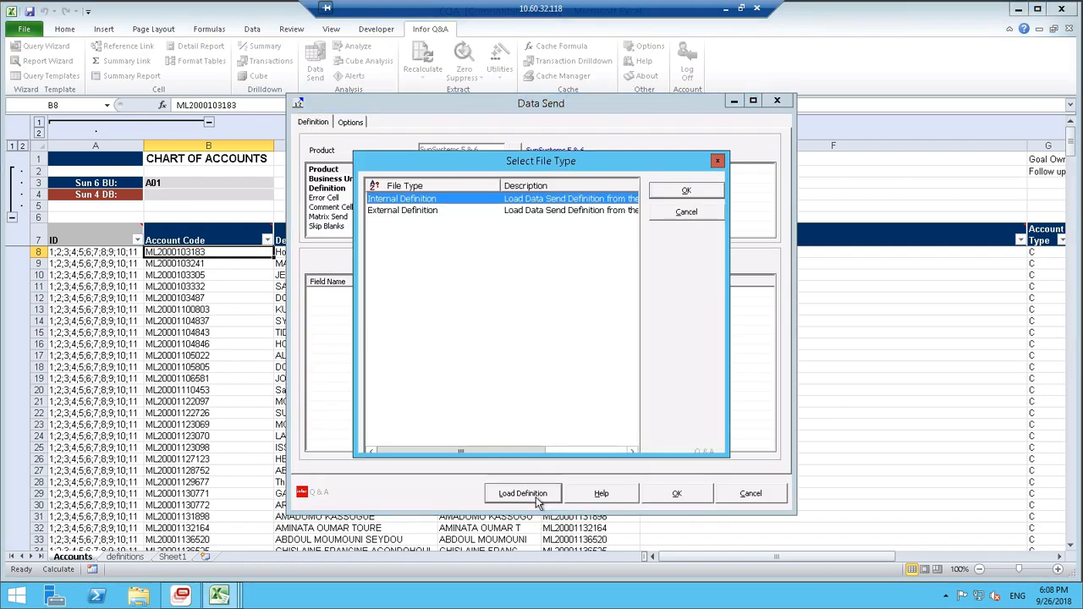
pyautogui.click(684, 189)
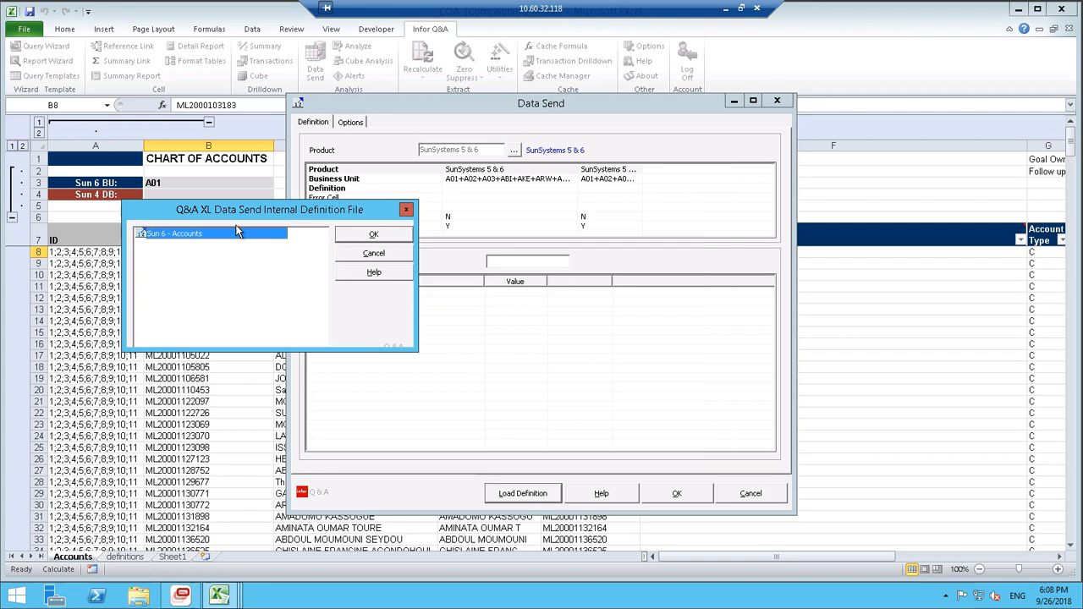
pyautogui.click(353, 244)
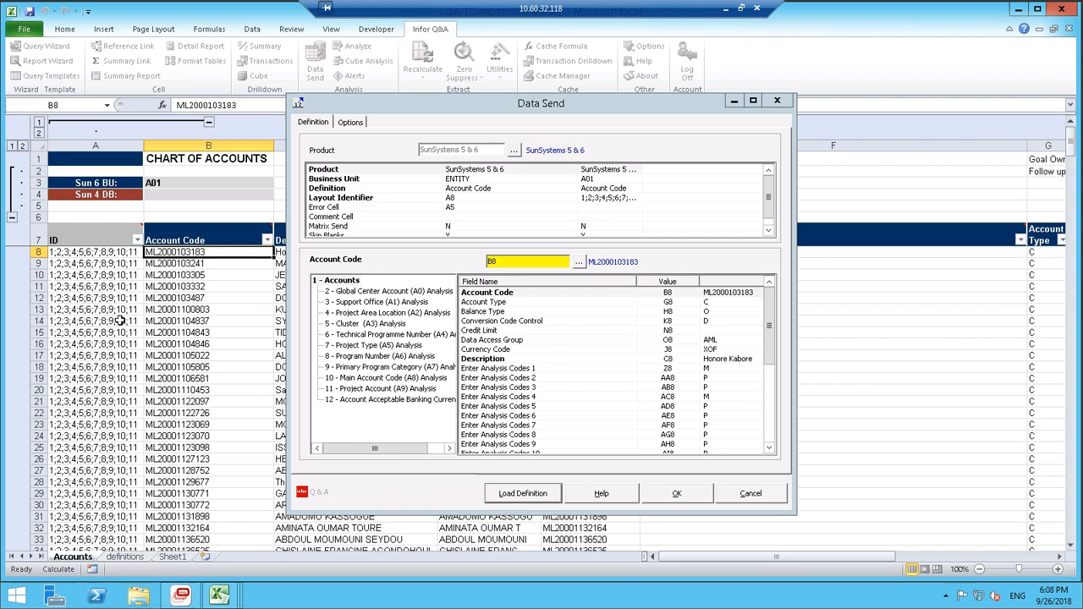
# Try mapping the Layout Identifier to the ID range A8:A21, and return it to cell A8.
pyautogui.click(112, 253)
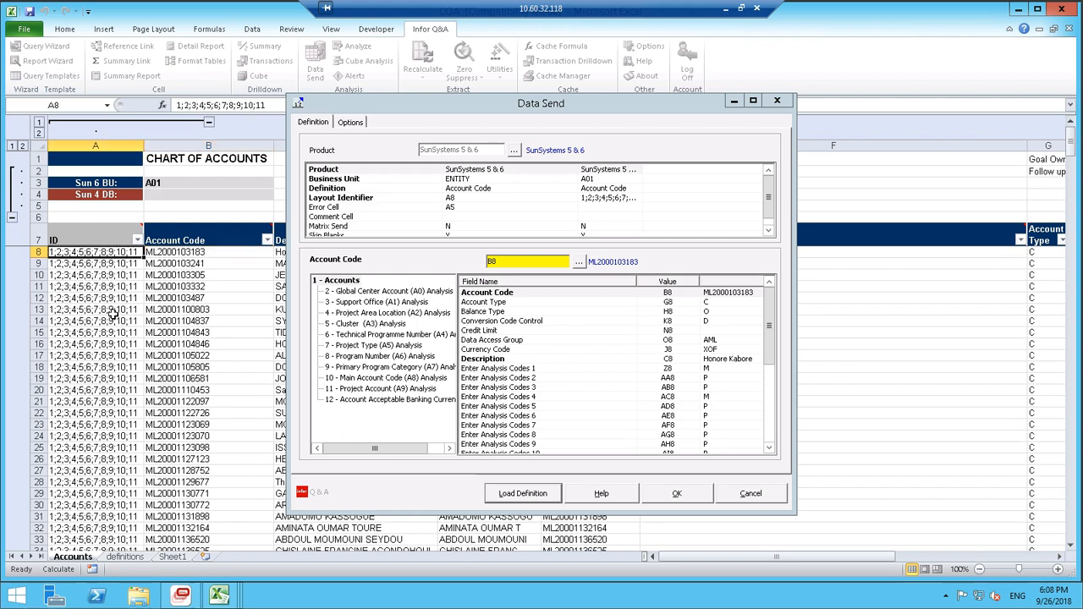
pyautogui.moveTo(112, 313); pyautogui.dragTo(115, 381)
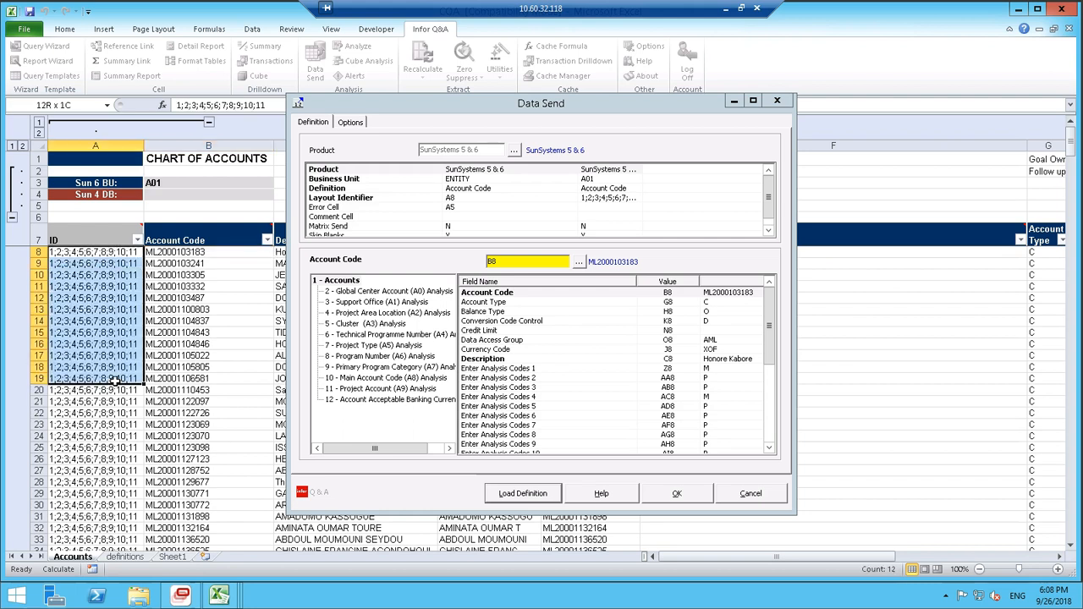
pyautogui.click(463, 198)
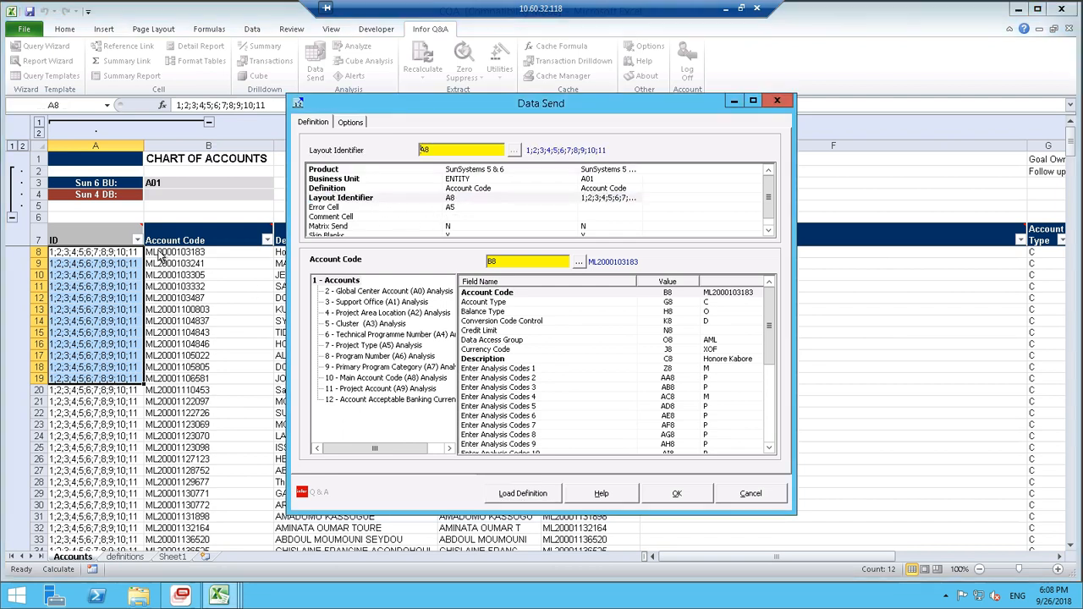
pyautogui.moveTo(128, 253); pyautogui.dragTo(121, 401)
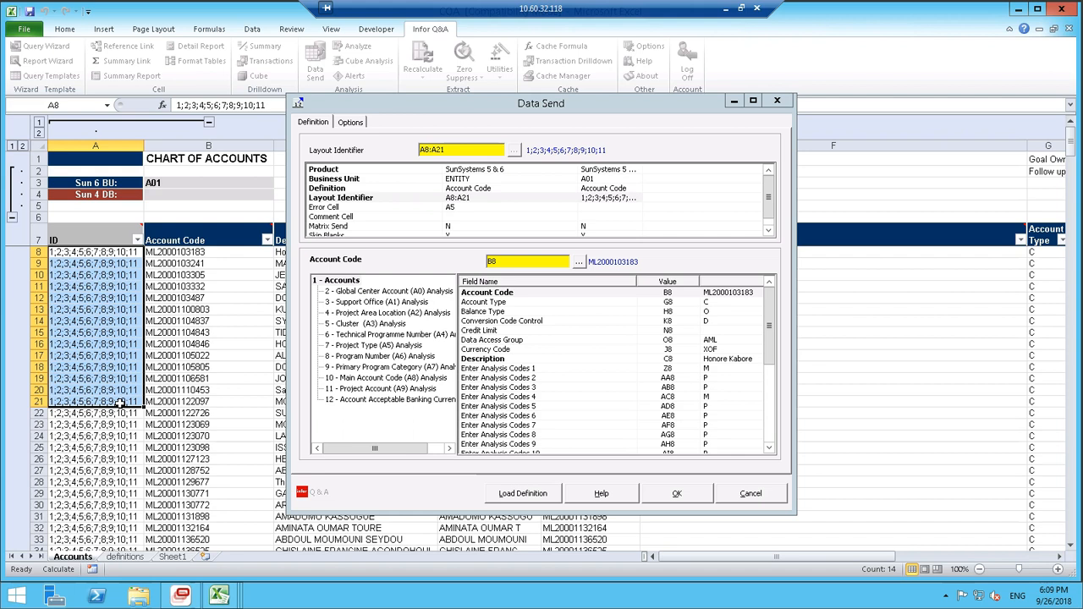
pyautogui.click(126, 253)
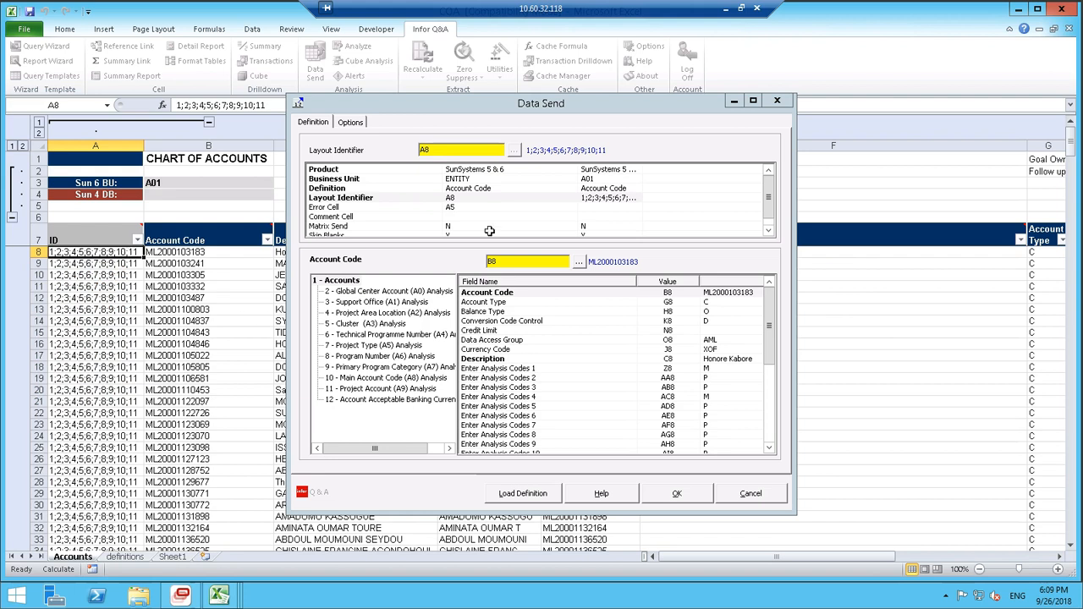
# Review the account field mappings and export the chart of accounts to COA.xml on the Desktop, overwriting the existing file.
pyautogui.click(593, 251)
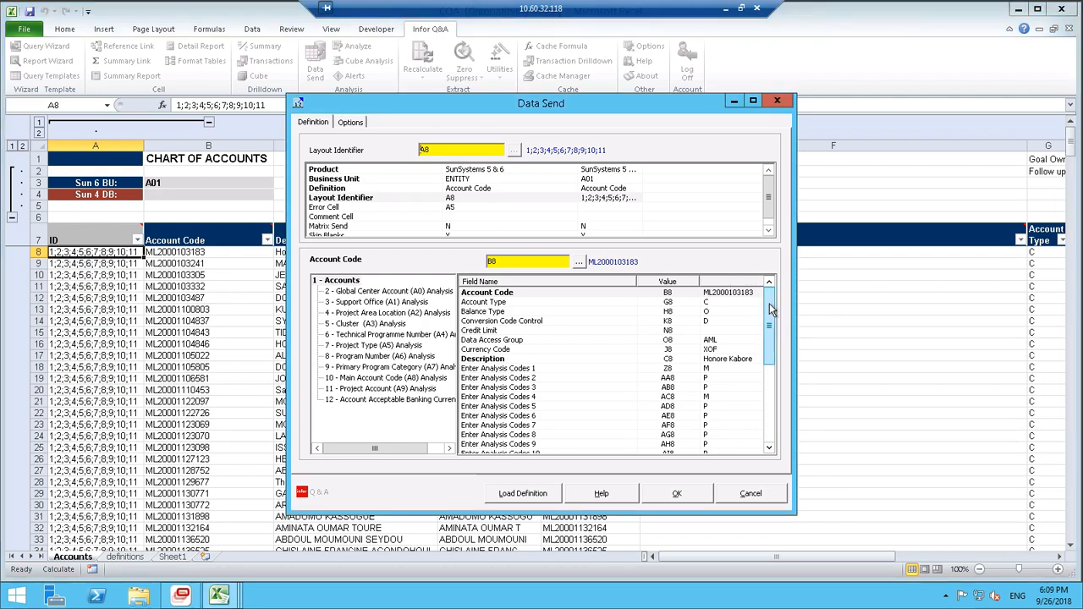
pyautogui.moveTo(772, 310); pyautogui.dragTo(773, 371)
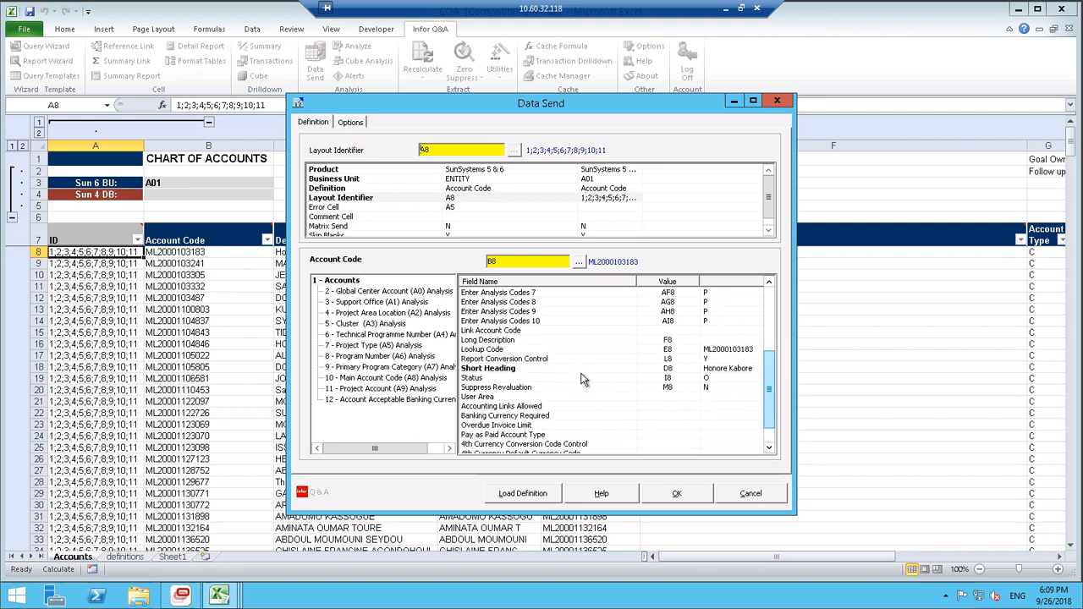
pyautogui.click(351, 123)
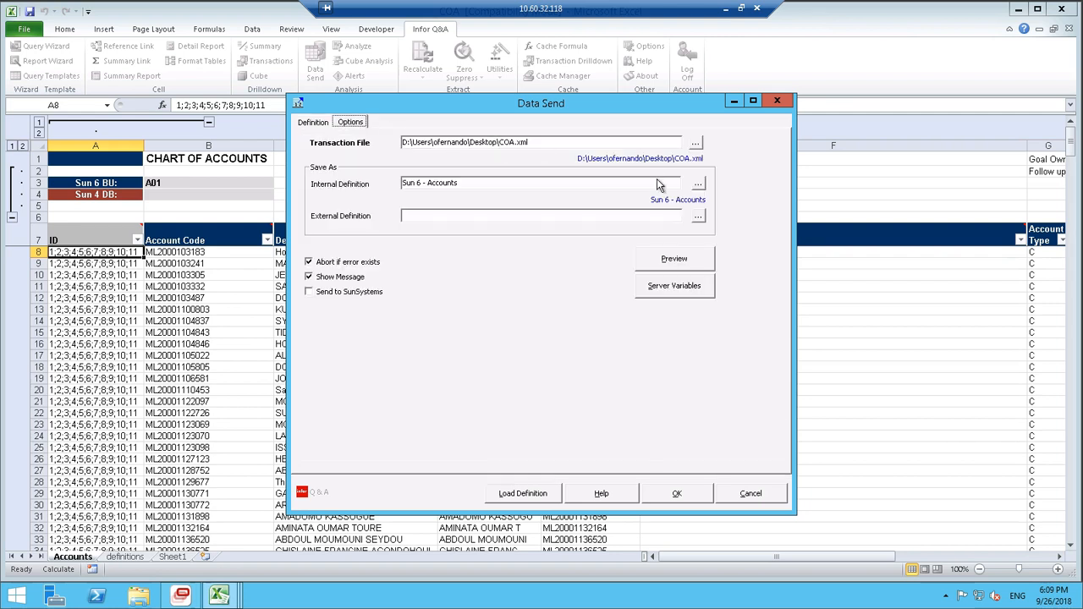
pyautogui.click(695, 144)
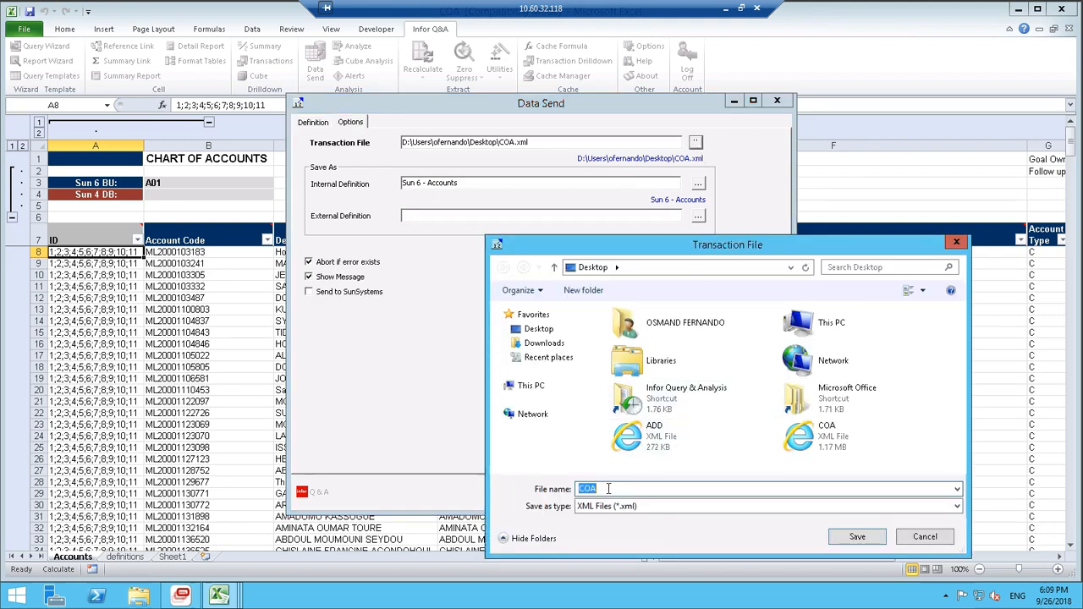
pyautogui.click(858, 537)
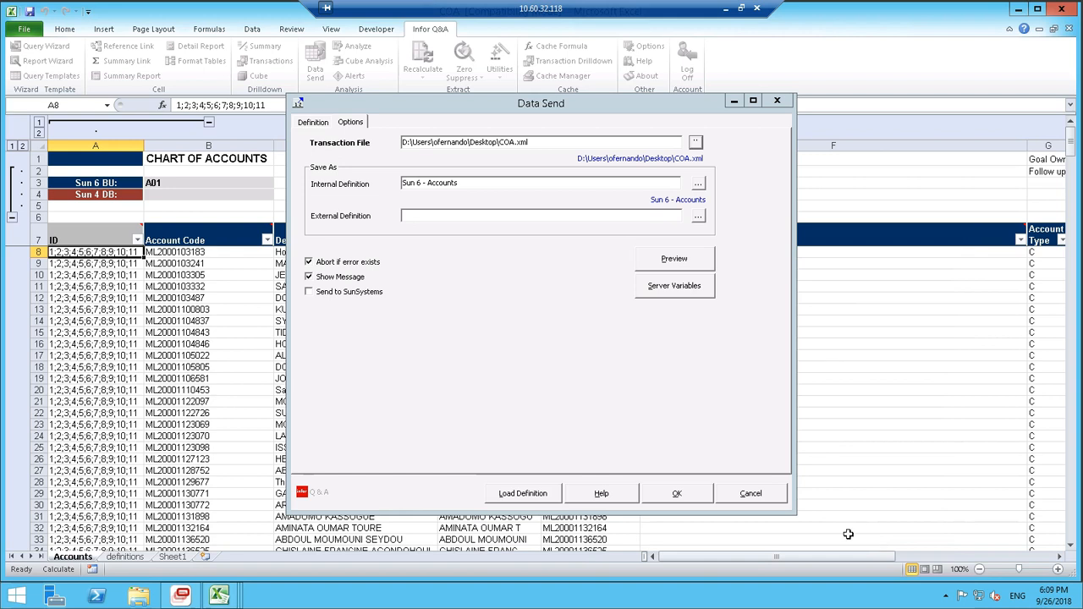
pyautogui.click(675, 496)
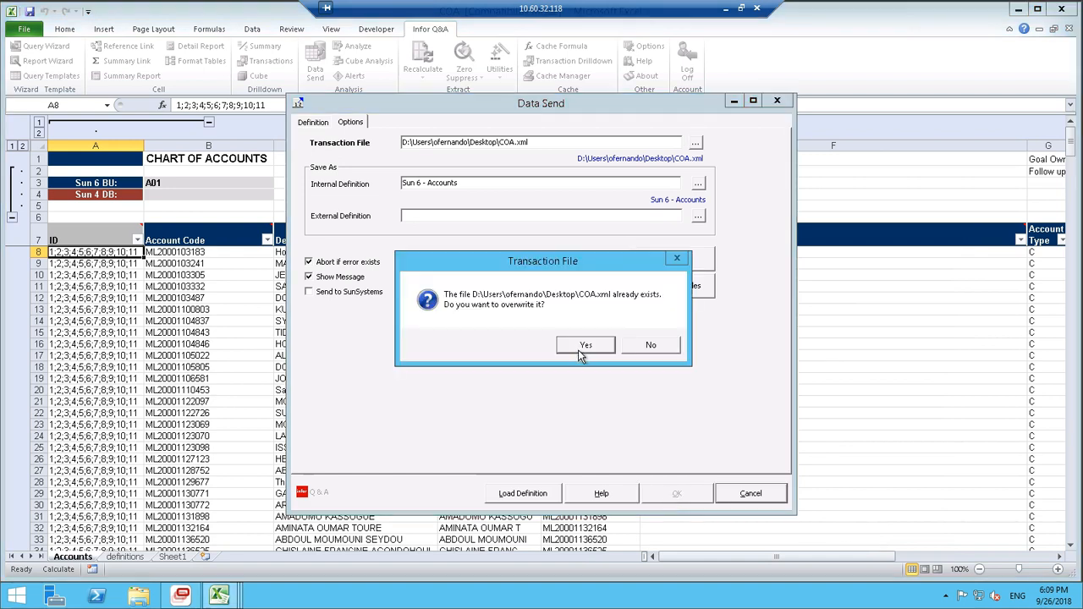
pyautogui.click(584, 347)
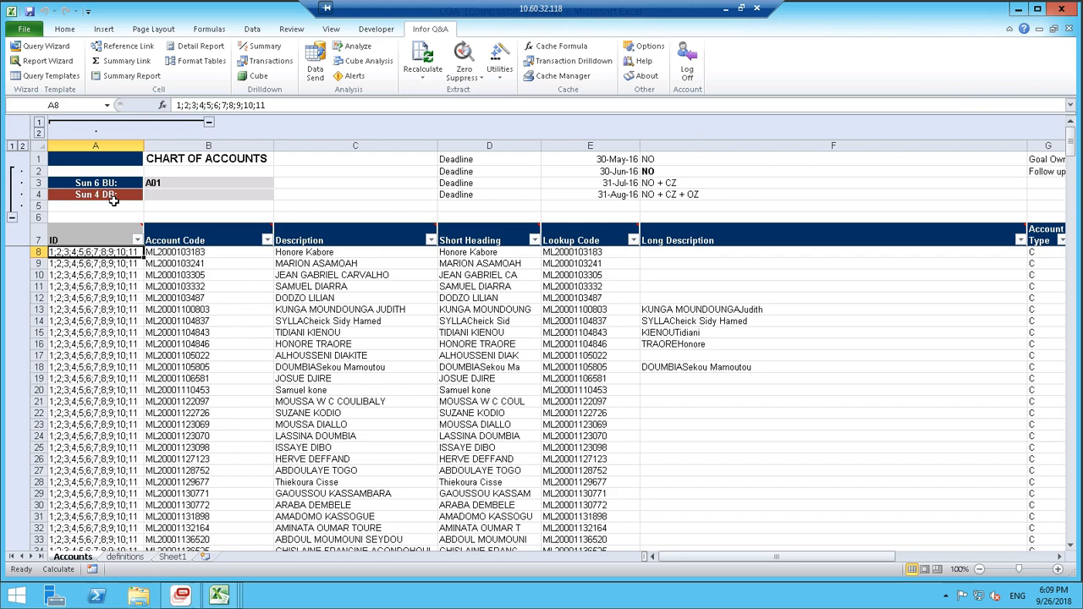
# Close the COA workbook with its changes saved and minimize Excel to reveal the remote desktop.
pyautogui.click(1071, 31)
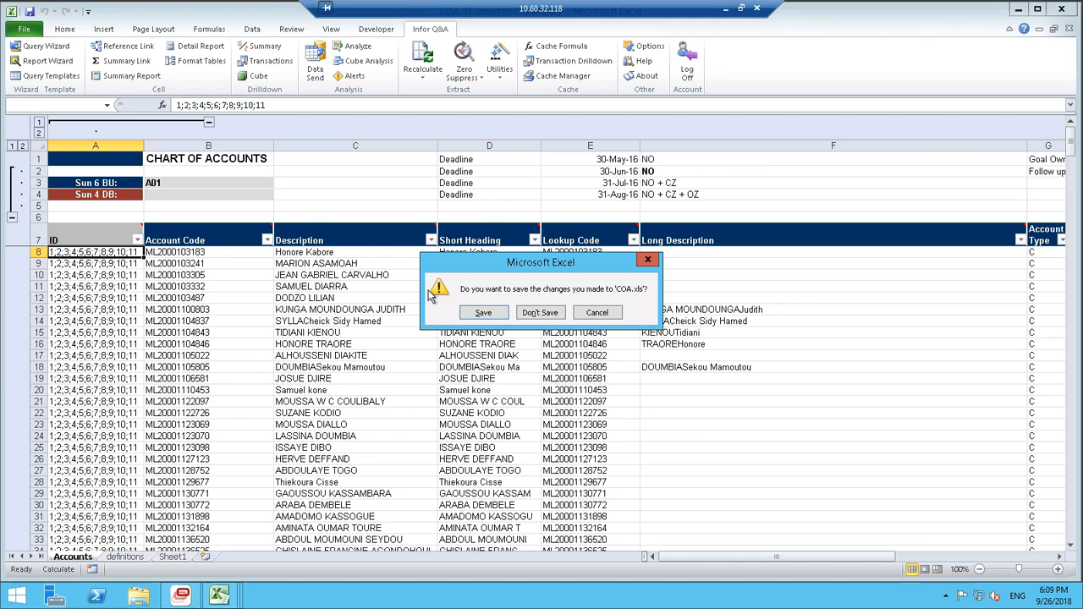
pyautogui.click(490, 313)
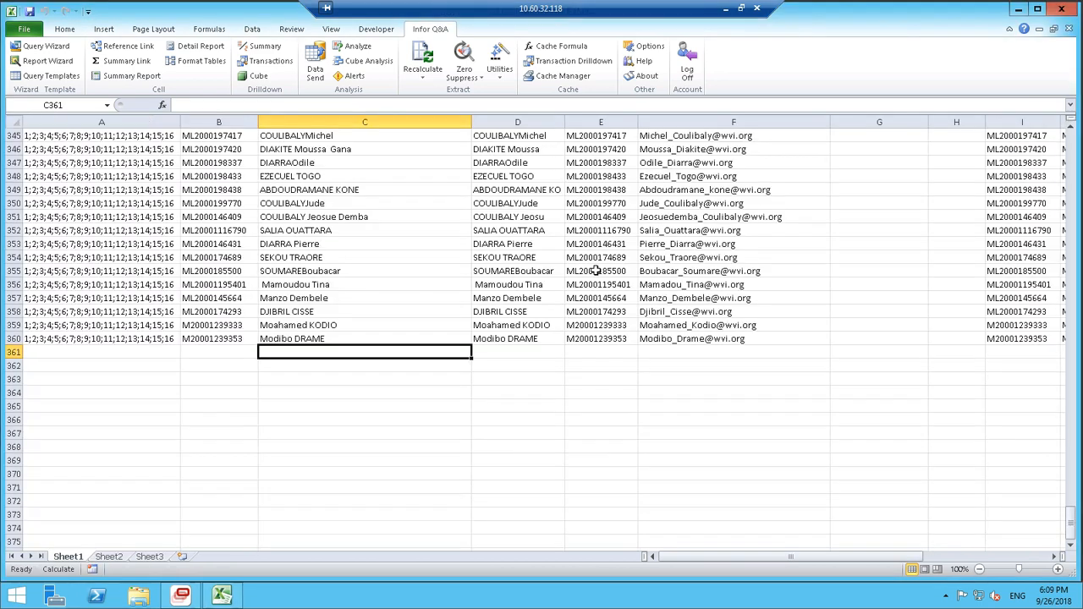
pyautogui.click(1019, 10)
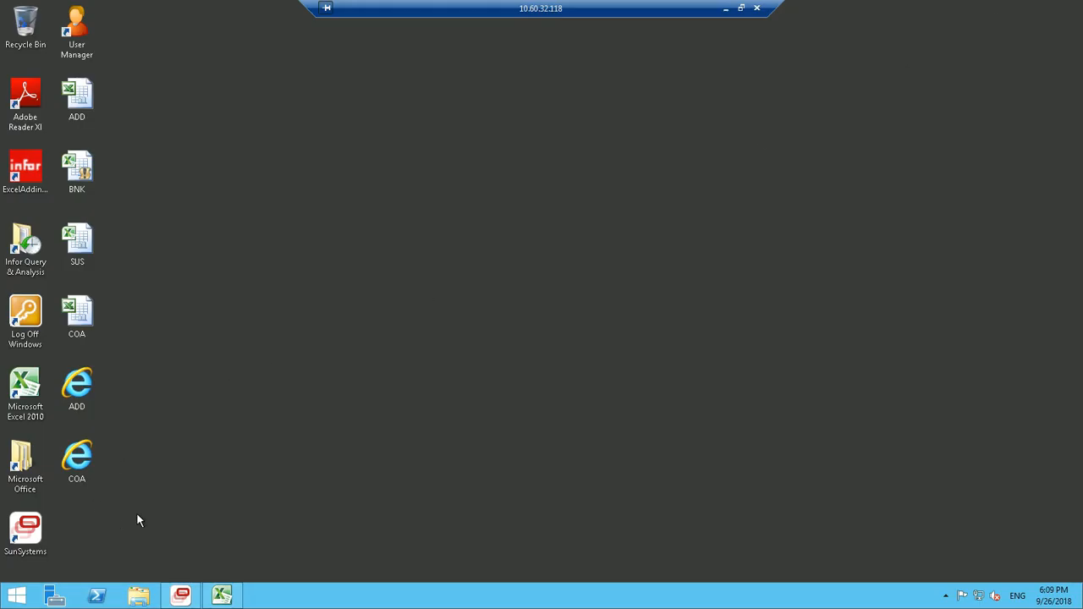
# Check the exported ADD and COA XML files on the remote desktop.
pyautogui.moveTo(137, 512); pyautogui.dragTo(51, 369)
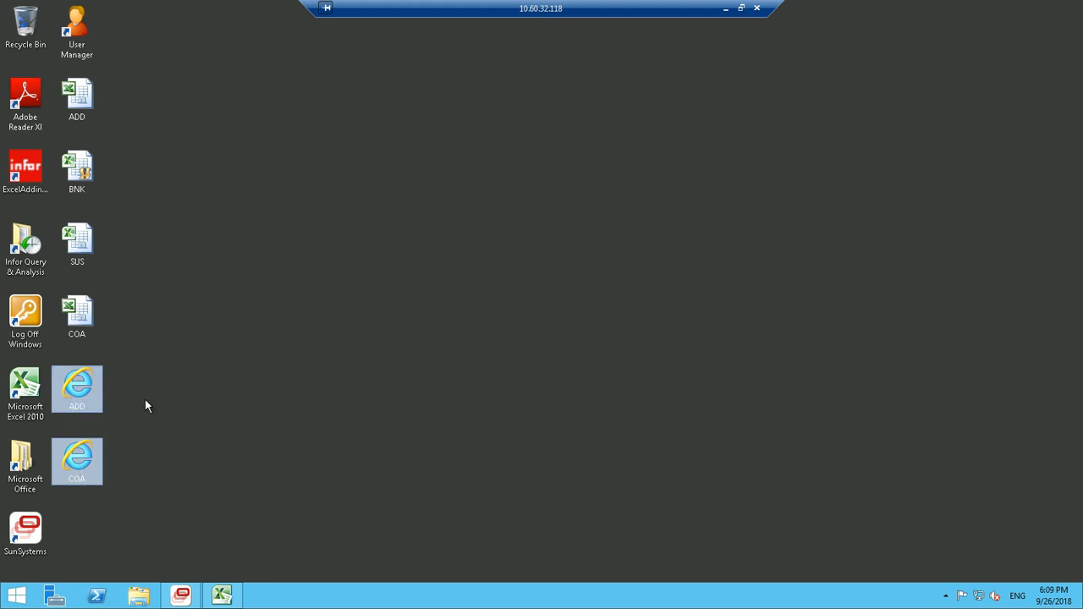
pyautogui.click(144, 401)
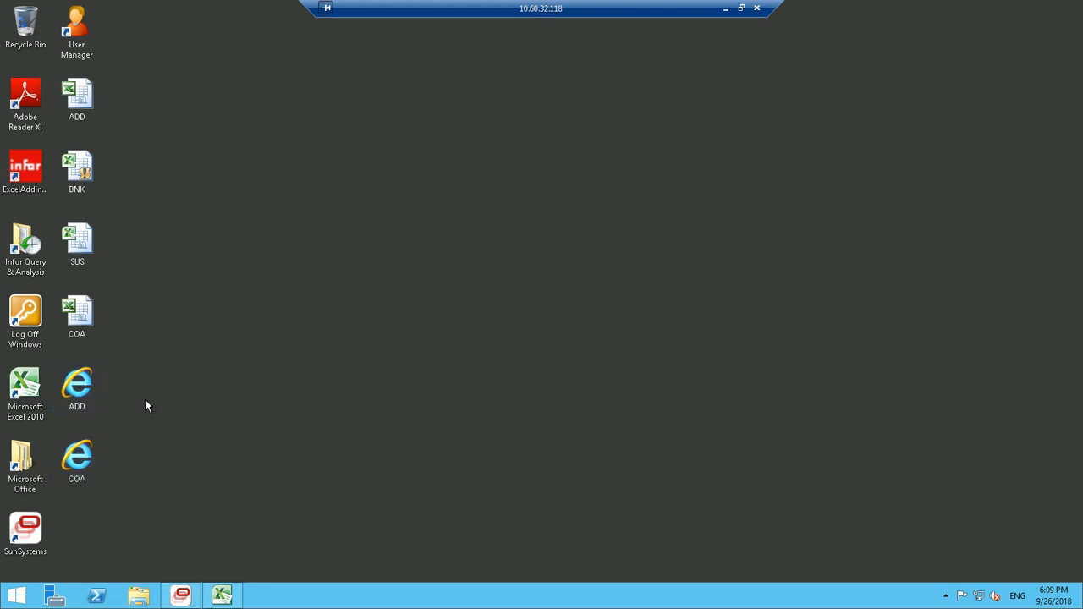
pyautogui.click(71, 228)
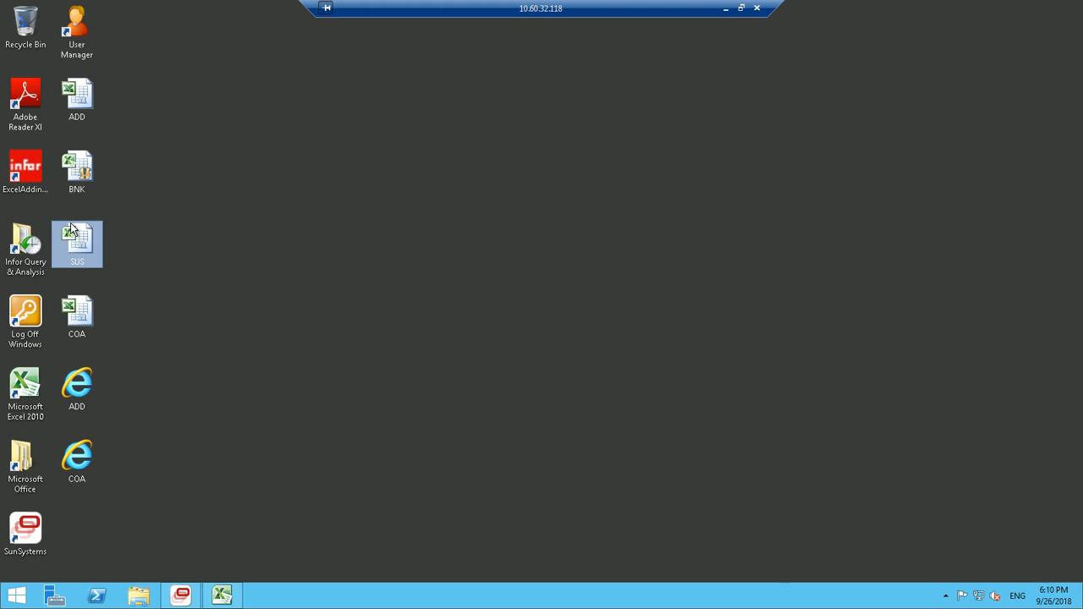
pyautogui.moveTo(136, 458); pyautogui.dragTo(73, 382)
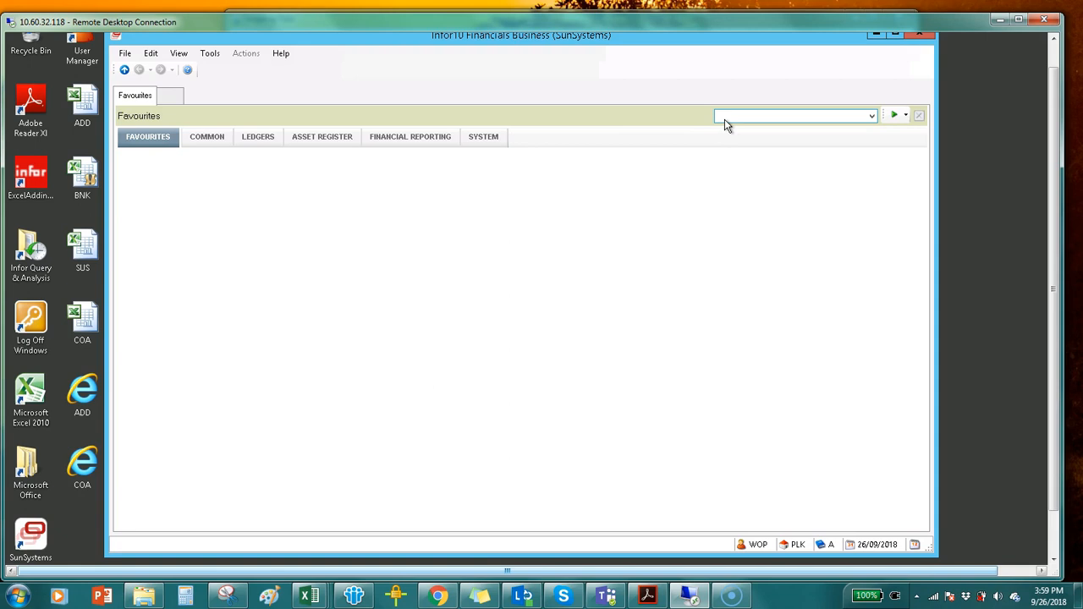
# Switch to SunSystems and change the business unit to A01 with the CBU function.
pyautogui.write('CBU')
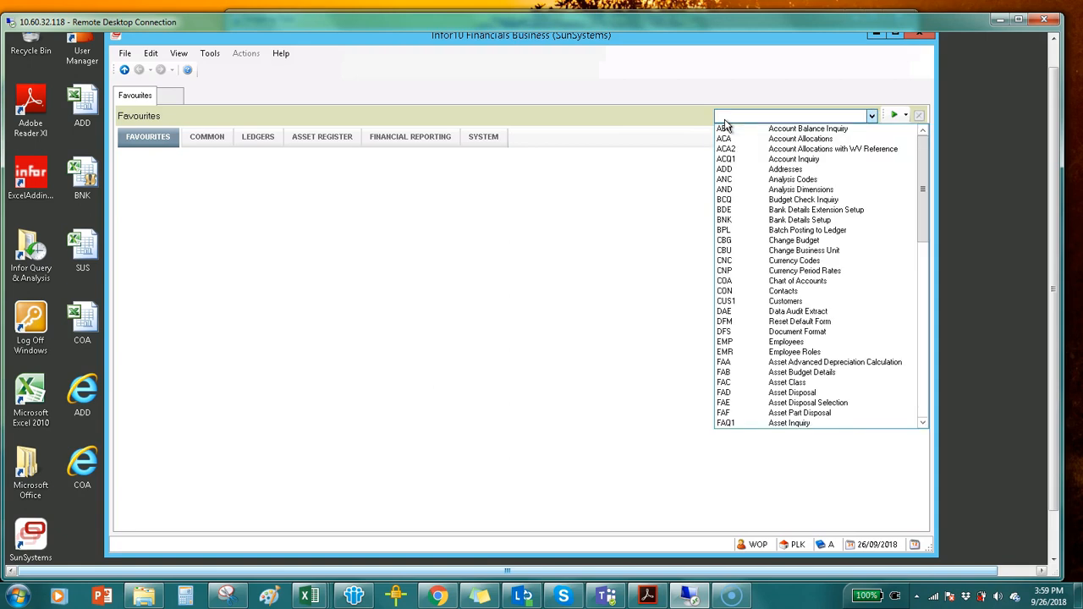
pyautogui.press('Return')
pyautogui.write('A01')
pyautogui.press('Return')
pyautogui.click(725, 123)
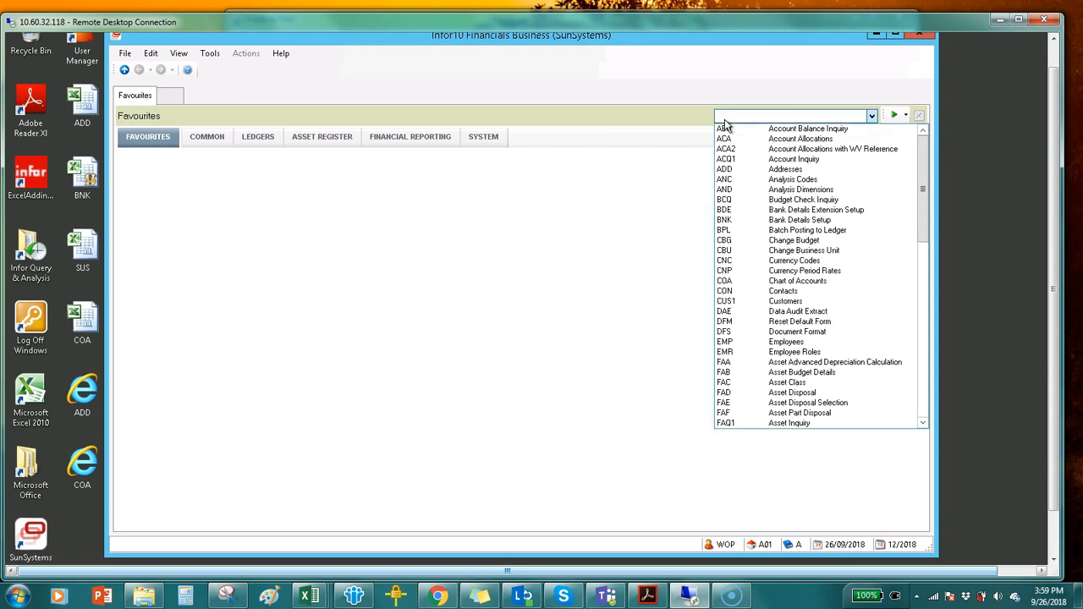
# Open Transfer Desk with the TRD function and select the Import - Addresses profile.
pyautogui.write('TRD')
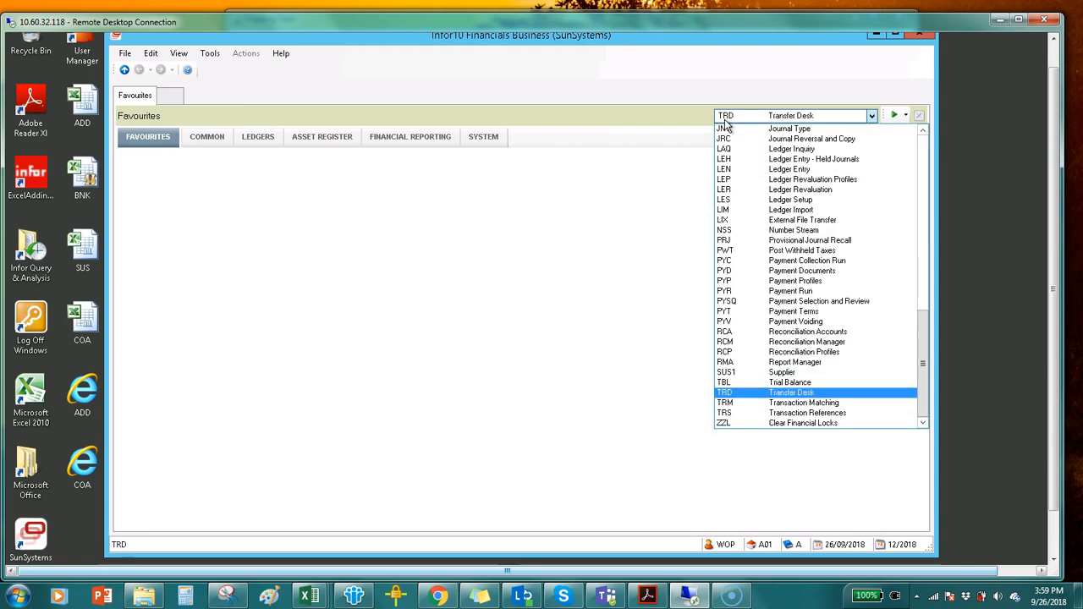
pyautogui.press('Return')
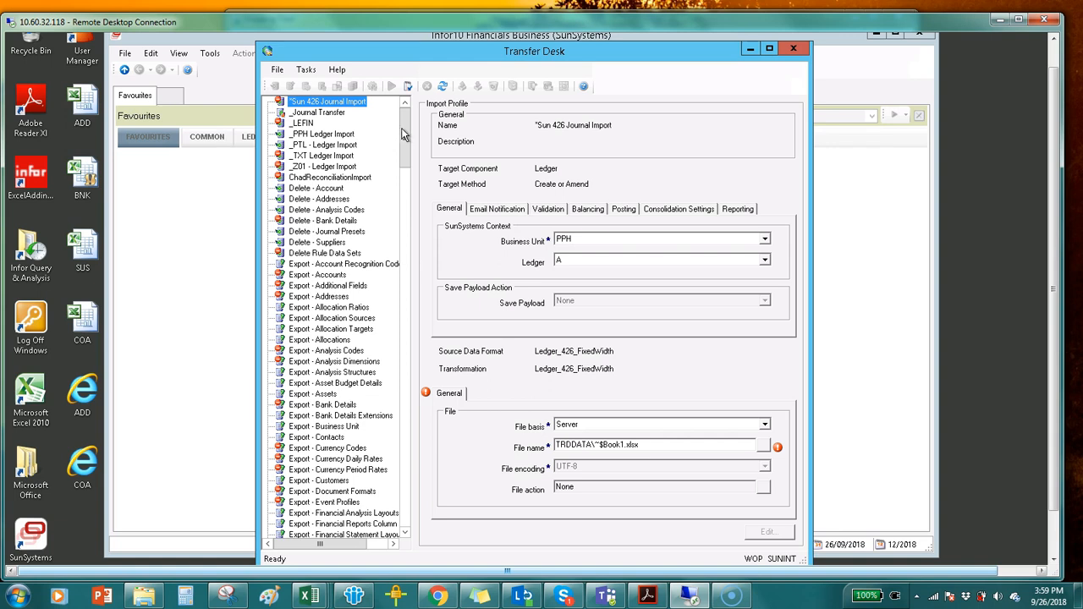
pyautogui.moveTo(404, 134); pyautogui.dragTo(407, 244)
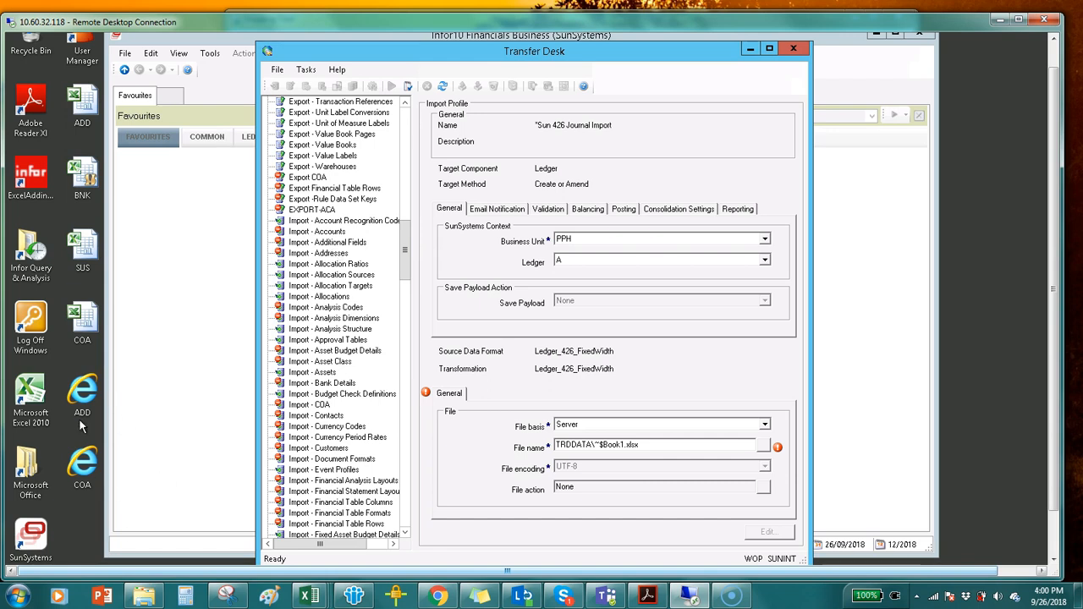
pyautogui.click(330, 256)
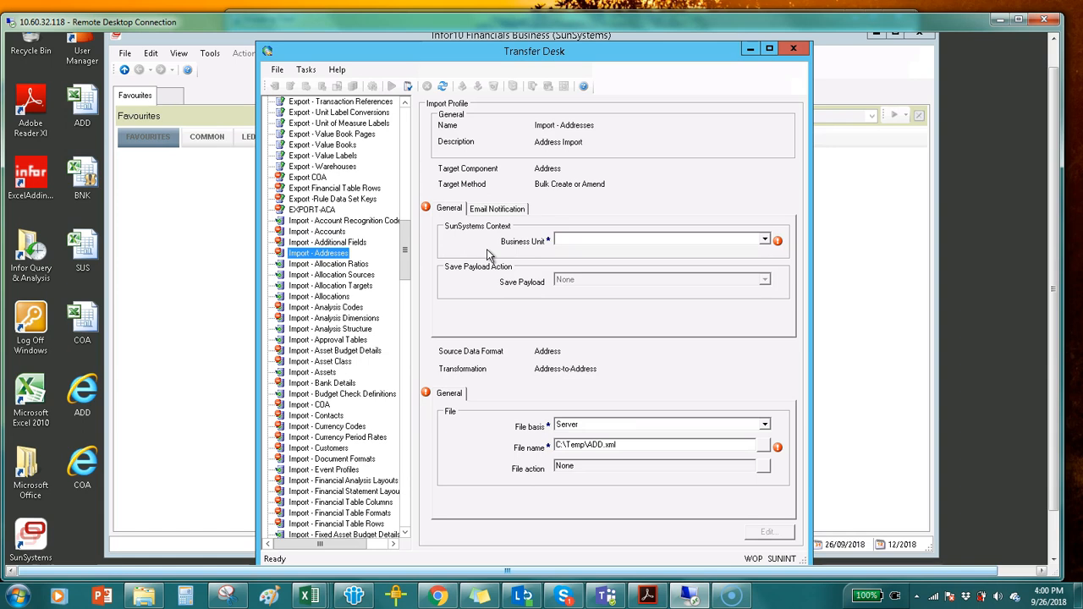
# Set the address import's business unit to A01 and its file basis to Client.
pyautogui.click(765, 241)
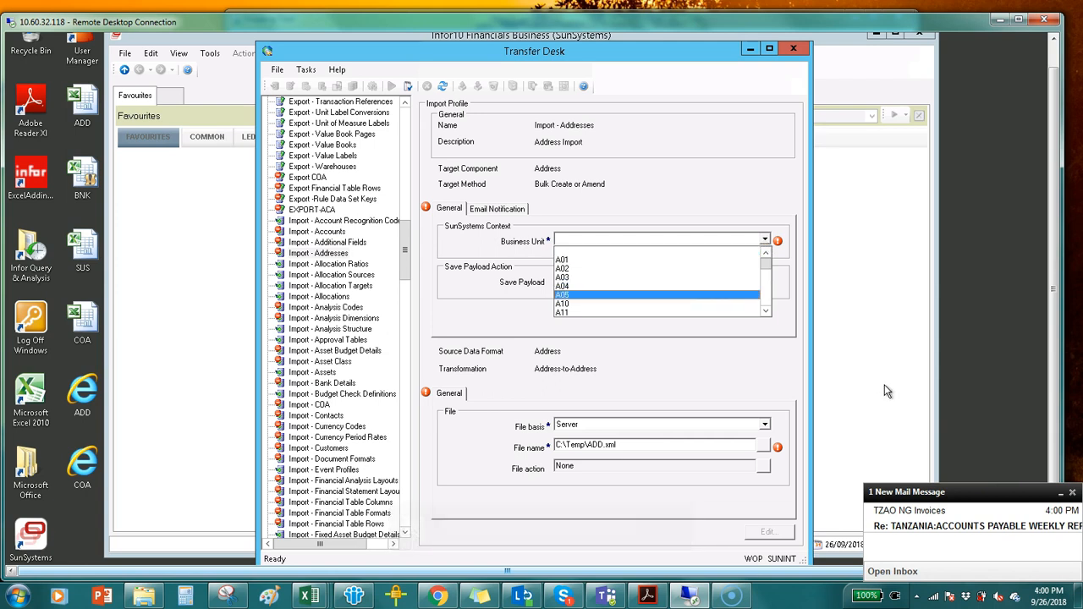
pyautogui.click(606, 261)
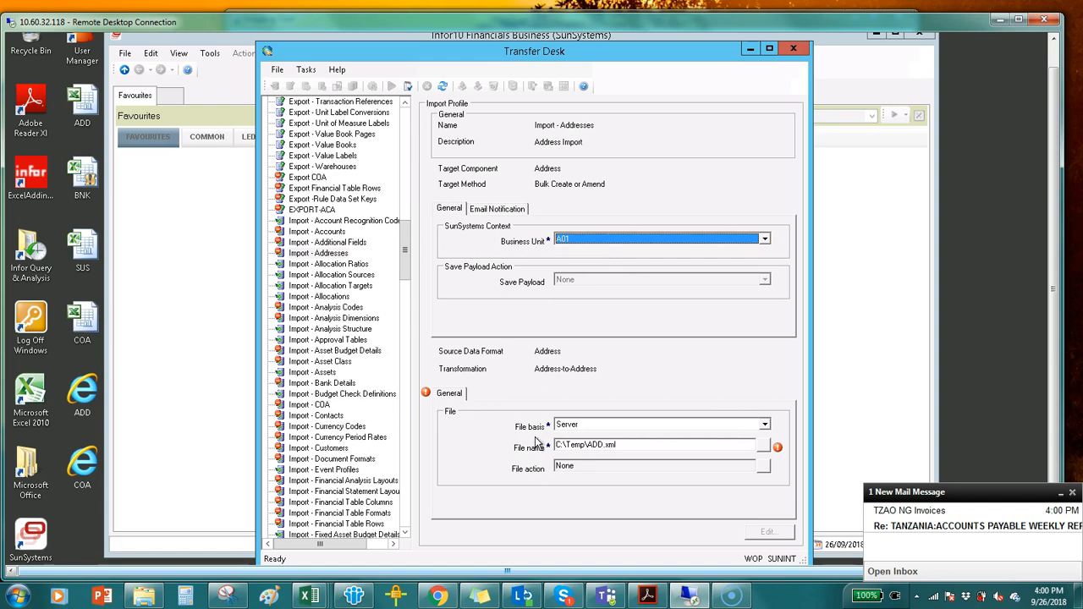
pyautogui.click(765, 425)
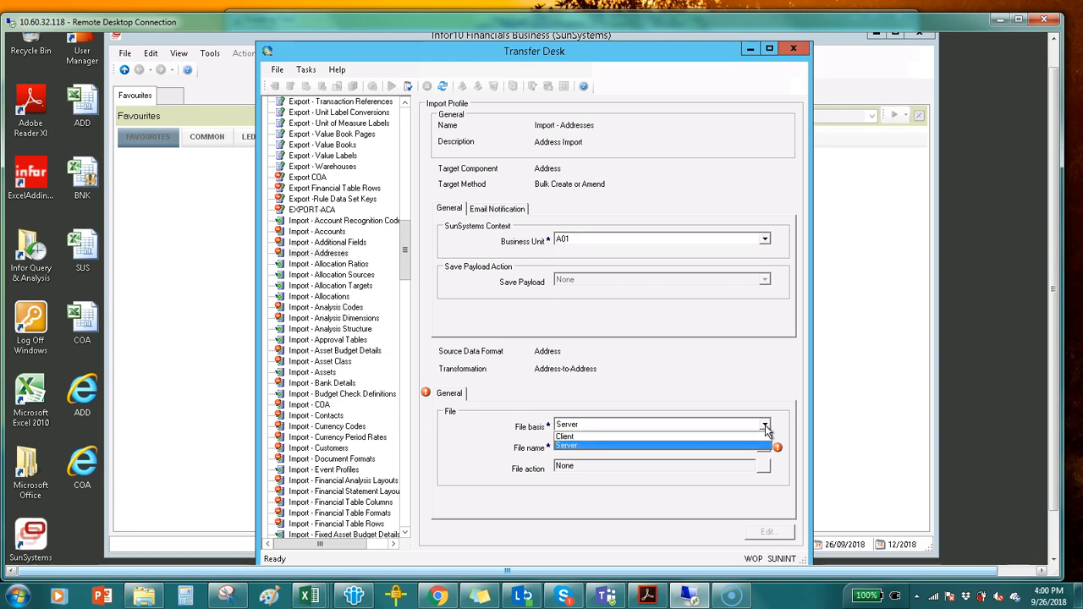
pyautogui.click(565, 437)
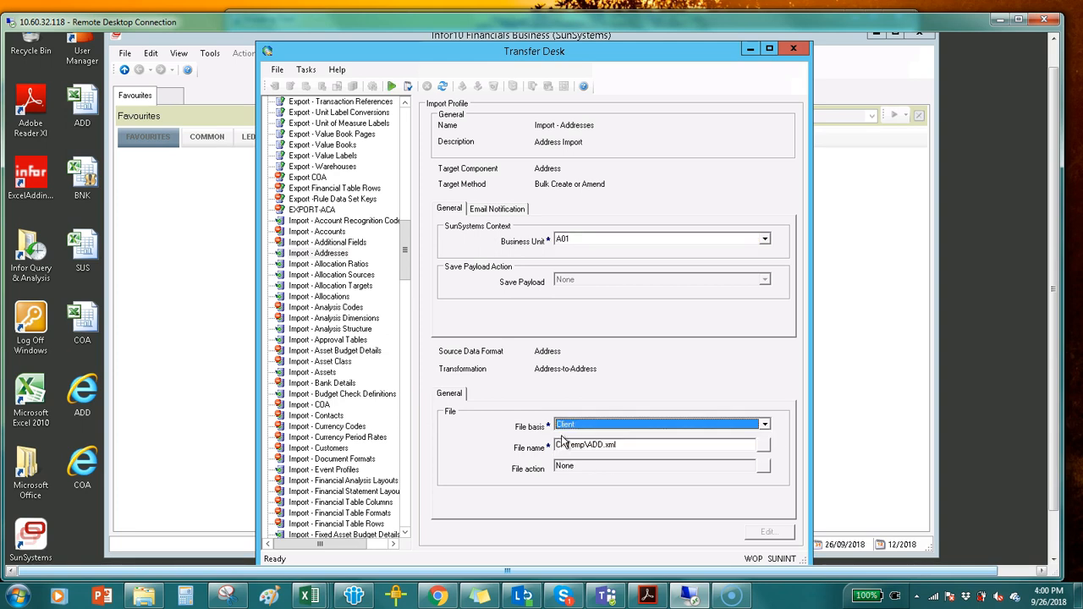
# Choose the ADD XML file on the Desktop as the source, run the address import and close its results.
pyautogui.click(764, 446)
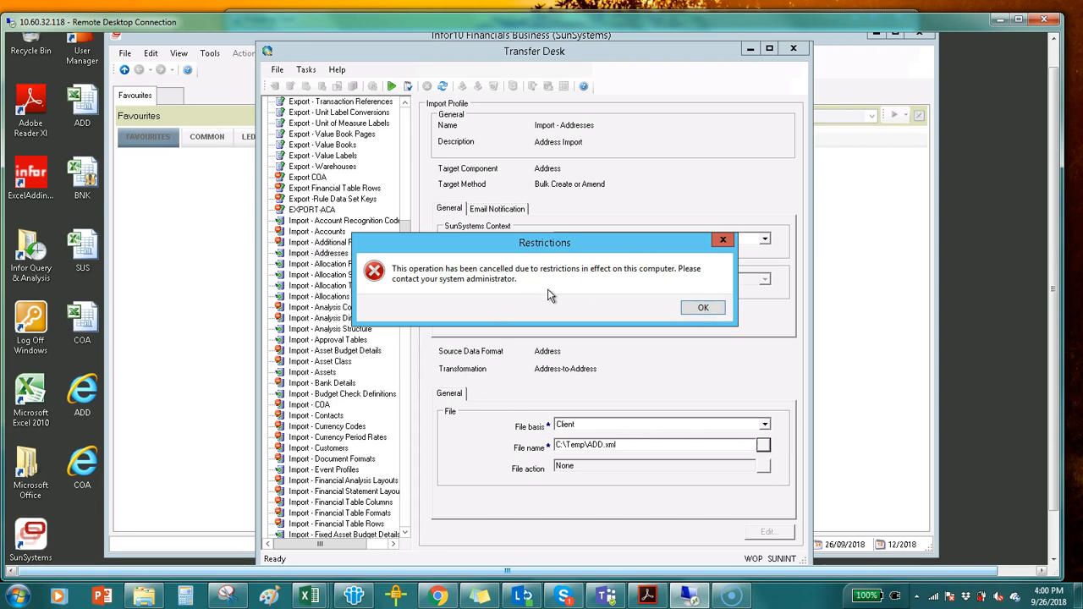
pyautogui.click(701, 308)
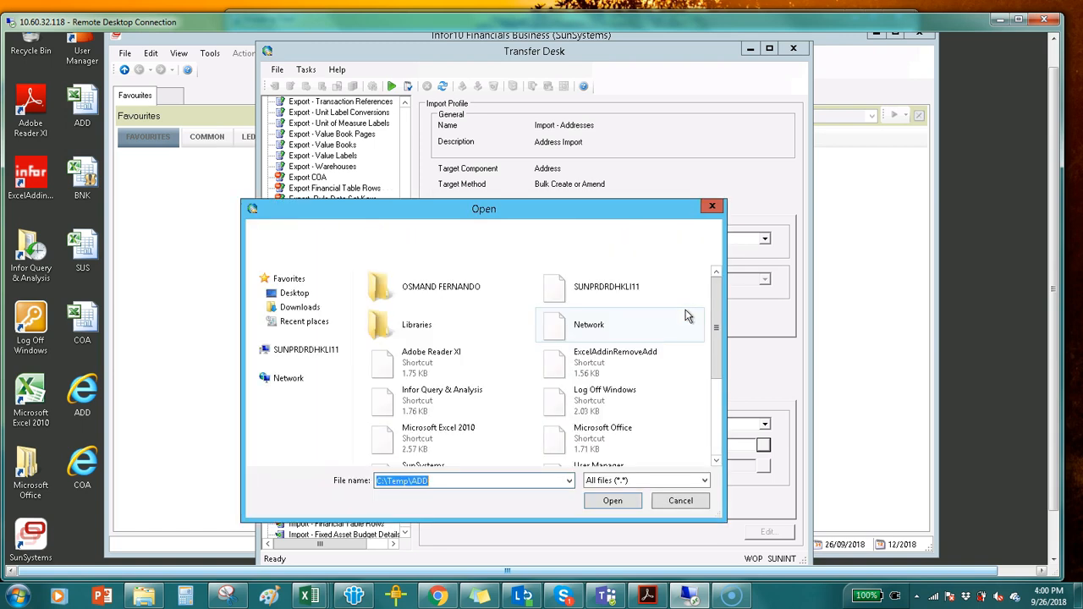
pyautogui.moveTo(717, 326); pyautogui.dragTo(719, 403)
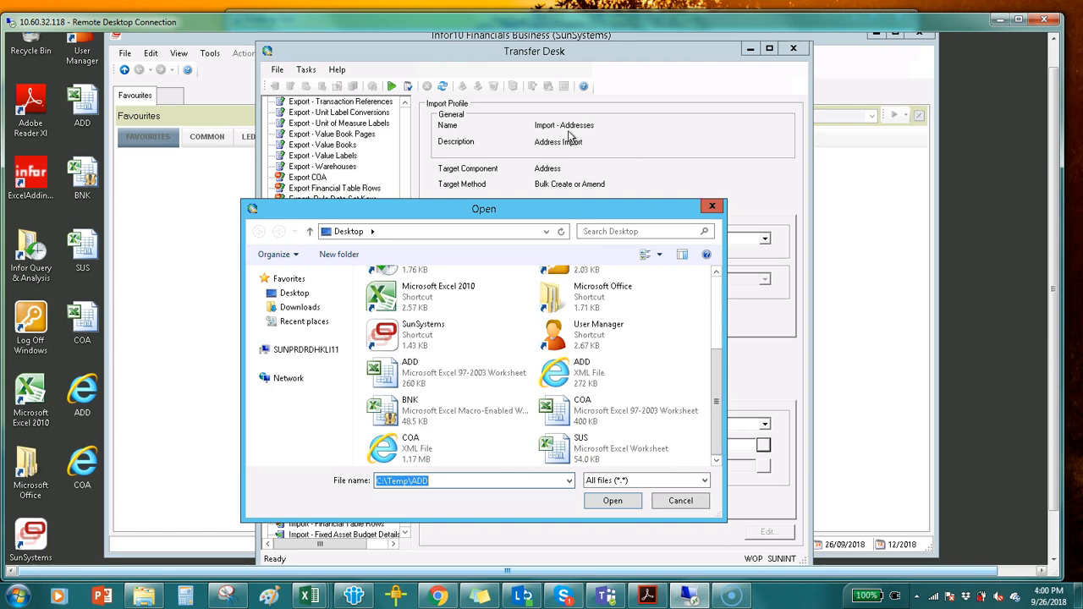
pyautogui.click(551, 377)
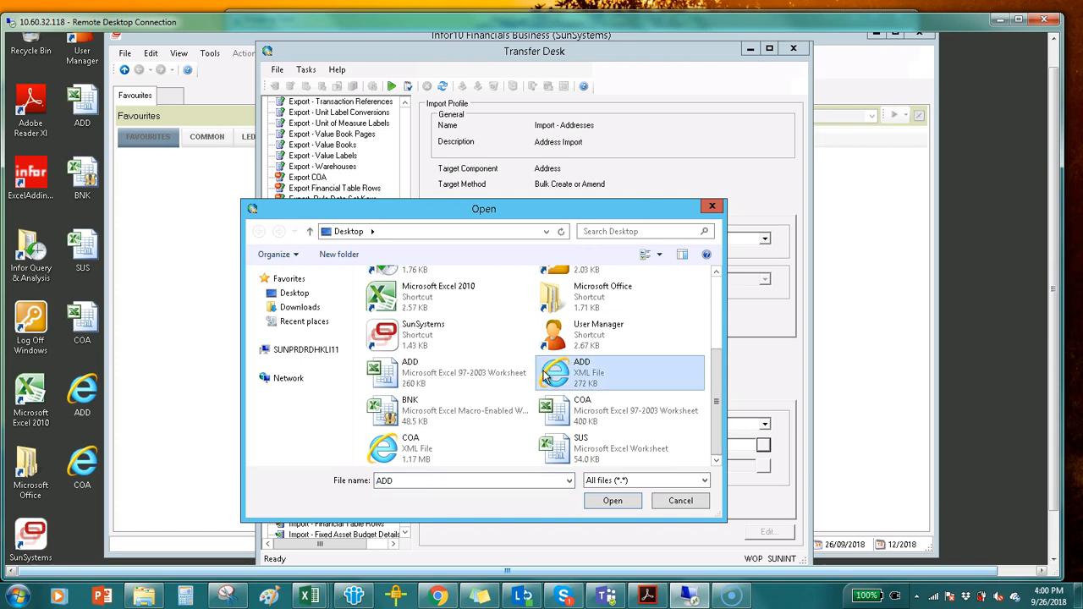
pyautogui.click(613, 501)
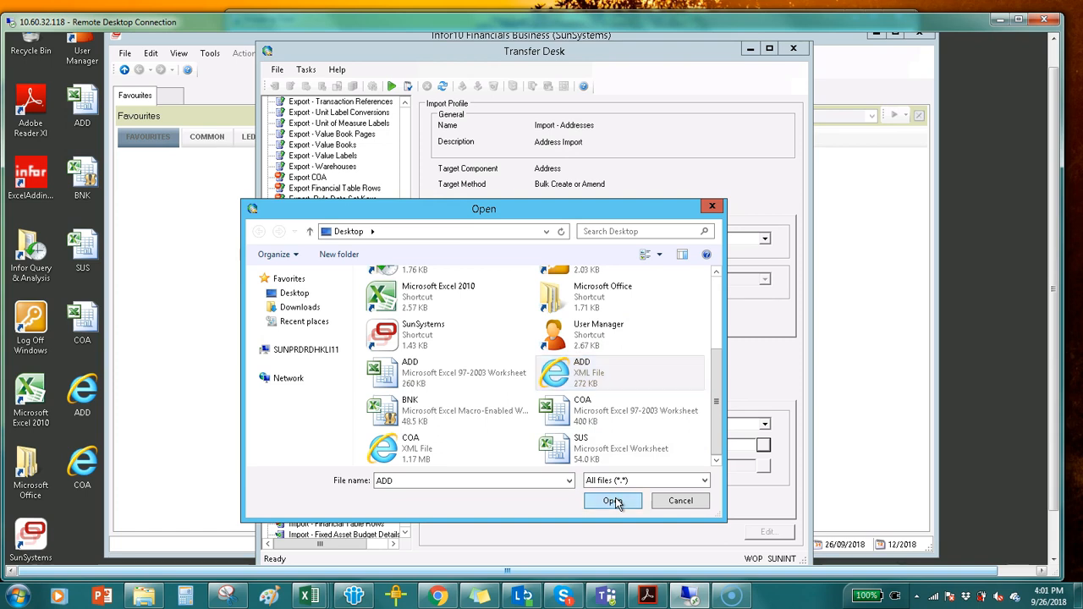
pyautogui.click(392, 88)
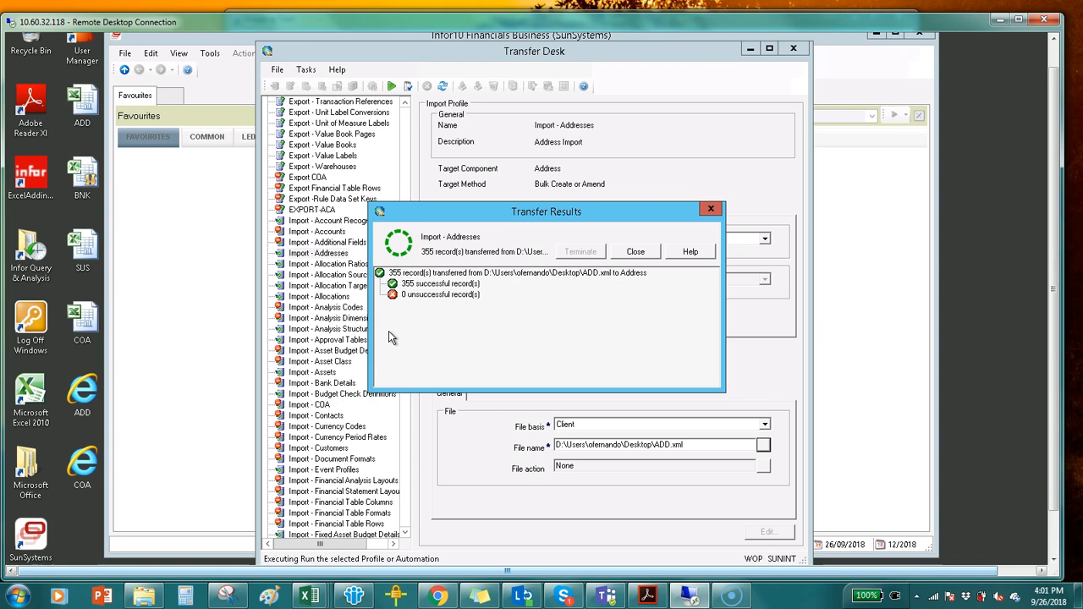
pyautogui.click(645, 255)
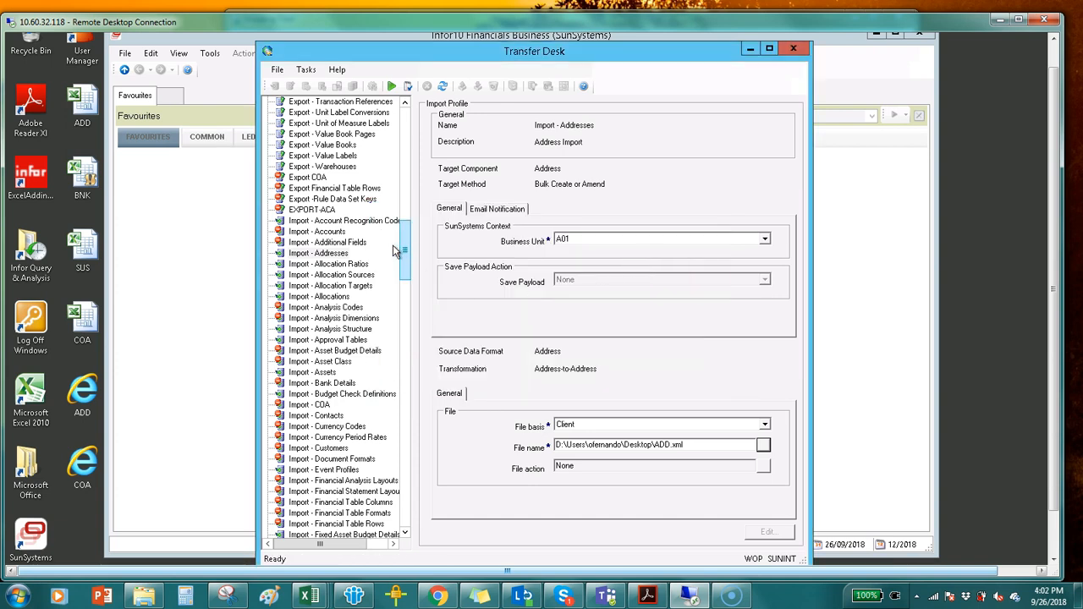
# Select the Import - Accounts profile and set its business unit to A01 and file basis to Client.
pyautogui.click(334, 232)
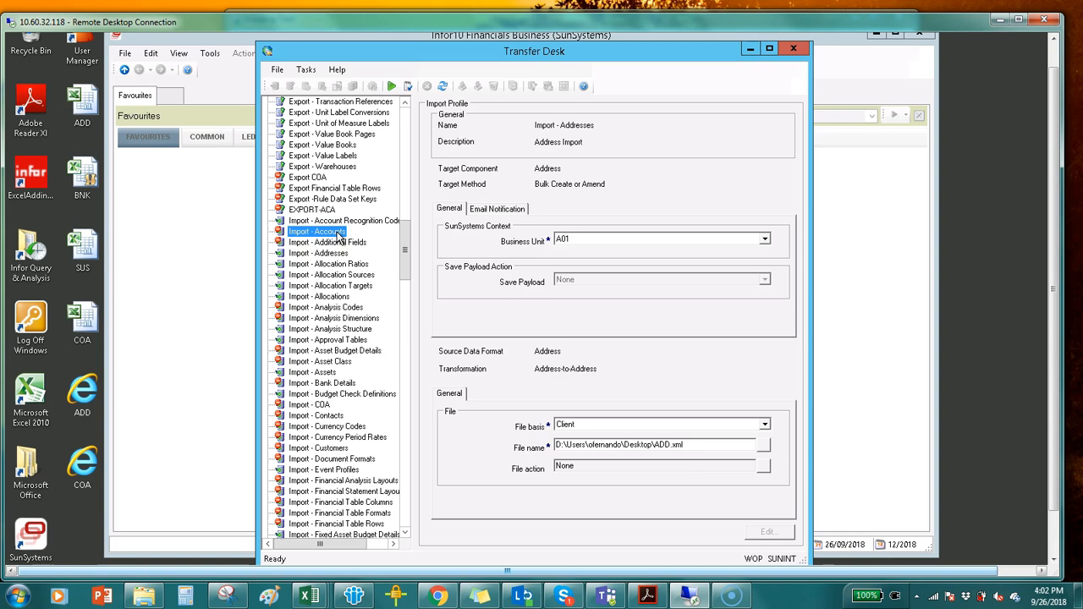
pyautogui.click(764, 240)
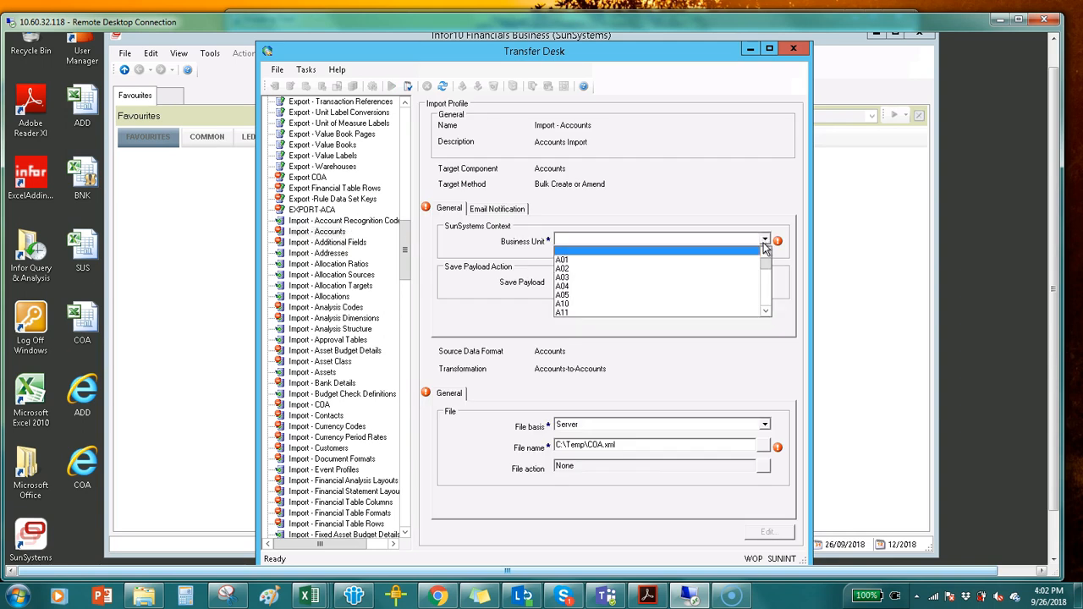
pyautogui.click(584, 251)
pyautogui.click(764, 424)
pyautogui.click(639, 437)
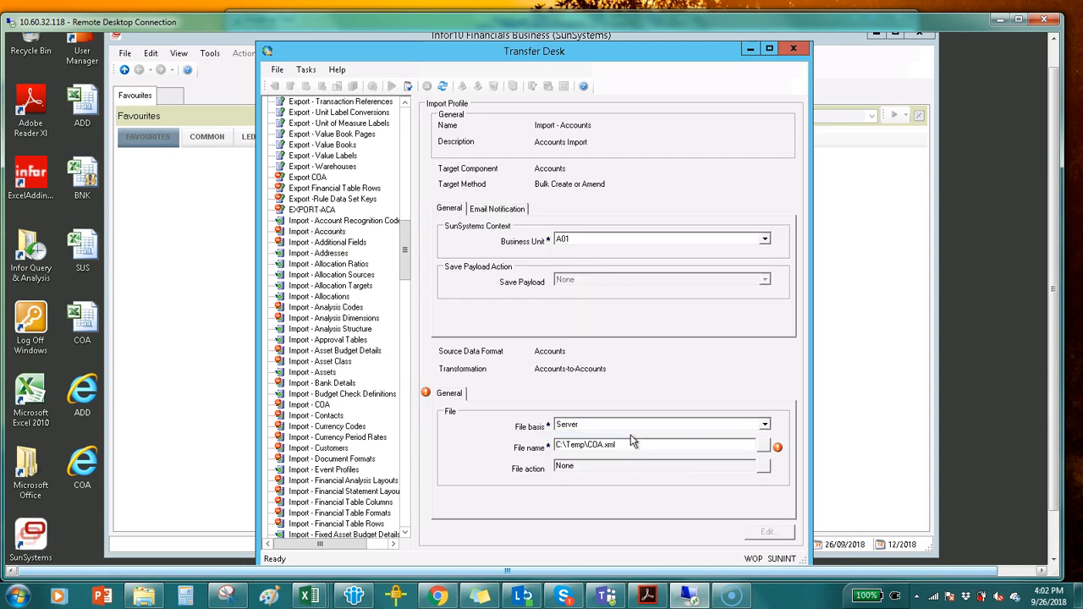
# Choose the COA XML file on the Desktop as the source, run the accounts import and close its results.
pyautogui.click(764, 446)
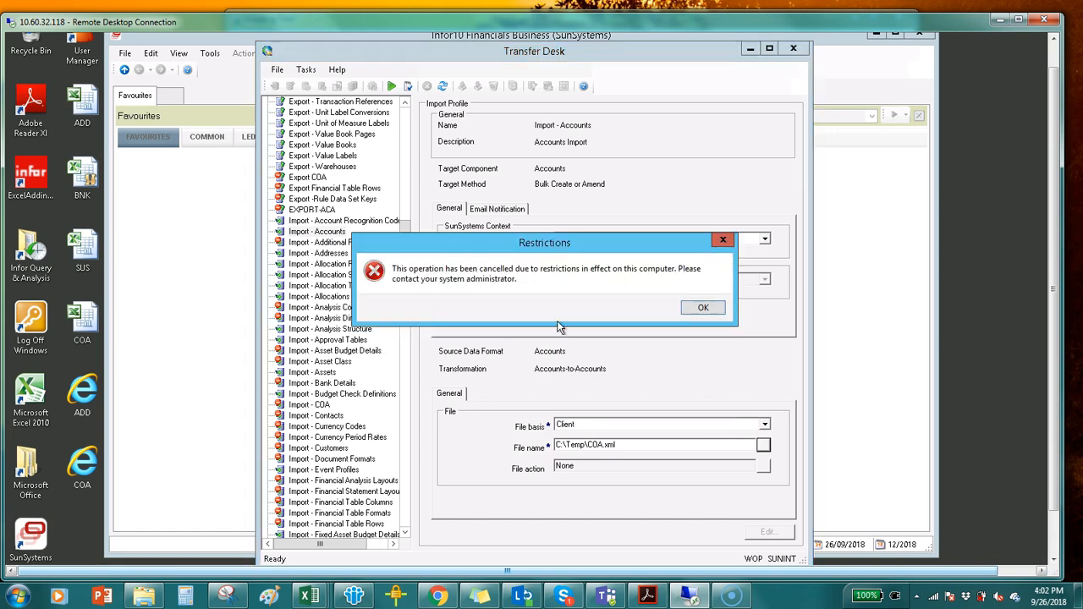
pyautogui.click(704, 310)
pyautogui.scroll(-3, 705, 361)
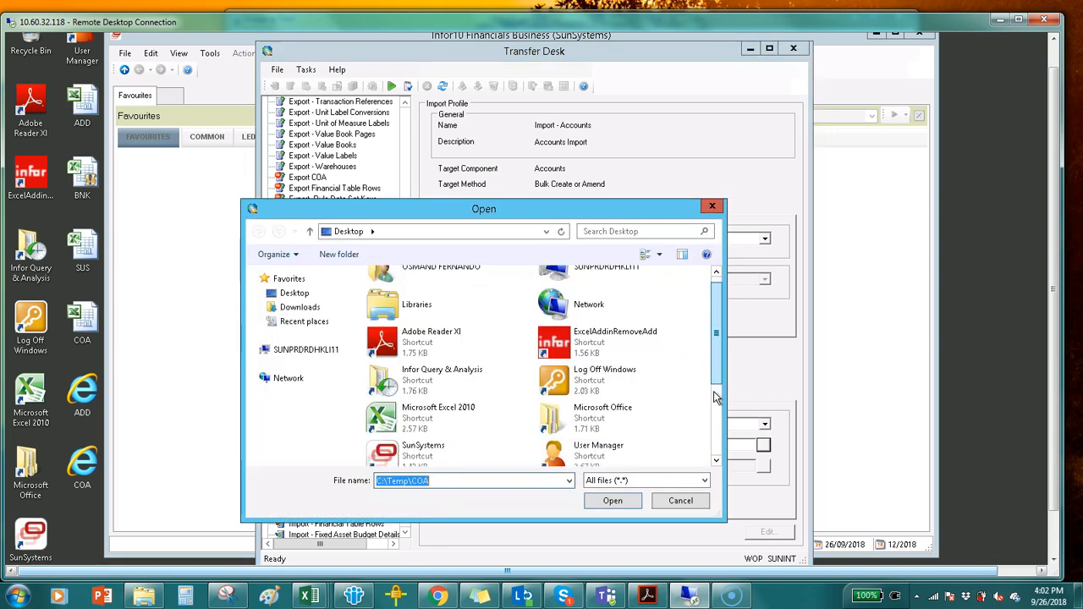
pyautogui.scroll(-1, 725, 381)
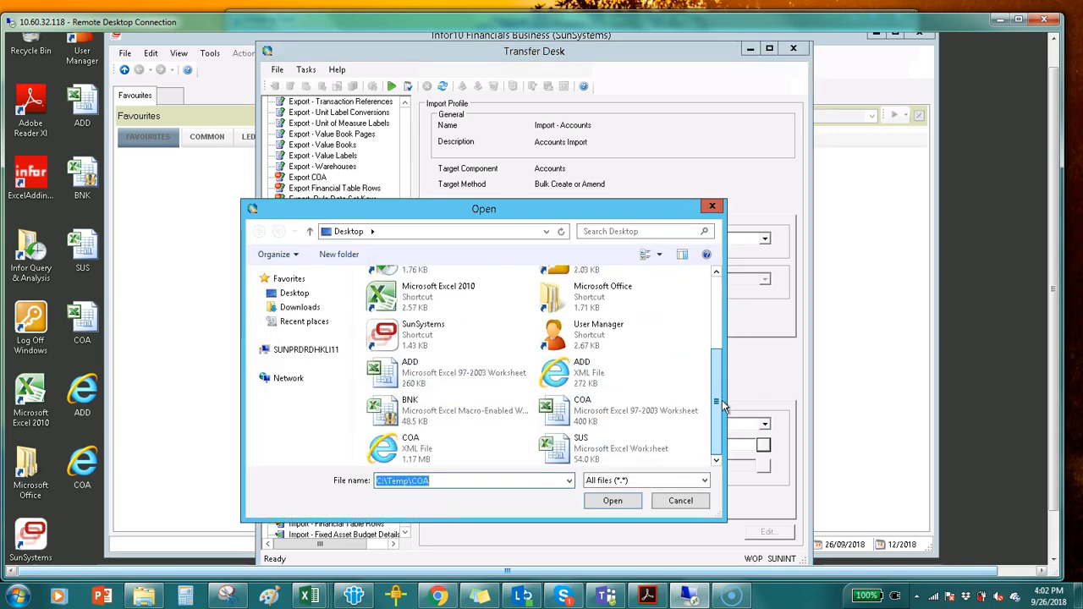
pyautogui.click(410, 444)
pyautogui.click(590, 502)
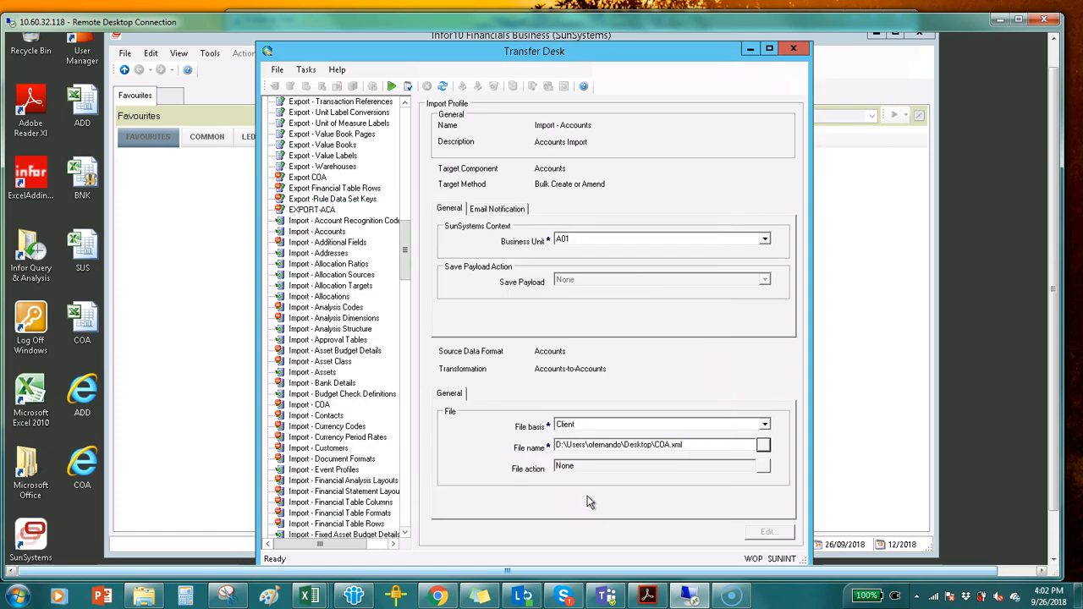
pyautogui.click(392, 87)
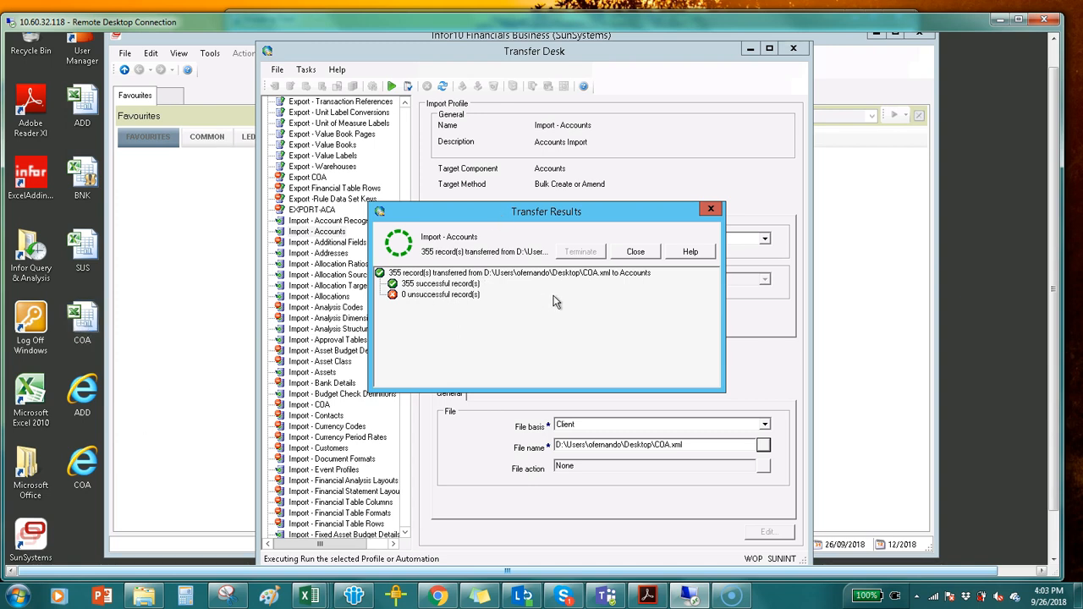
pyautogui.click(637, 256)
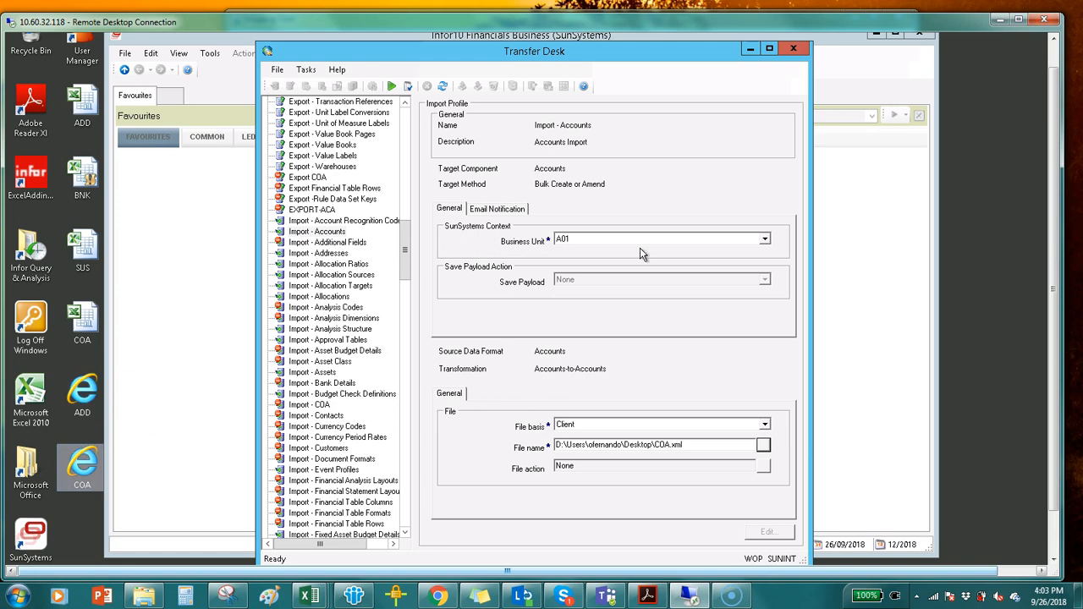
# Minimize Transfer Desk and SunSystems, maximize the remote session, and open the SUS workbook at cell A1.
pyautogui.click(751, 52)
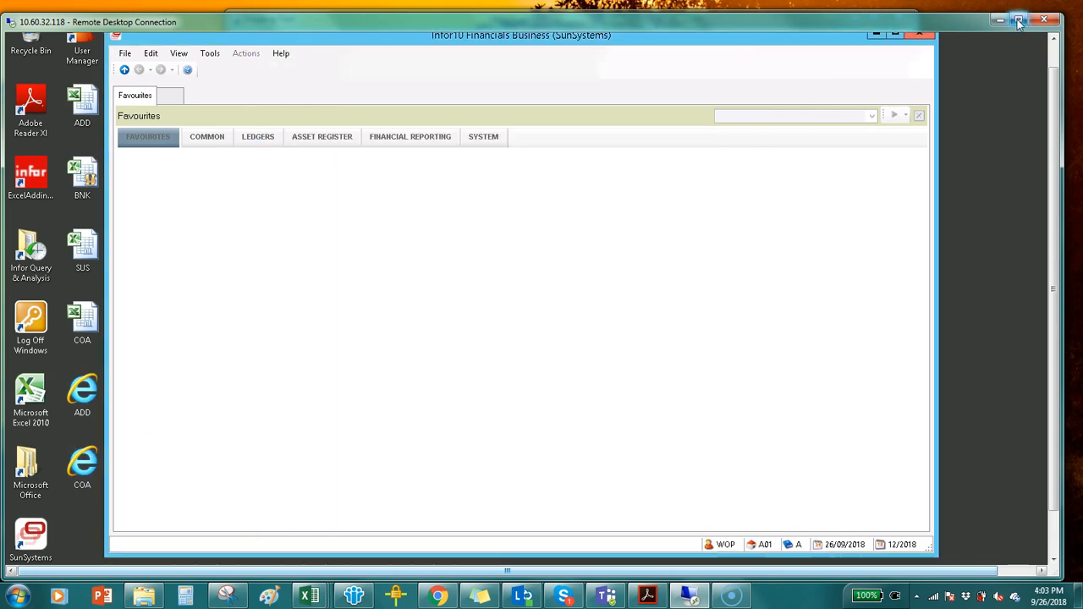
pyautogui.click(1019, 19)
pyautogui.click(873, 28)
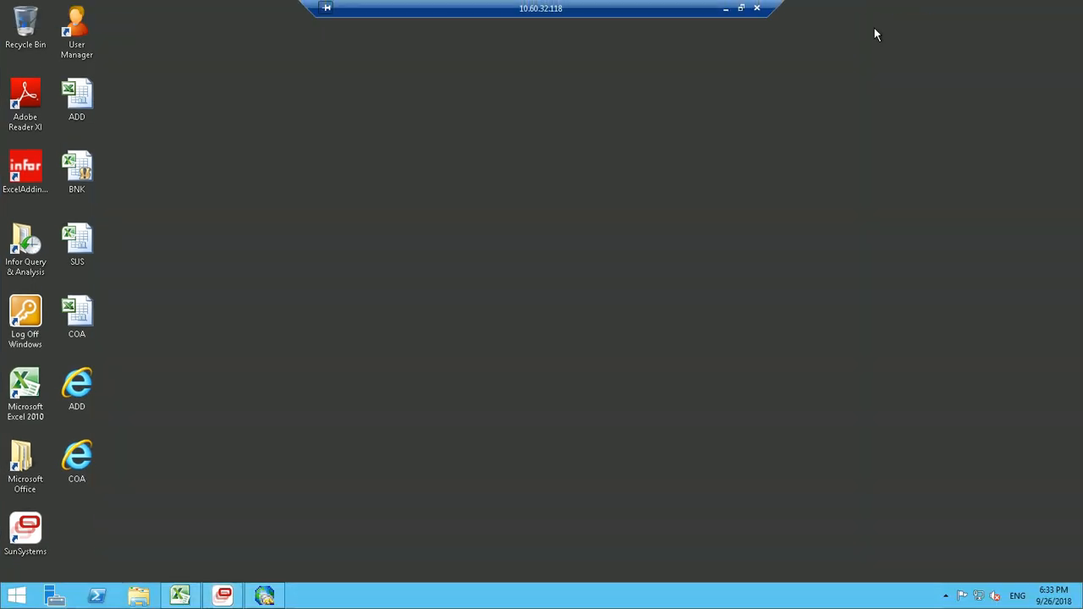
pyautogui.click(85, 256)
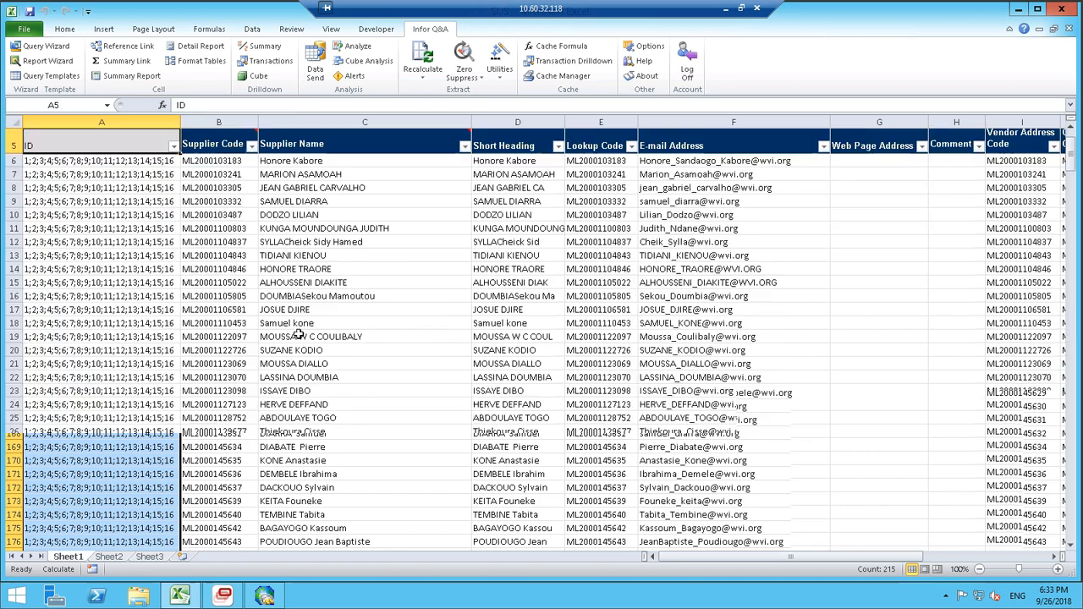
pyautogui.hotkey('ctrl', 'Home')
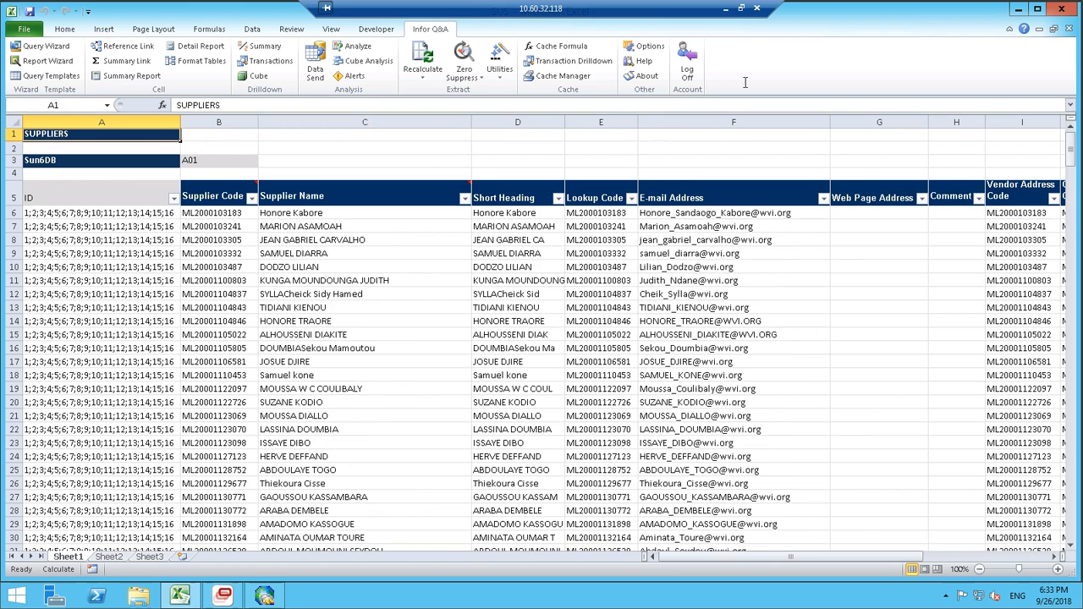
# Start Data Send for the suppliers sheet and load the internal definition SUPPLIER.
pyautogui.click(317, 72)
pyautogui.moveTo(178, 597)
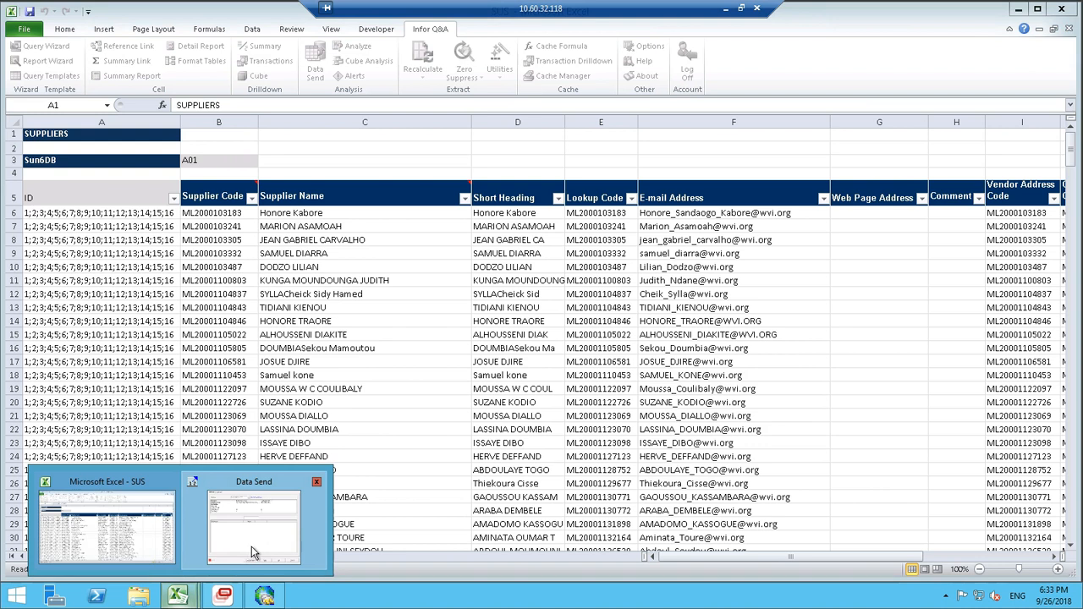
pyautogui.click(251, 552)
pyautogui.click(525, 495)
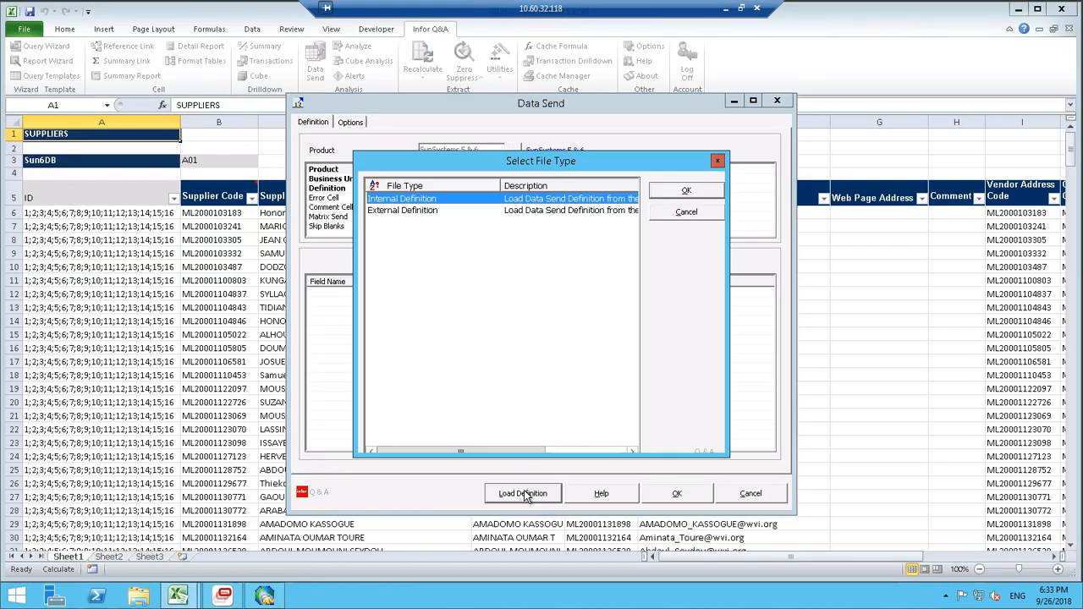
pyautogui.click(683, 189)
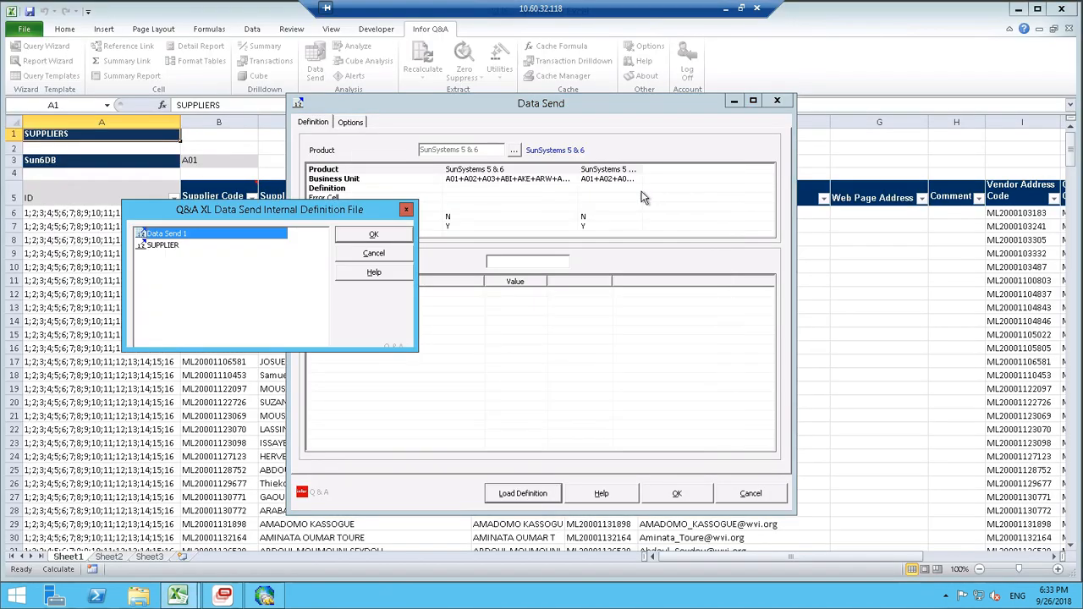
pyautogui.click(166, 247)
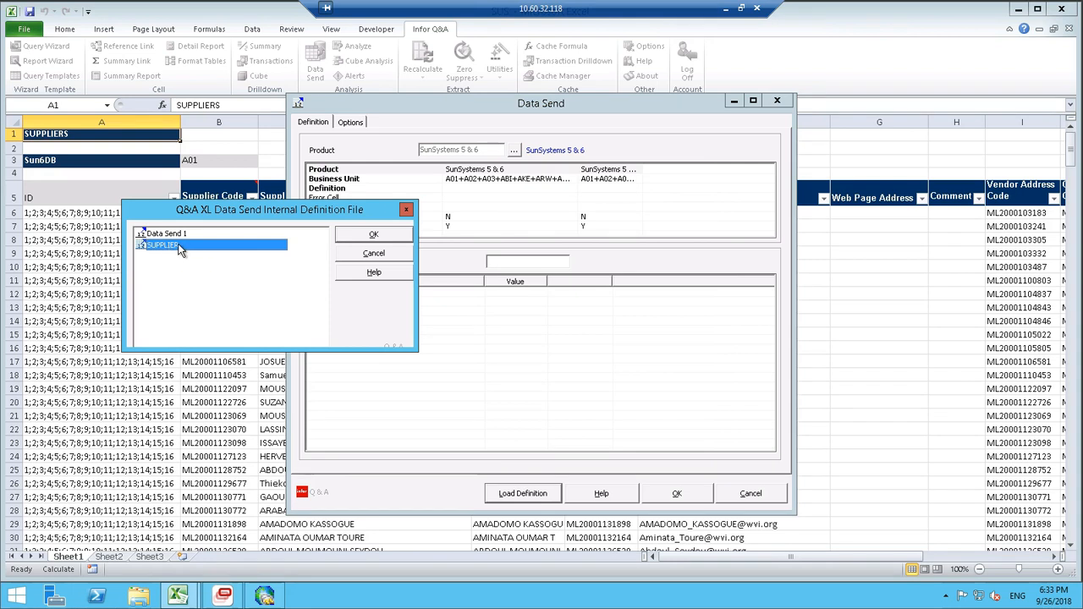
pyautogui.click(356, 238)
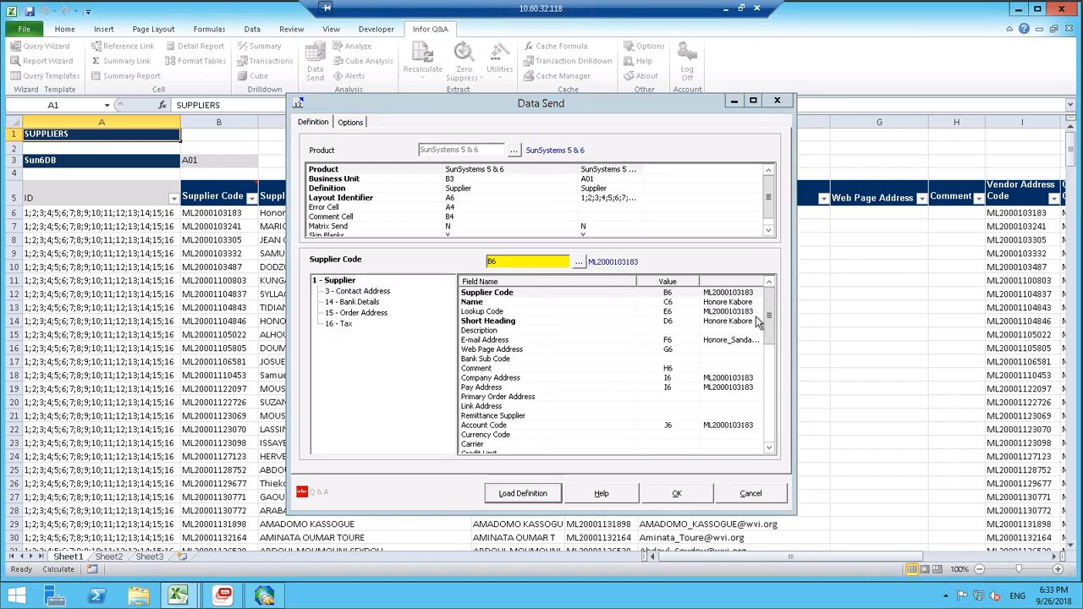
# Export the supplier data to the transaction file SUP.xml on the Desktop.
pyautogui.moveTo(769, 330)
pyautogui.mouseDown()
pyautogui.moveTo(769, 406)
pyautogui.moveTo(769, 310)
pyautogui.mouseUp()
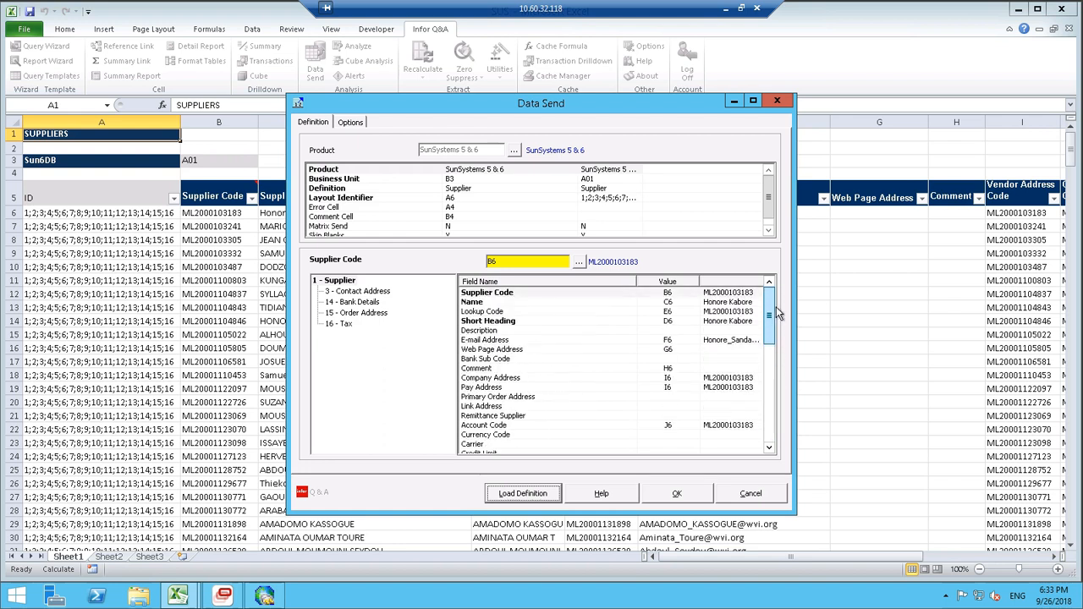
pyautogui.click(346, 125)
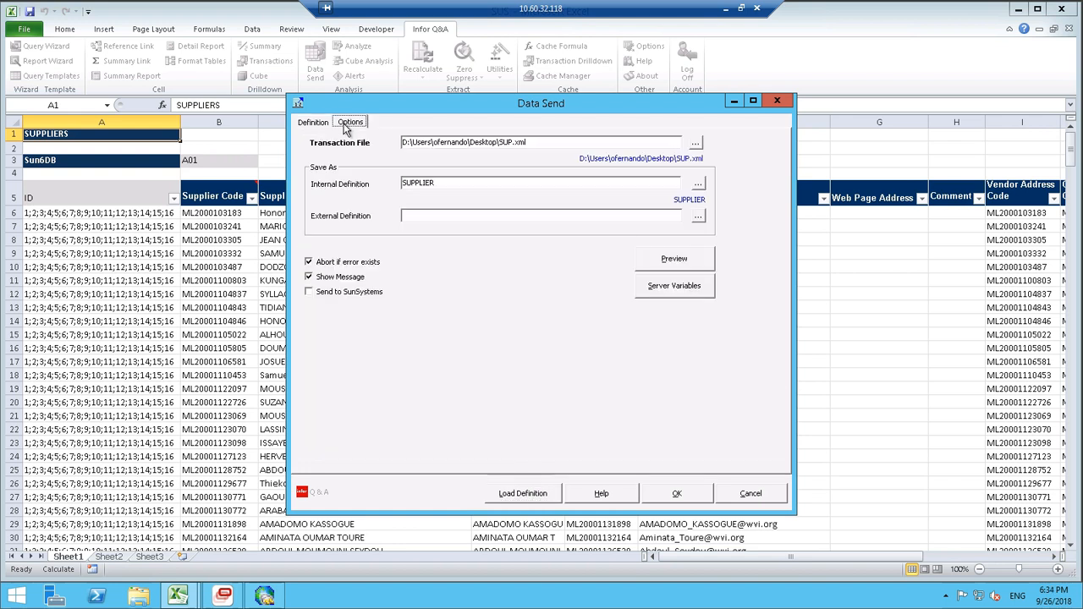
pyautogui.click(695, 143)
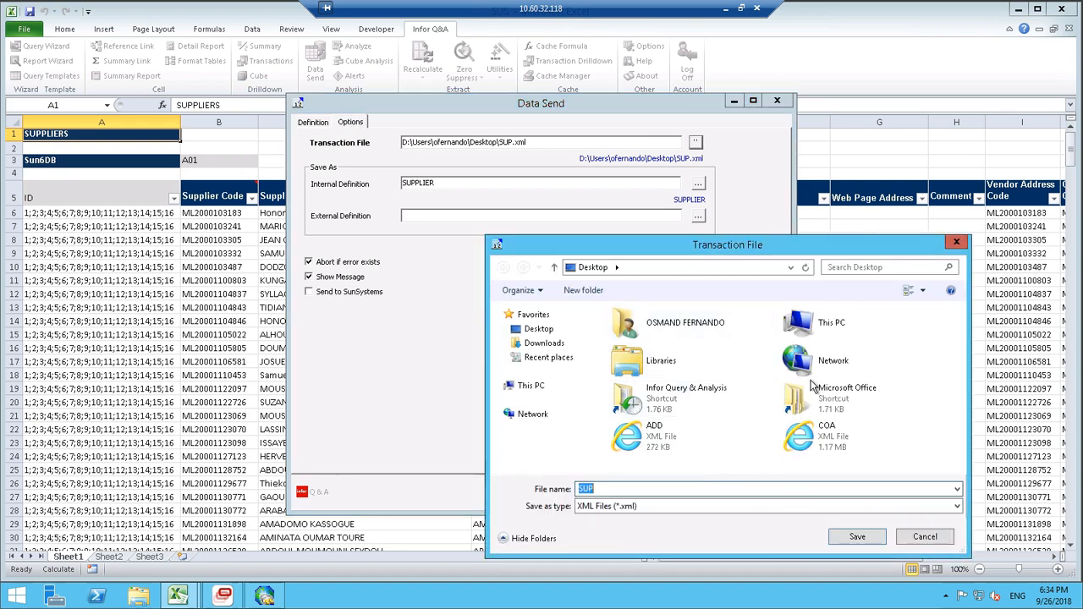
pyautogui.click(867, 539)
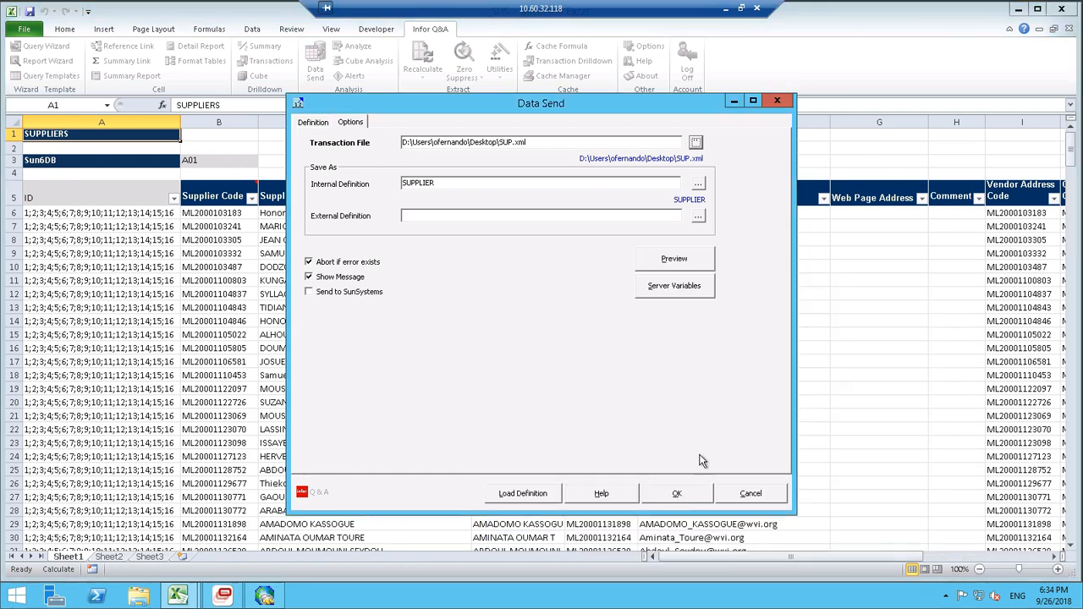
pyautogui.click(694, 495)
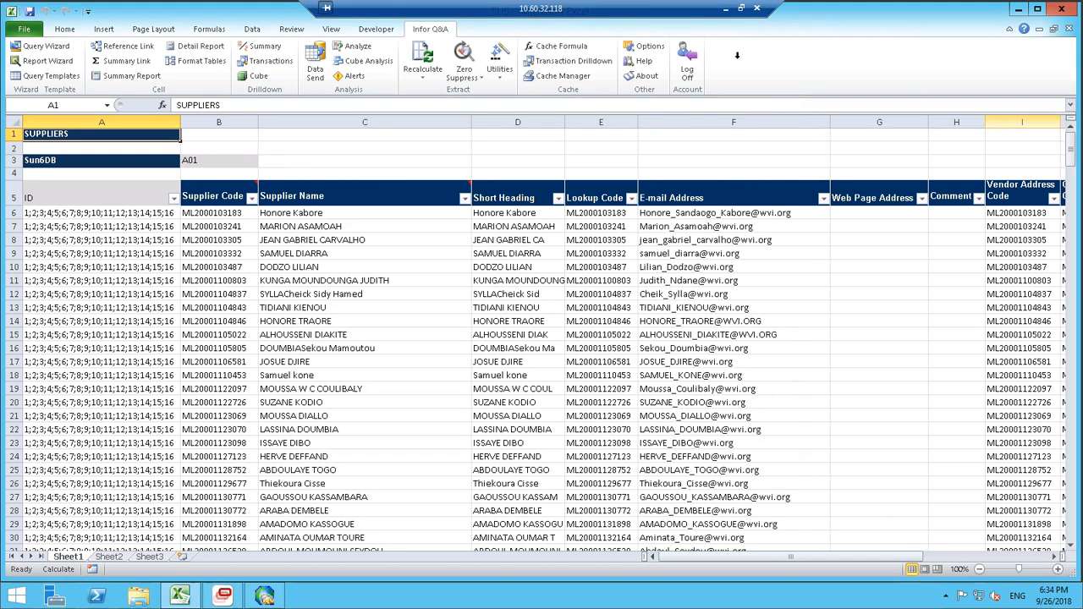
# Close the SUS workbook and minimize Excel to select the SUP XML file on the desktop.
pyautogui.click(1068, 28)
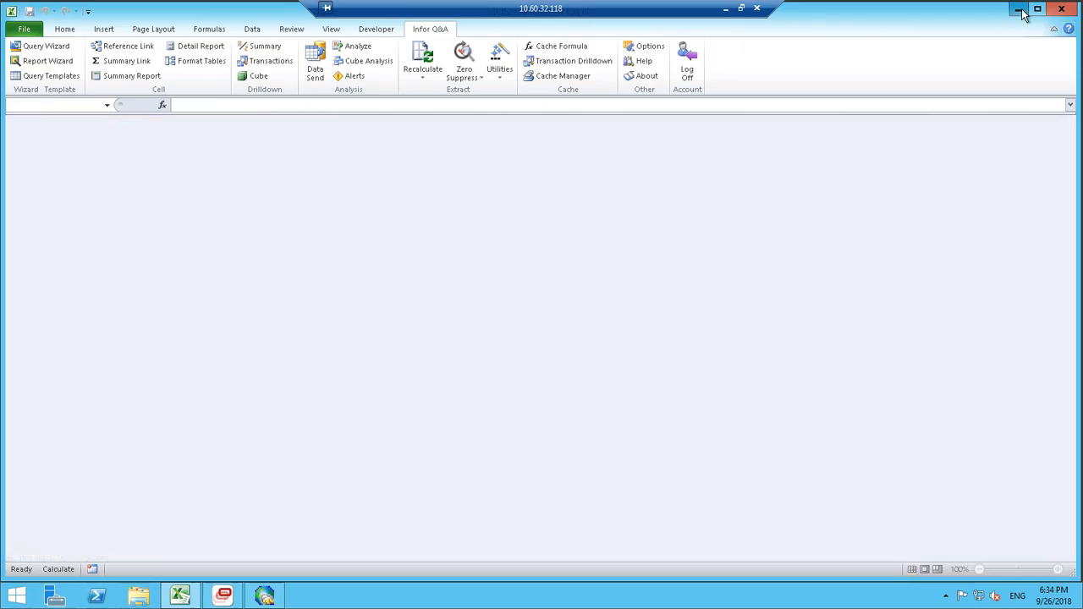
pyautogui.click(1018, 8)
pyautogui.click(86, 528)
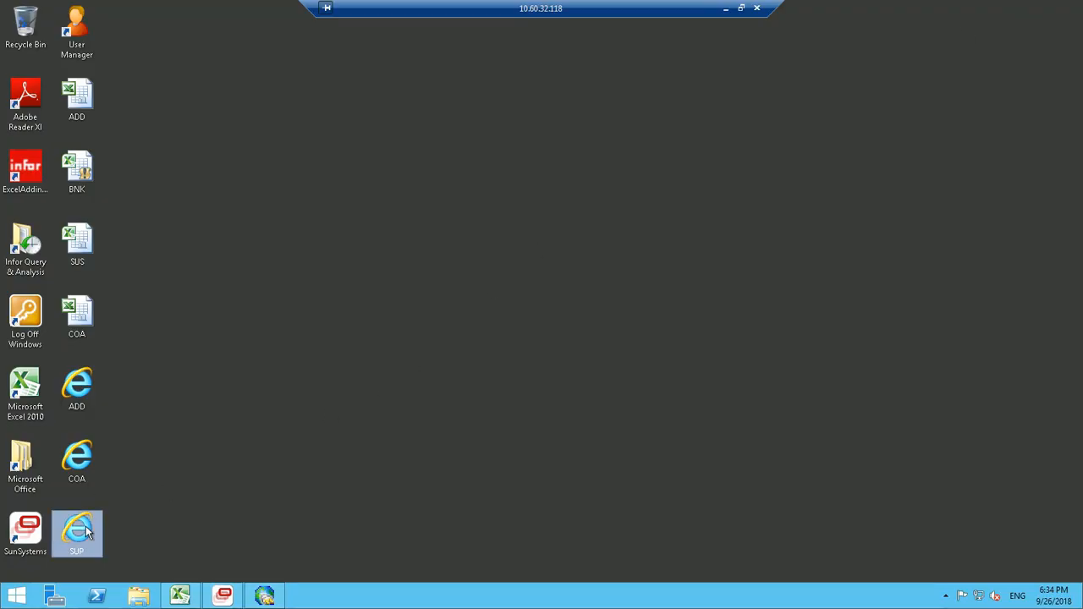
# Switch to Transfer Desk and set the Import - Suppliers profile to business unit A01 and file basis Client.
pyautogui.click(264, 596)
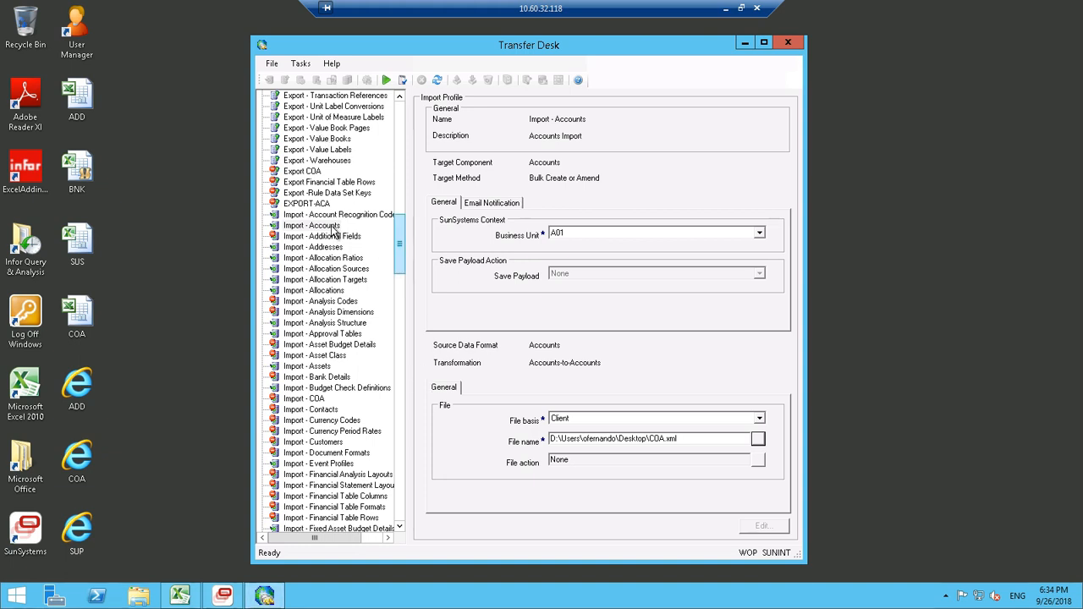
pyautogui.moveTo(401, 238); pyautogui.dragTo(402, 312)
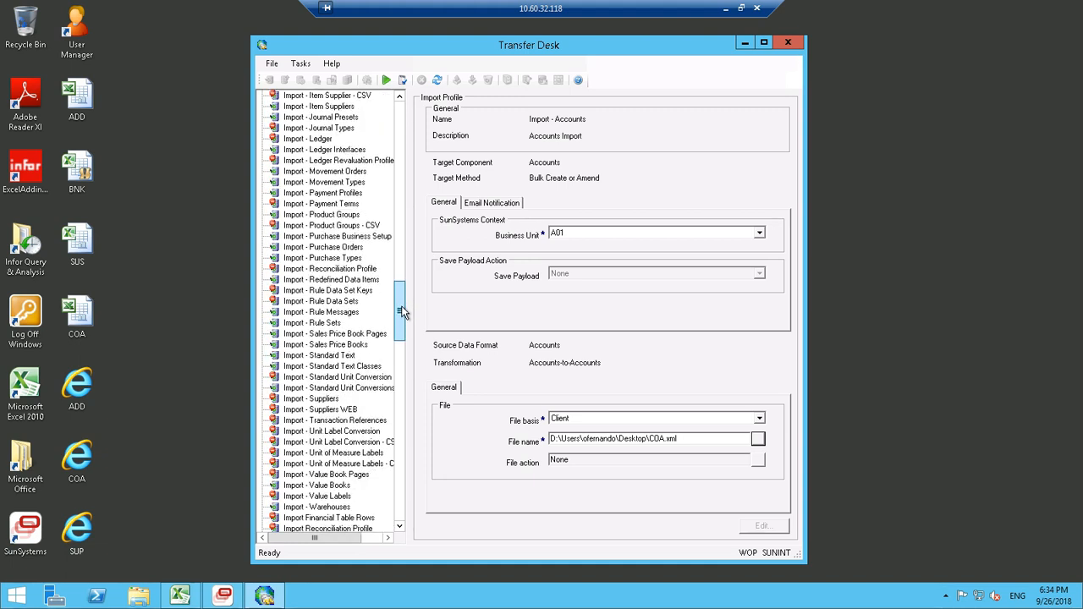
pyautogui.scroll(-1, 402, 310)
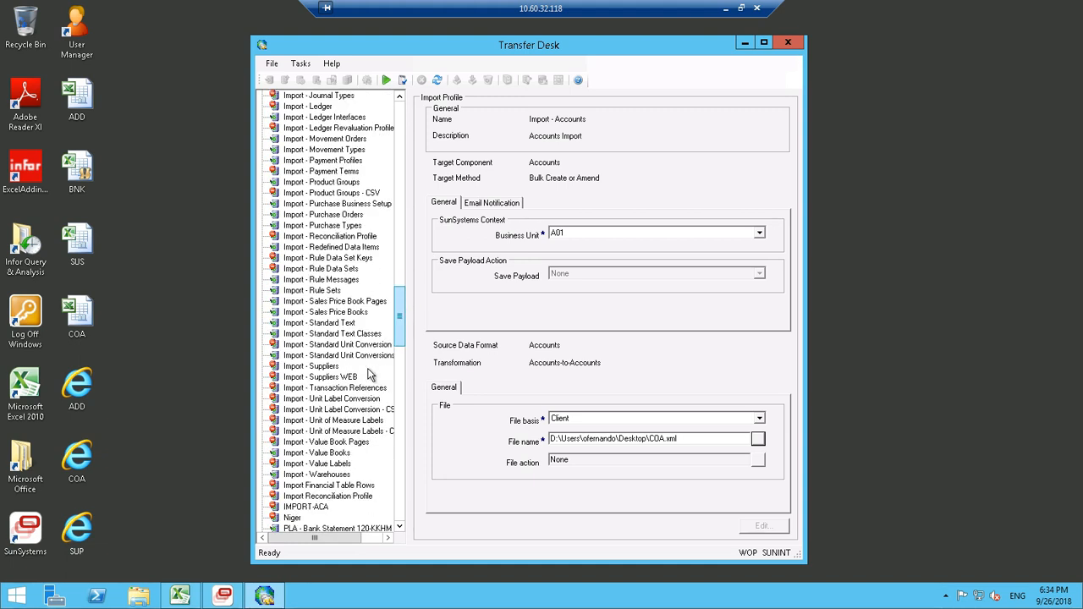
pyautogui.click(306, 369)
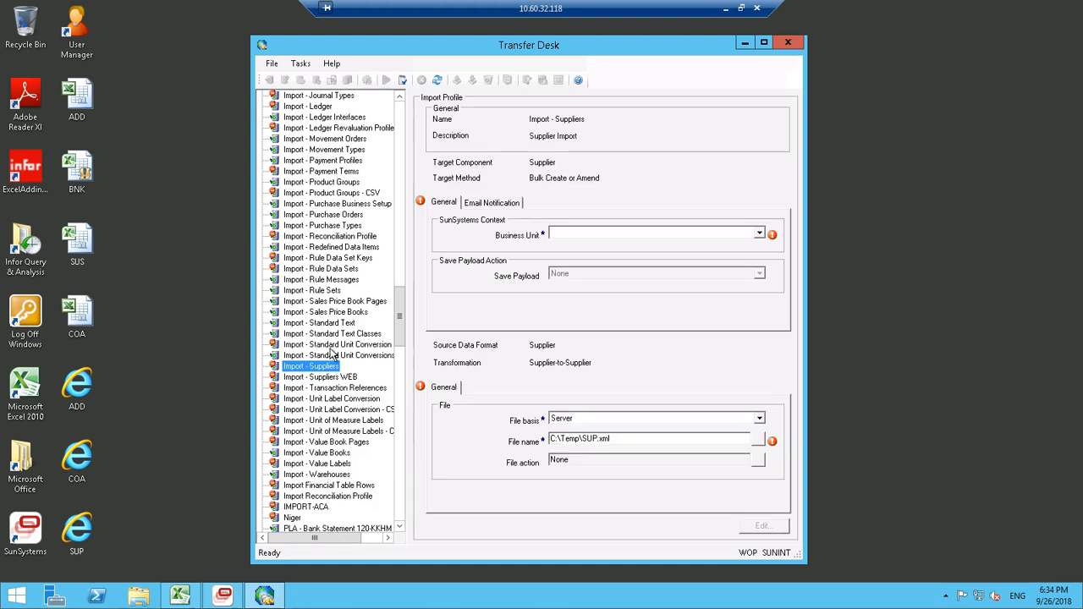
pyautogui.click(760, 235)
pyautogui.click(634, 325)
pyautogui.click(759, 418)
pyautogui.click(603, 438)
# Choose SUP.xml on the Desktop as the source file, run the suppliers import and close its results.
pyautogui.click(759, 438)
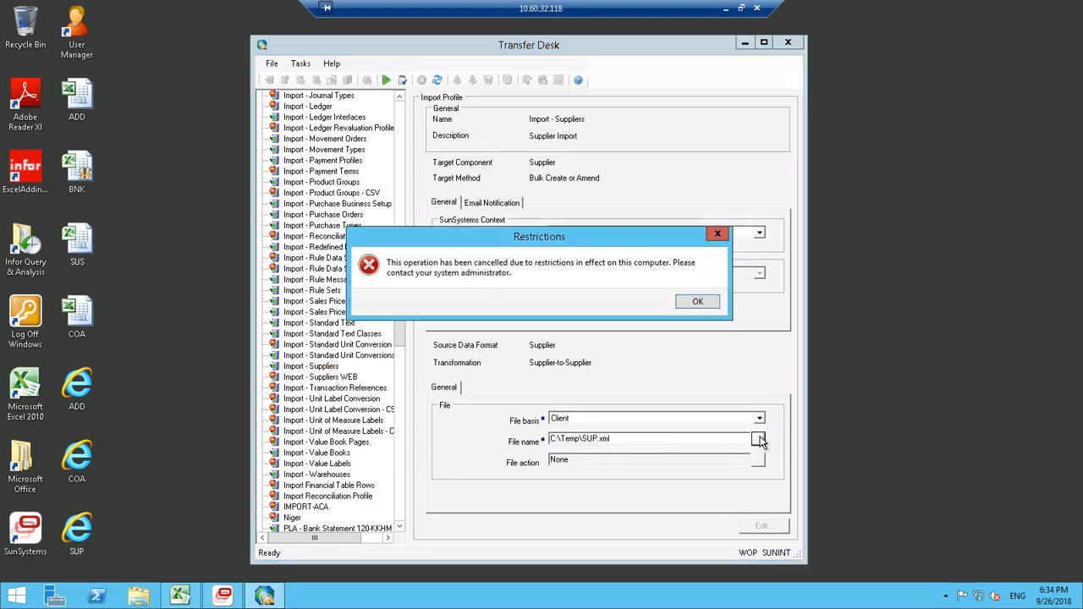
pyautogui.click(762, 300)
pyautogui.scroll(-5, 686, 324)
pyautogui.click(592, 402)
pyautogui.click(608, 494)
pyautogui.click(387, 80)
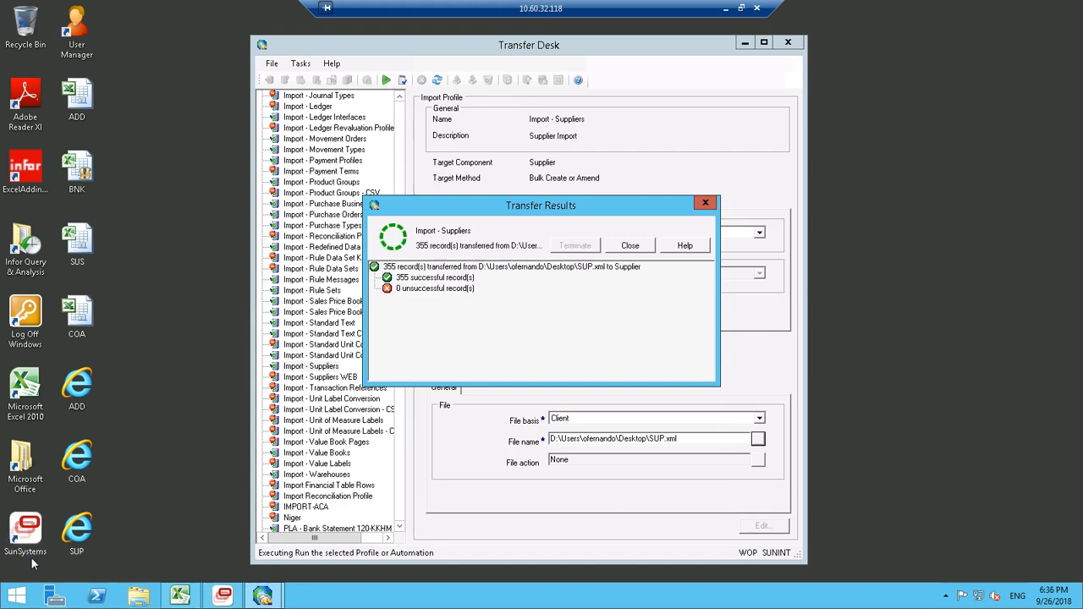
pyautogui.click(646, 245)
# Minimize Transfer Desk, open the BNK workbook and load the internal definition Bank Details in Data Send.
pyautogui.click(745, 42)
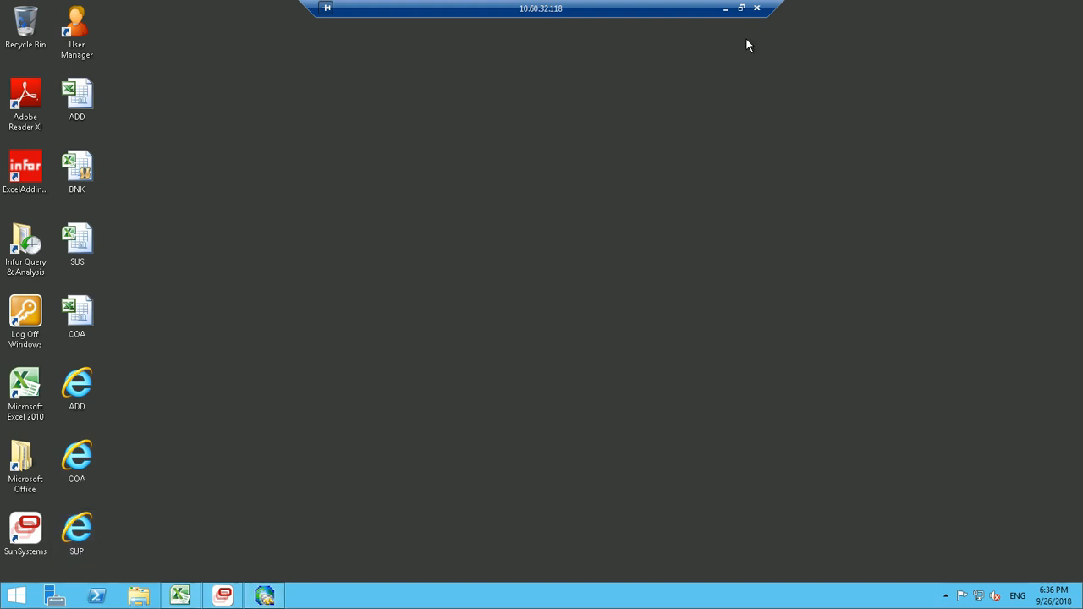
pyautogui.doubleClick(85, 163)
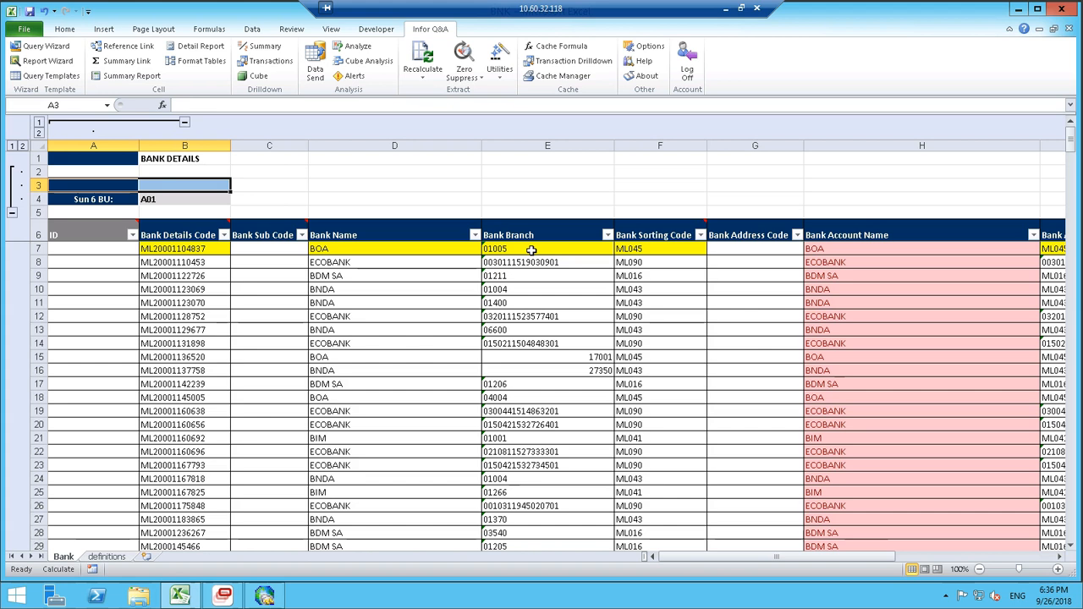
pyautogui.click(316, 77)
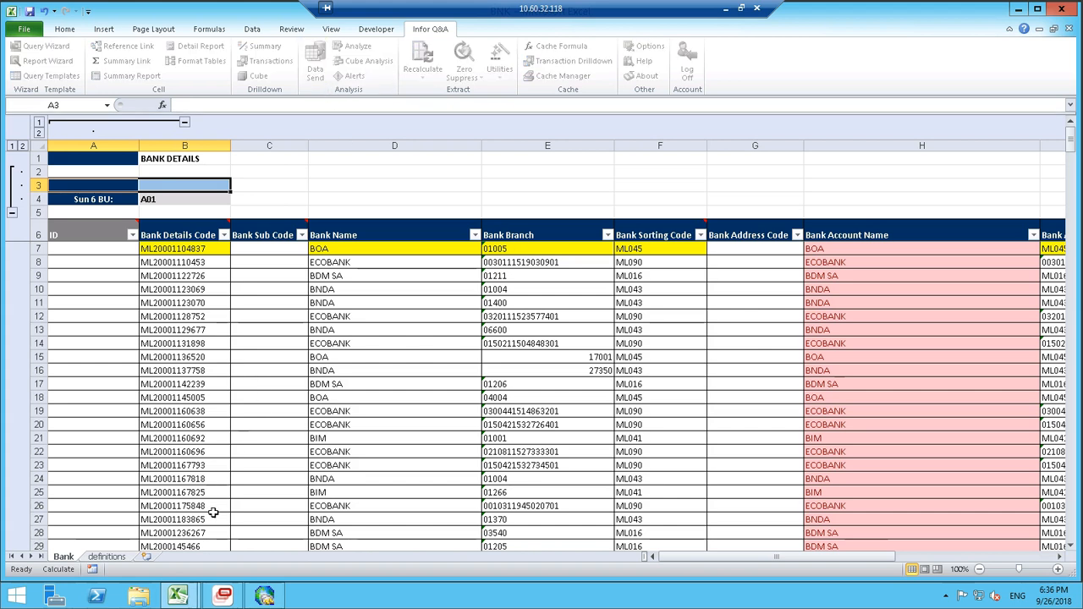
pyautogui.moveTo(180, 595)
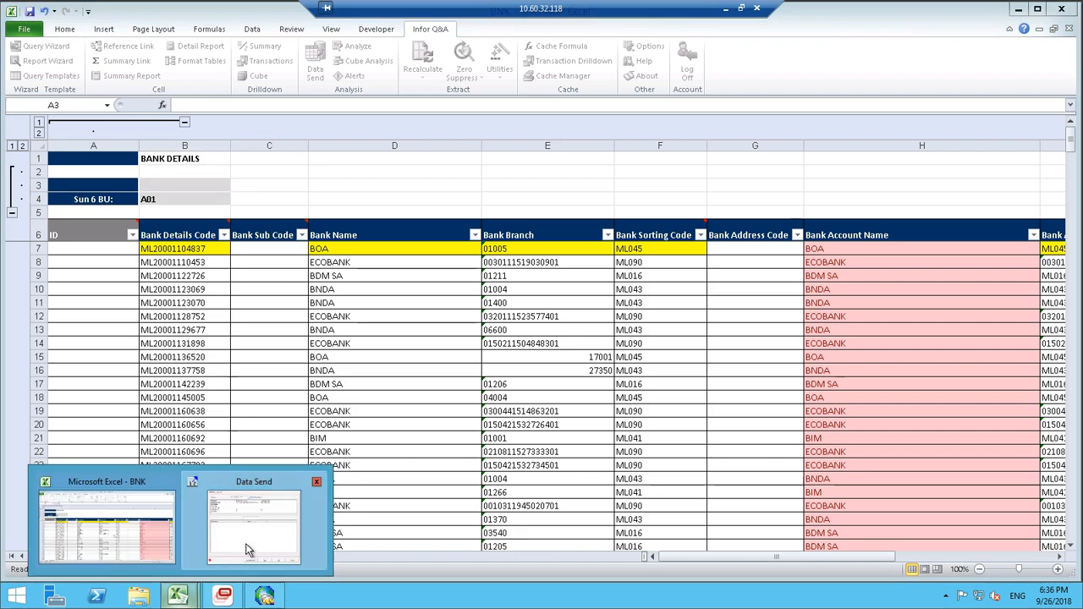
pyautogui.click(263, 520)
pyautogui.click(548, 496)
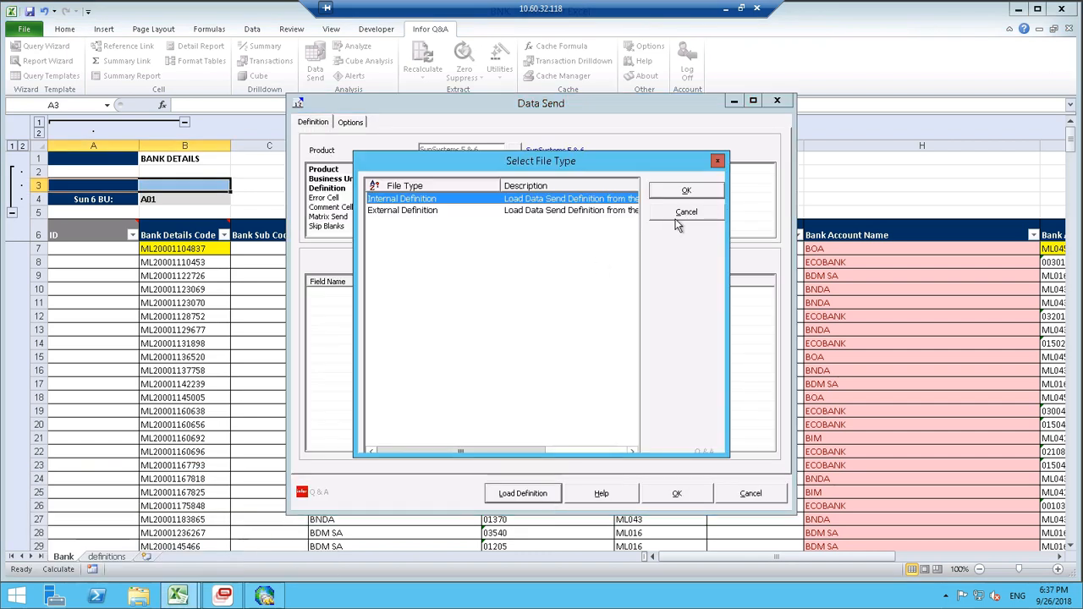
pyautogui.click(689, 192)
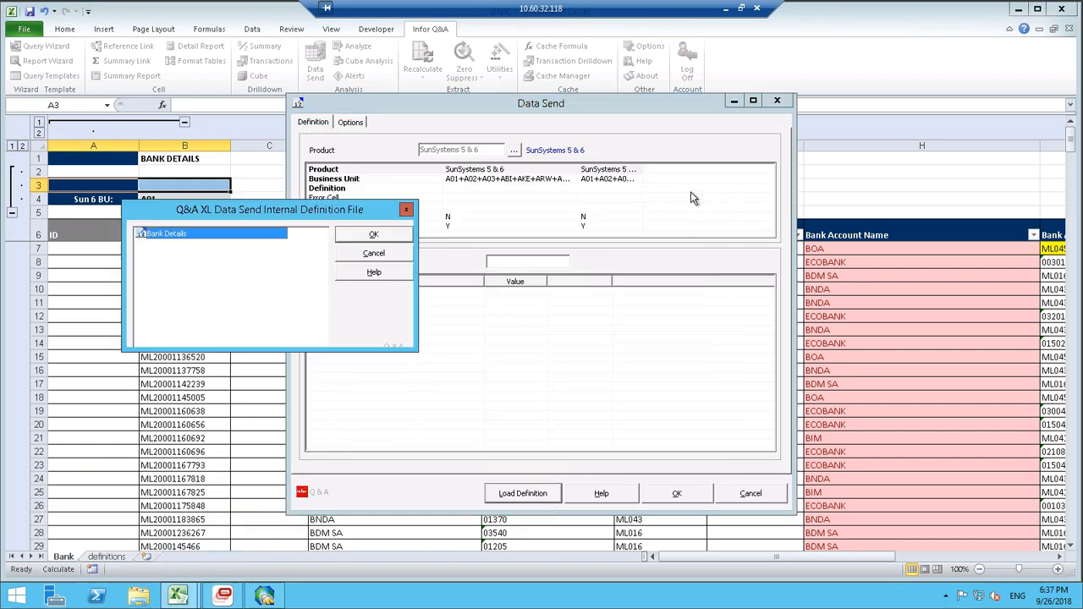
pyautogui.click(369, 238)
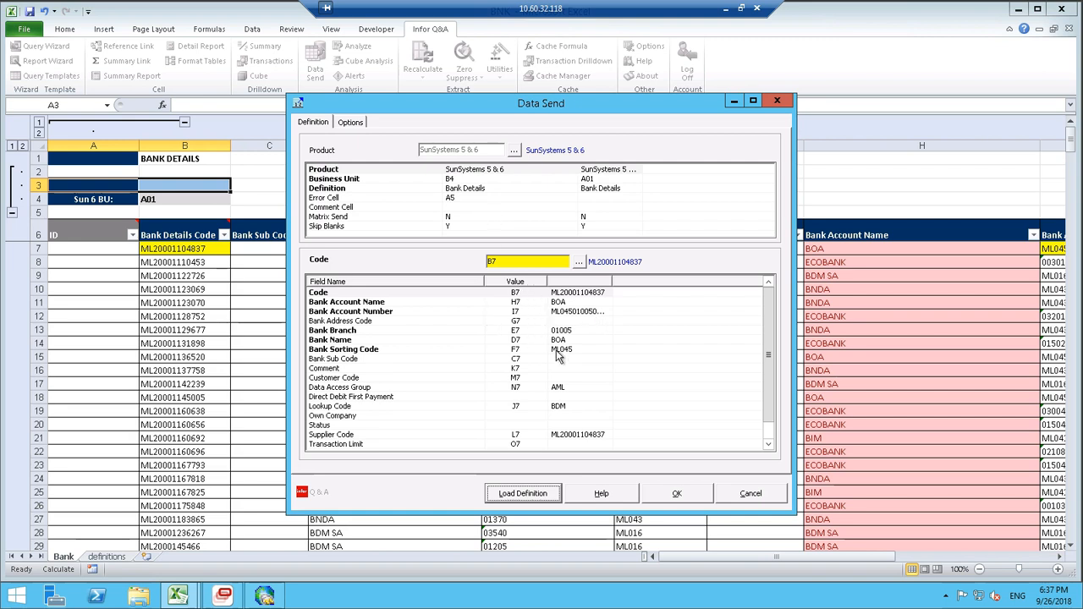
# Compare the Bank Details field mapping with the worksheet columns from Bank Name to Transaction Reference.
pyautogui.moveTo(622, 108); pyautogui.dragTo(571, 291)
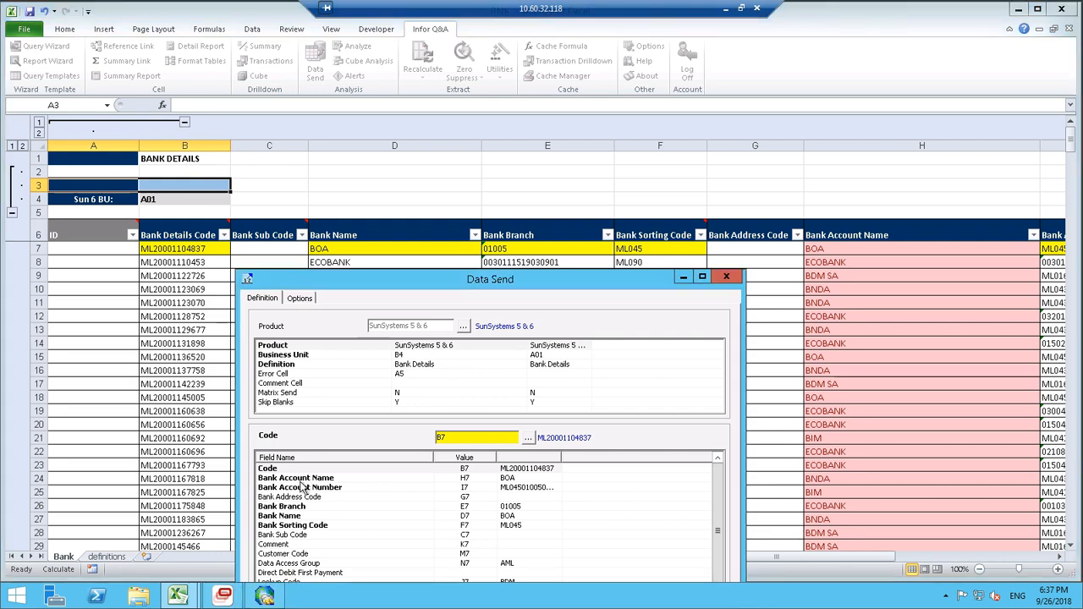
pyautogui.click(886, 321)
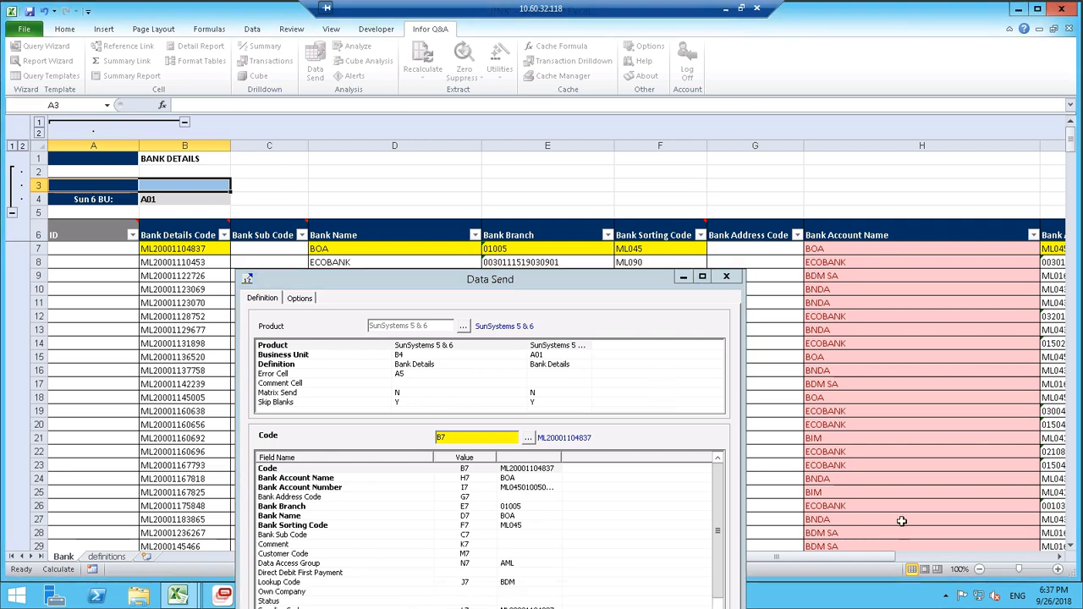
pyautogui.moveTo(885, 558); pyautogui.dragTo(937, 571)
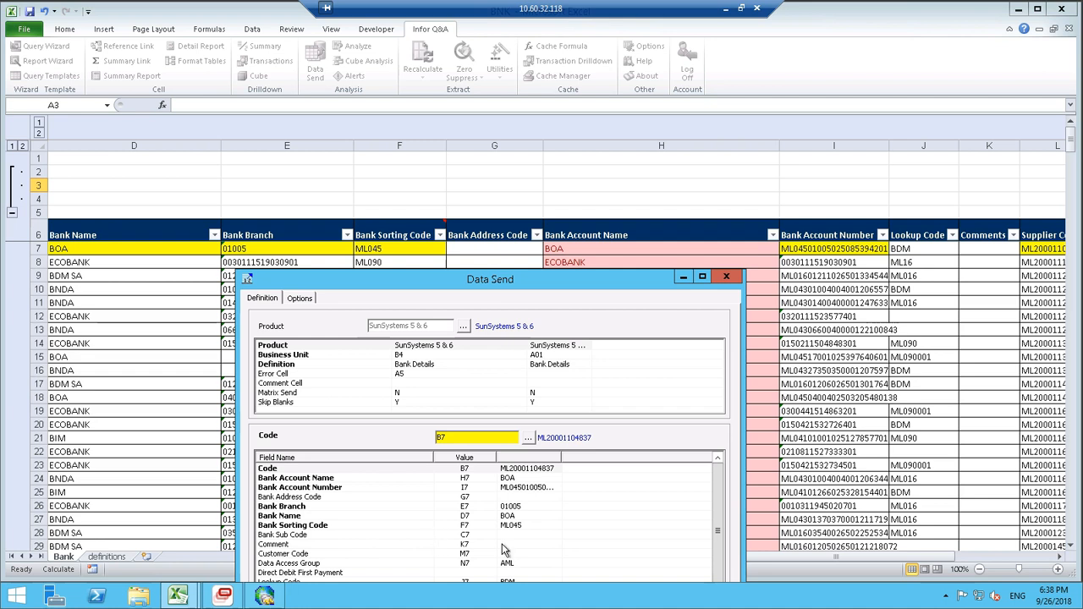
pyautogui.click(879, 537)
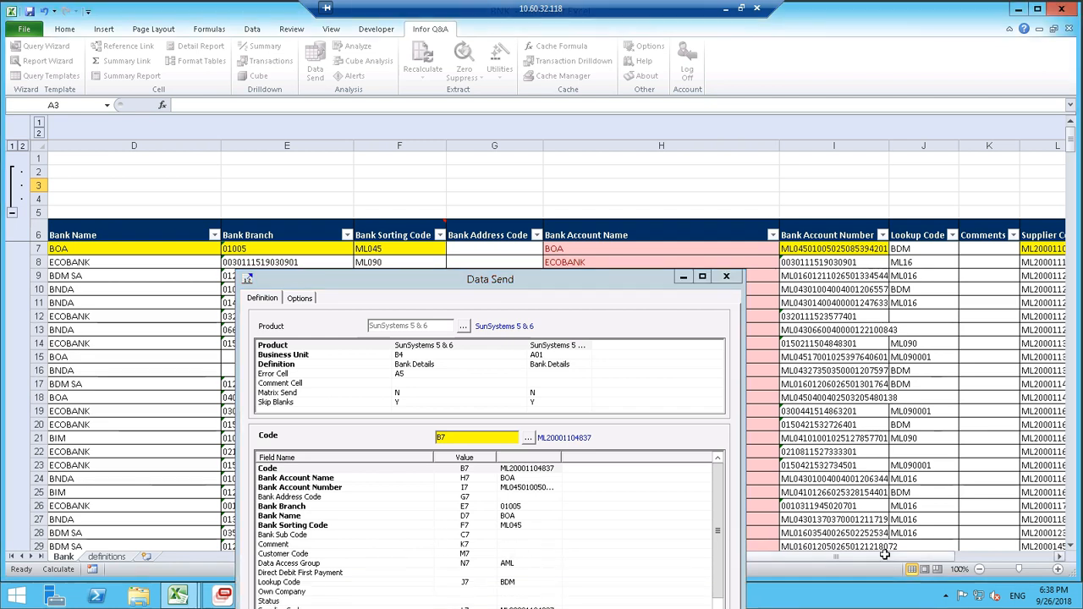
pyautogui.moveTo(887, 558); pyautogui.dragTo(1003, 547)
pyautogui.click(499, 577)
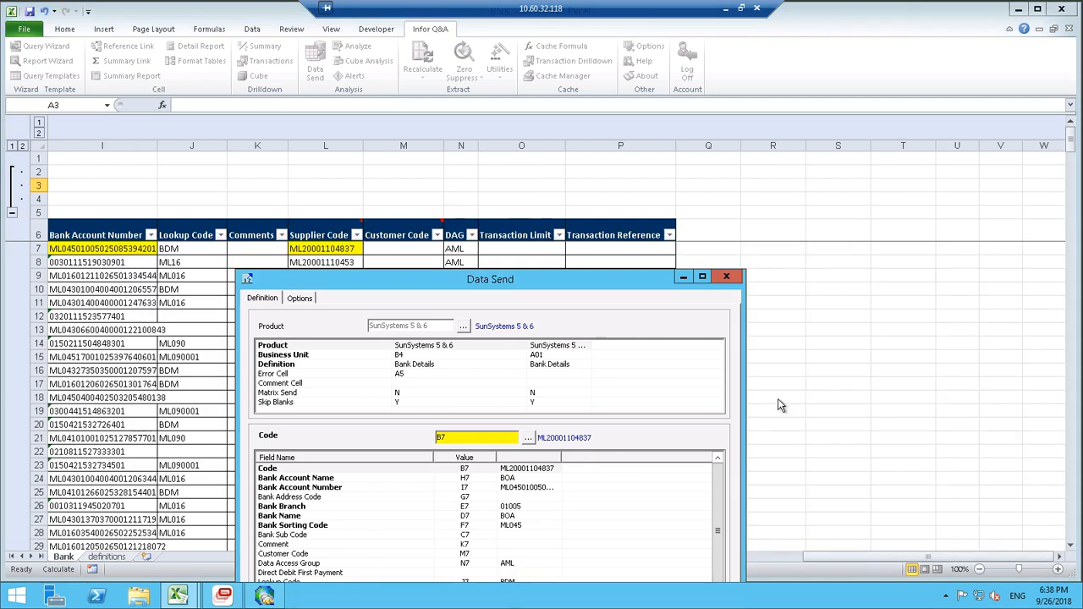
pyautogui.moveTo(630, 285); pyautogui.dragTo(673, 154)
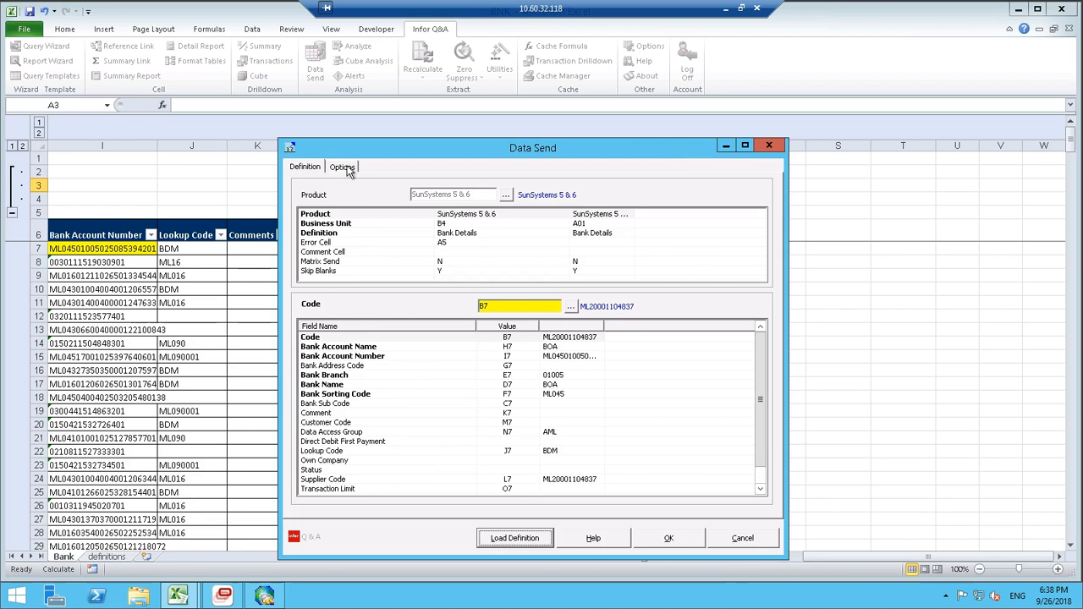
# Export the bank details to BNK.xml on the Desktop, and minimize Excel to select the exported file.
pyautogui.click(343, 167)
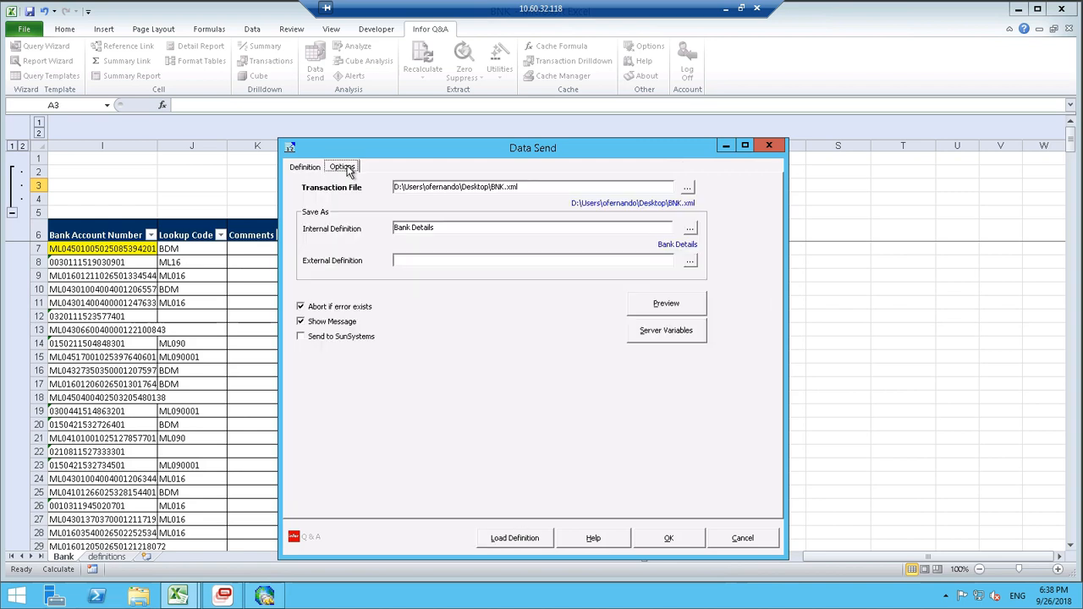
pyautogui.click(688, 190)
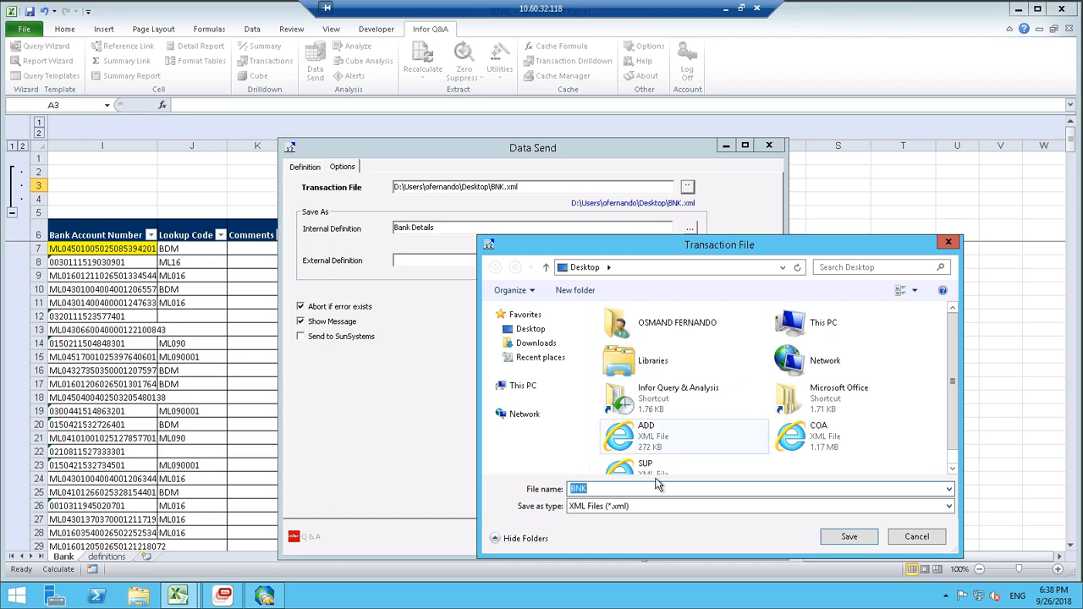
pyautogui.click(846, 545)
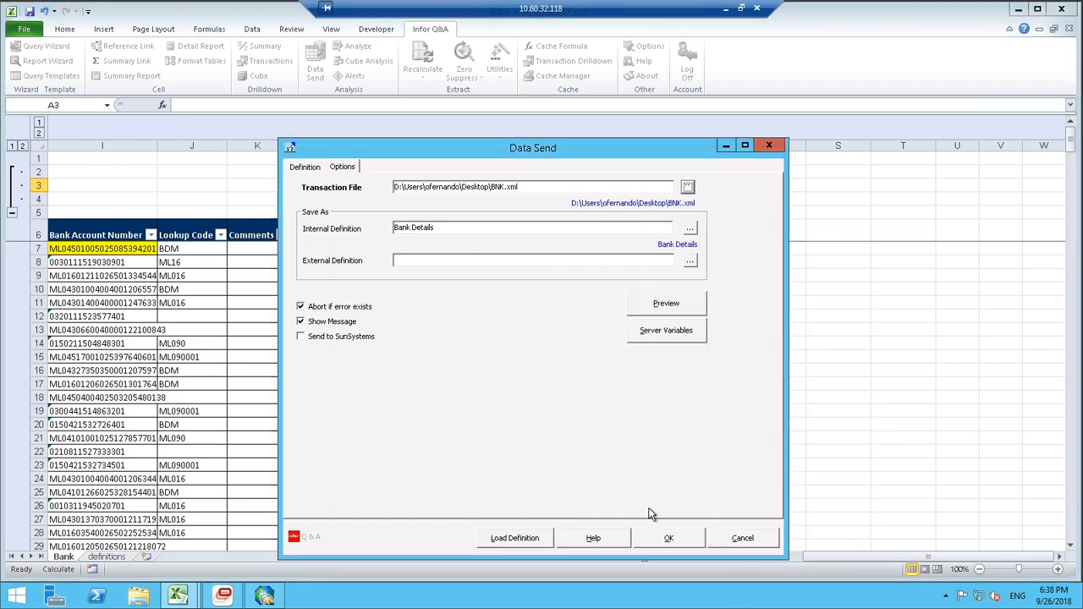
pyautogui.click(667, 540)
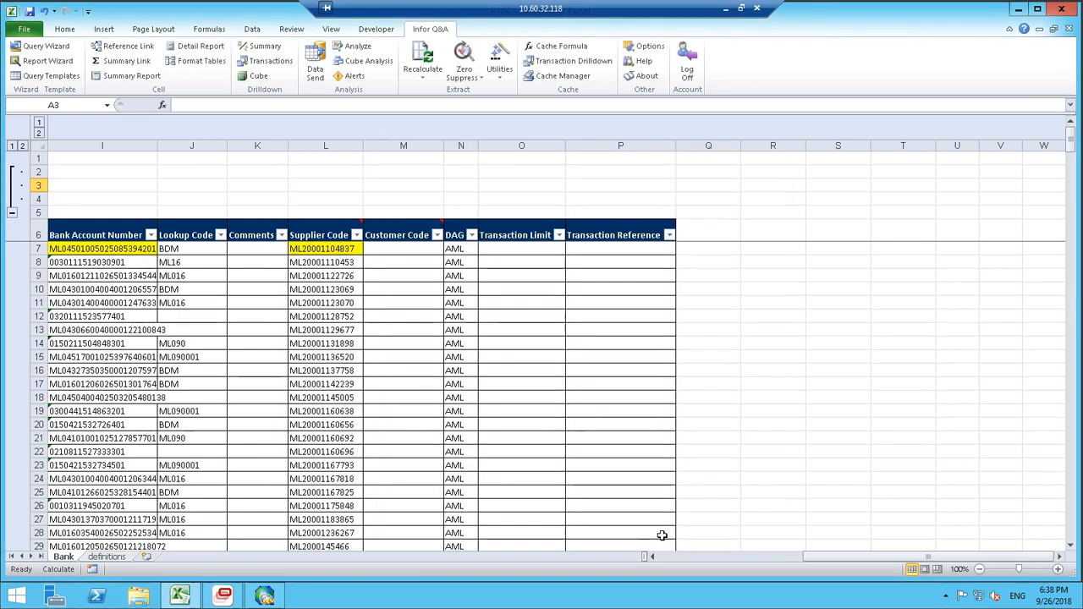
pyautogui.click(1018, 8)
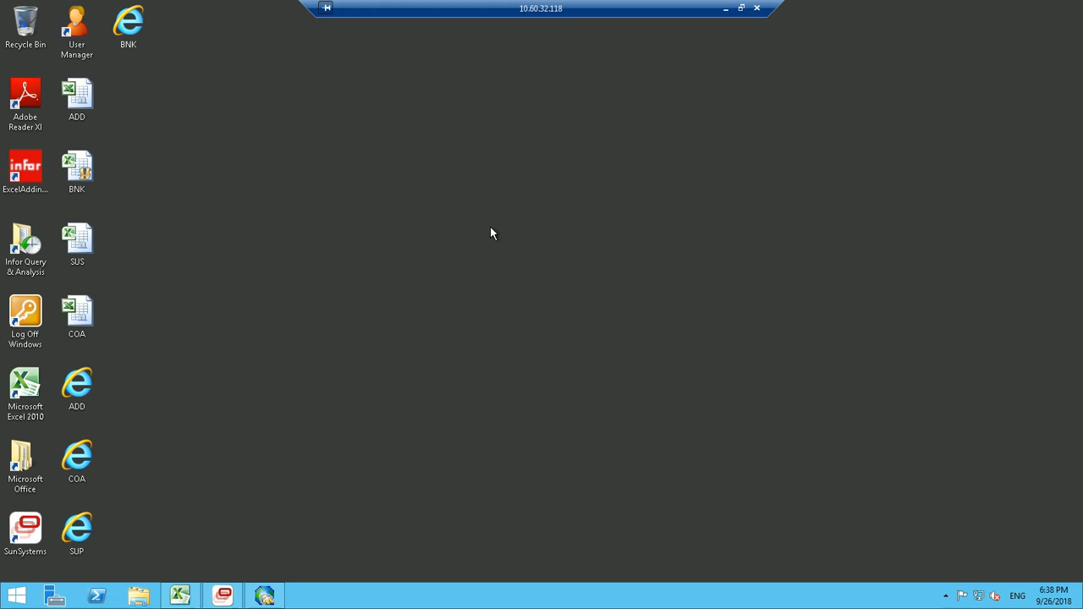
pyautogui.click(131, 30)
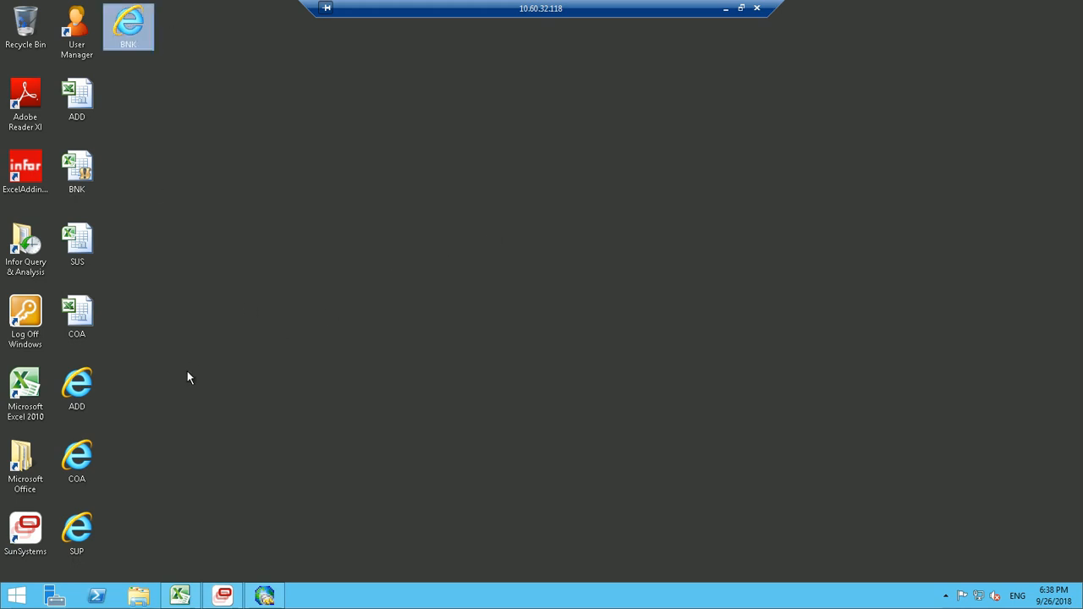
# Switch to Transfer Desk, select the Import - Bank Details profile, and set business unit A01 and file basis Client.
pyautogui.click(264, 597)
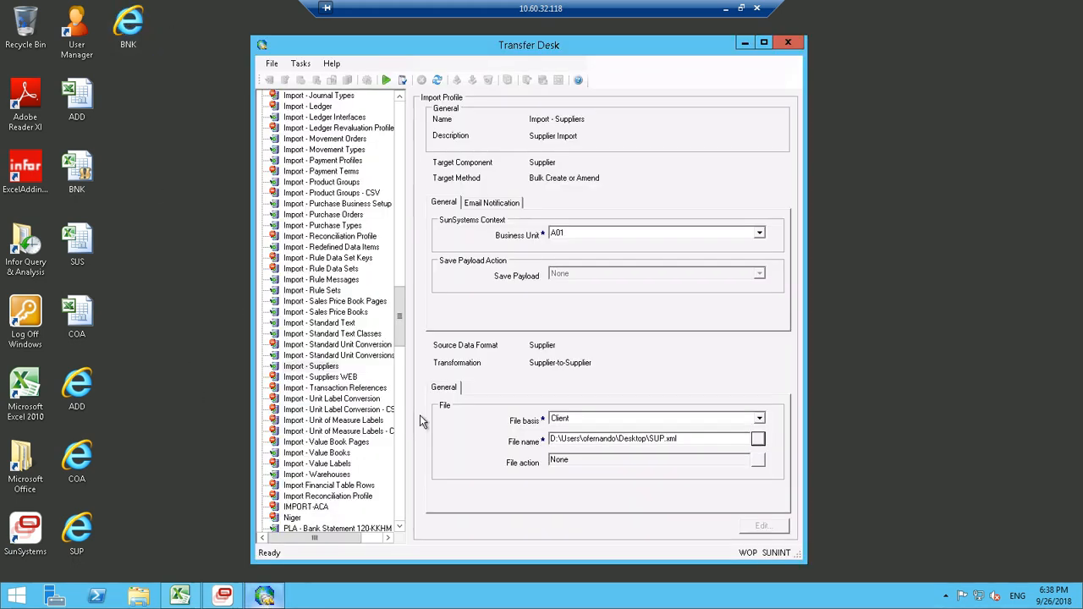
pyautogui.scroll(6, 403, 309)
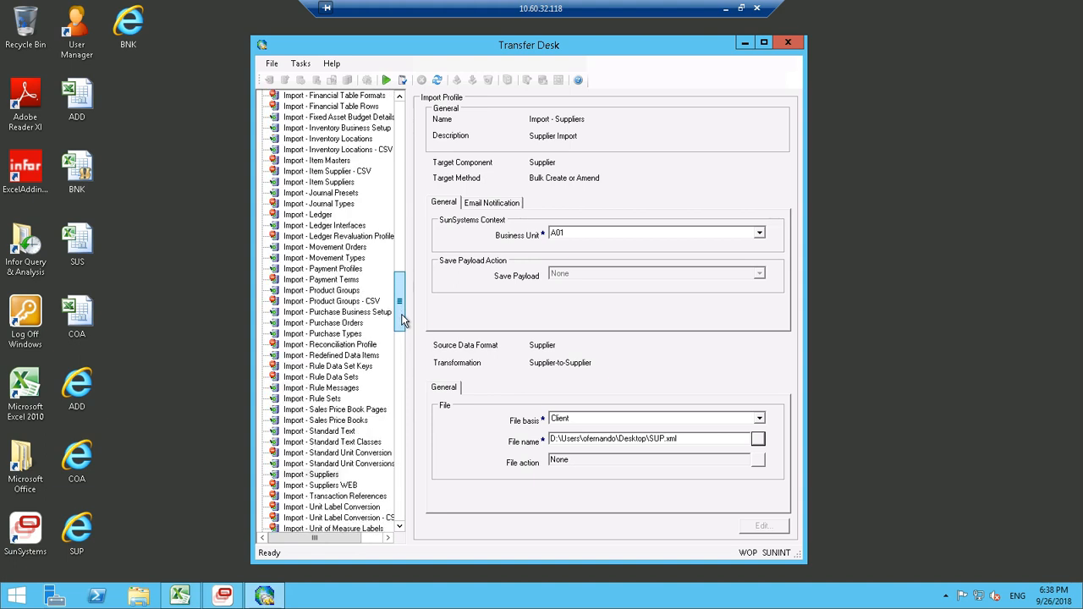
pyautogui.scroll(4, 403, 309)
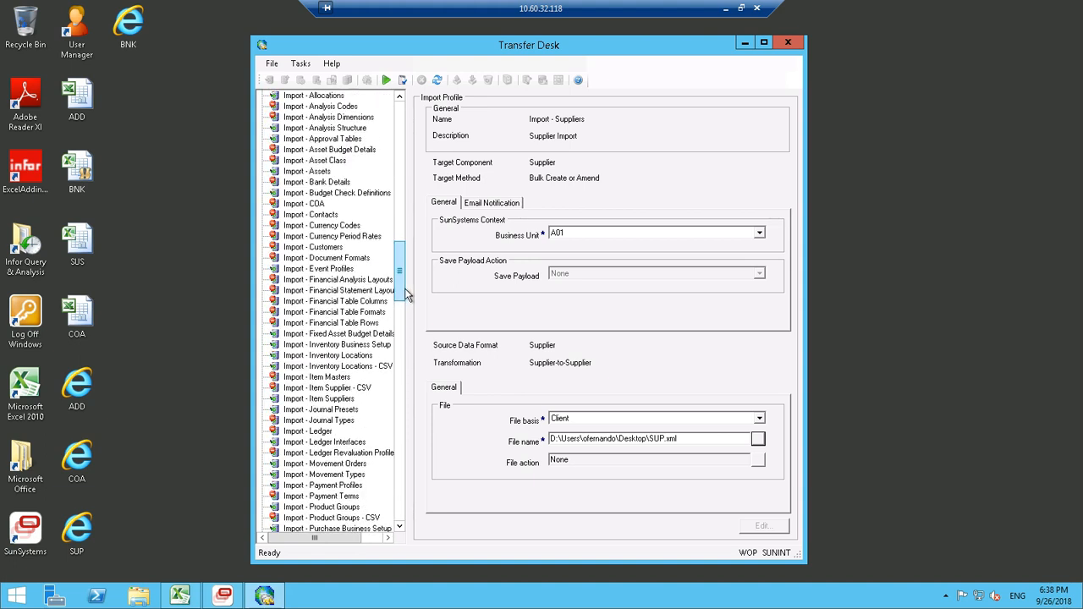
pyautogui.click(328, 182)
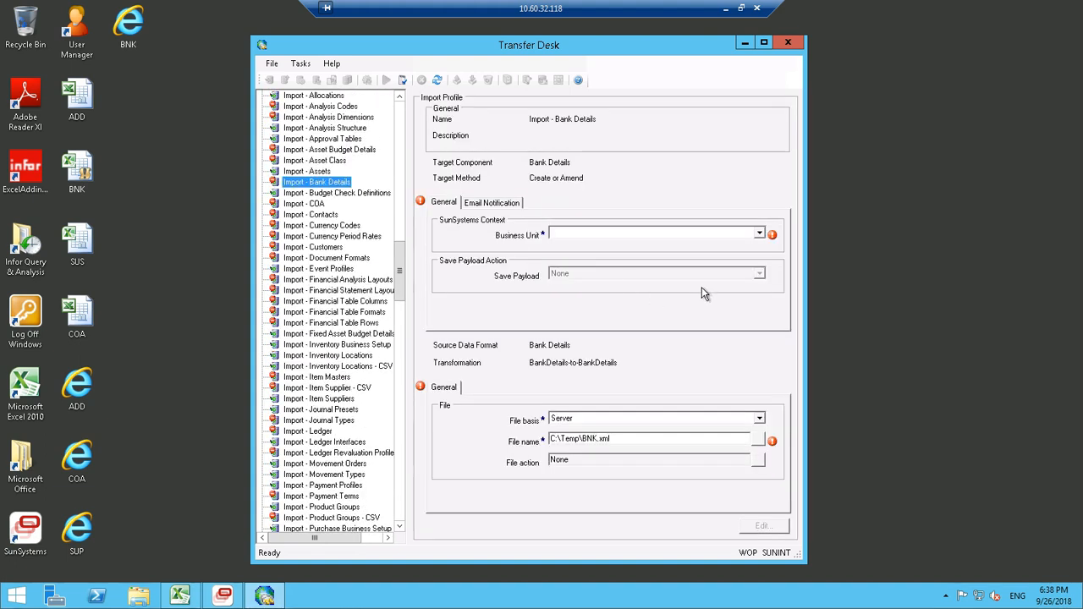
pyautogui.click(759, 234)
pyautogui.click(595, 254)
pyautogui.click(760, 420)
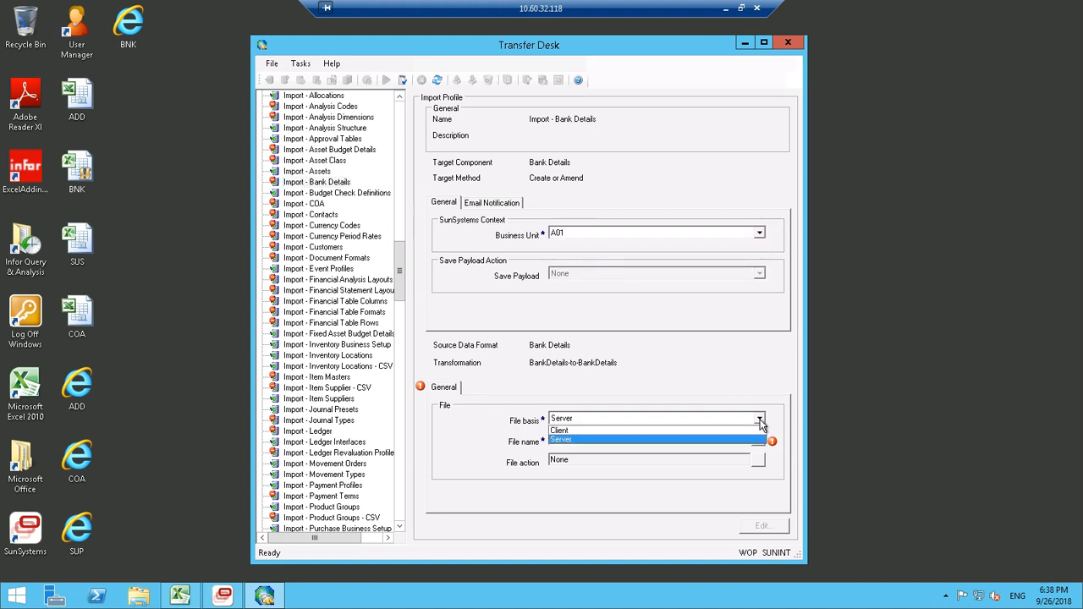
pyautogui.click(576, 432)
# Choose BNK.xml on the Desktop as the source file and run the bank details import.
pyautogui.click(757, 439)
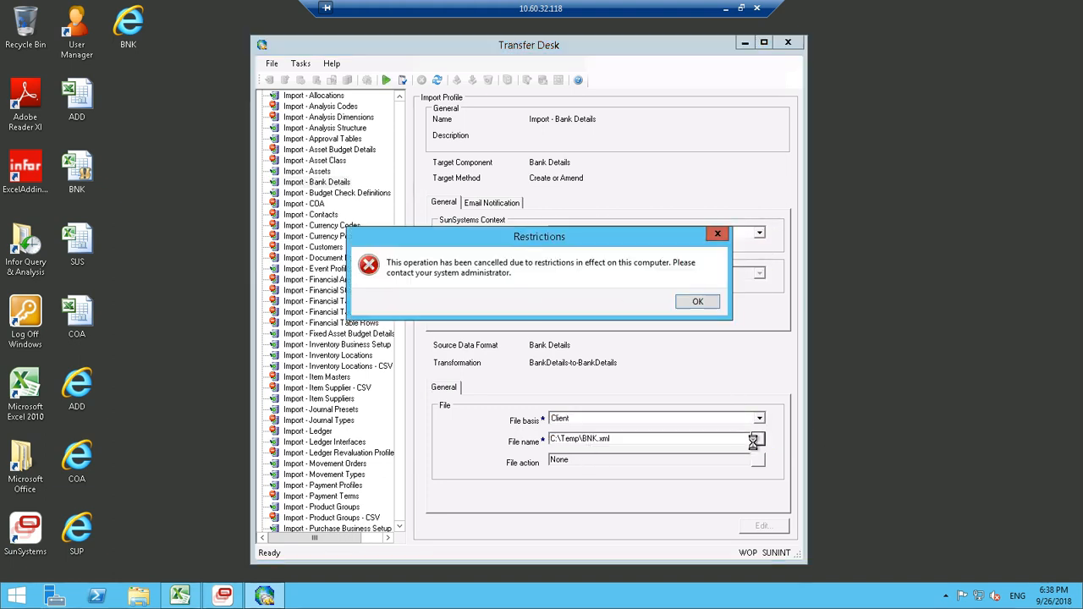
pyautogui.click(698, 298)
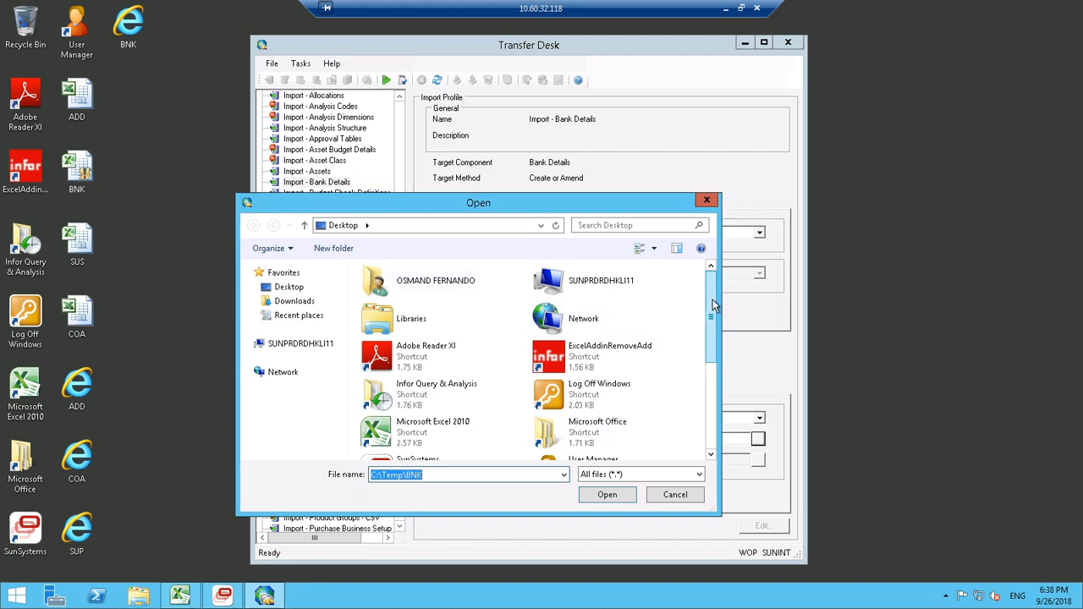
pyautogui.moveTo(713, 343); pyautogui.dragTo(713, 433)
pyautogui.click(584, 366)
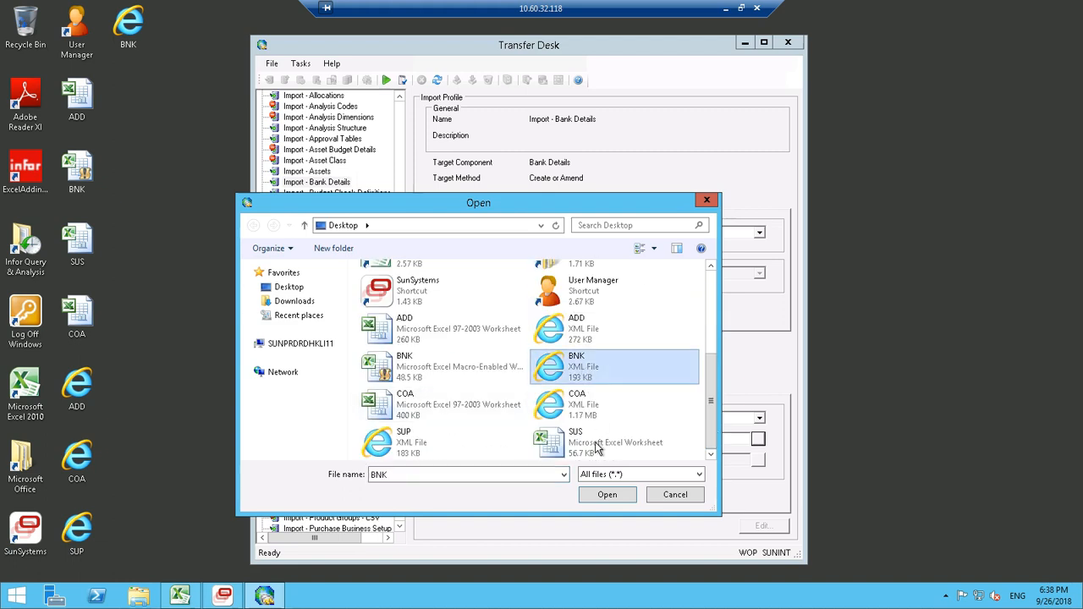
pyautogui.click(607, 495)
pyautogui.click(385, 80)
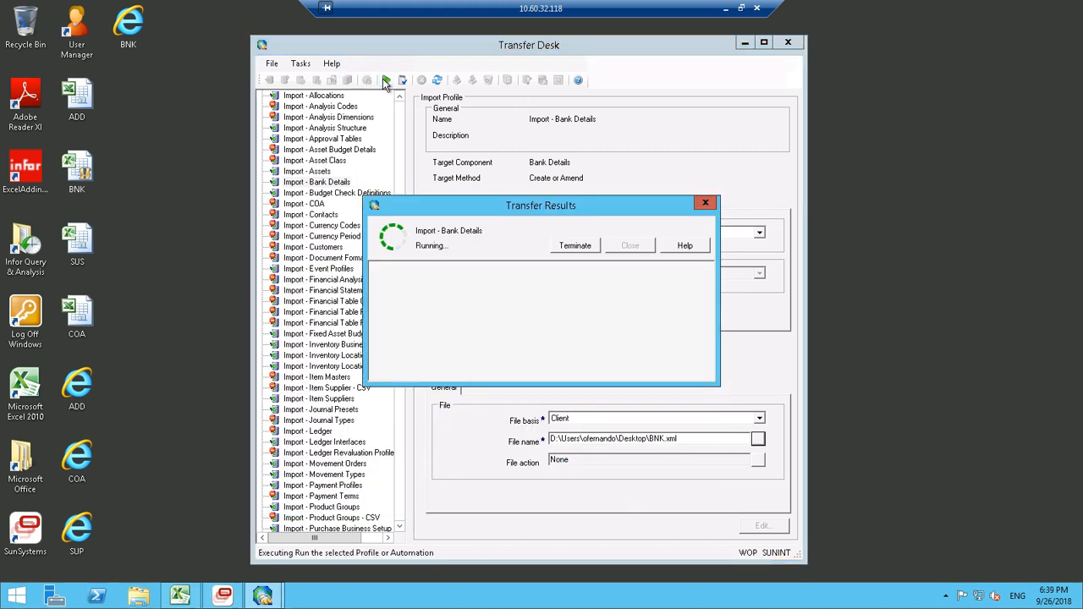